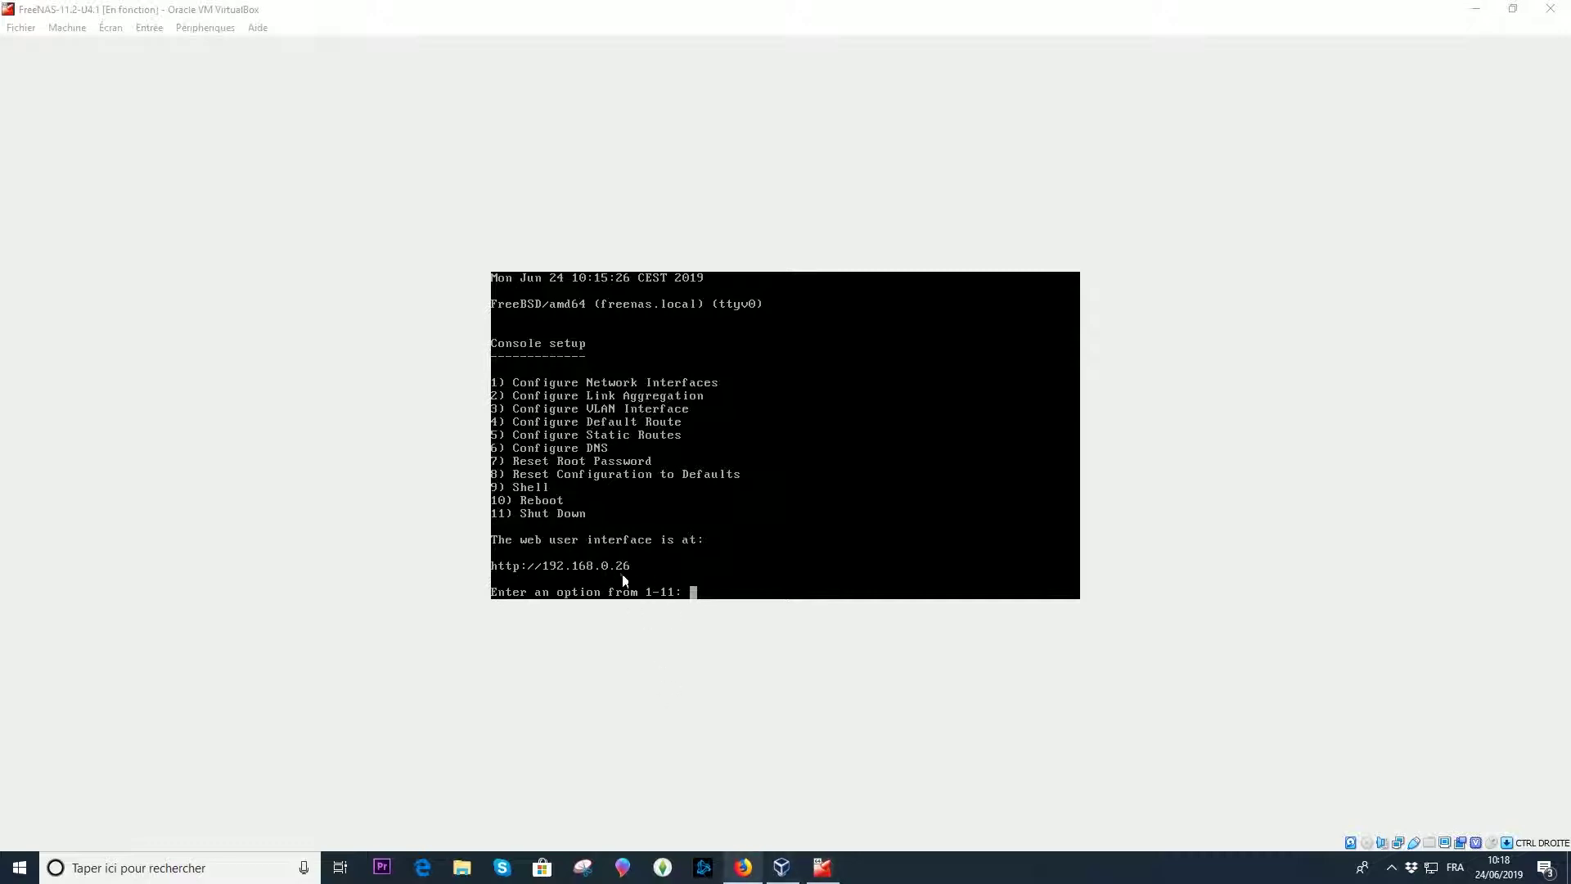
Switch to Firefox and log in to the FreeNAS web interface as root with the account password.
left_click(743, 867)
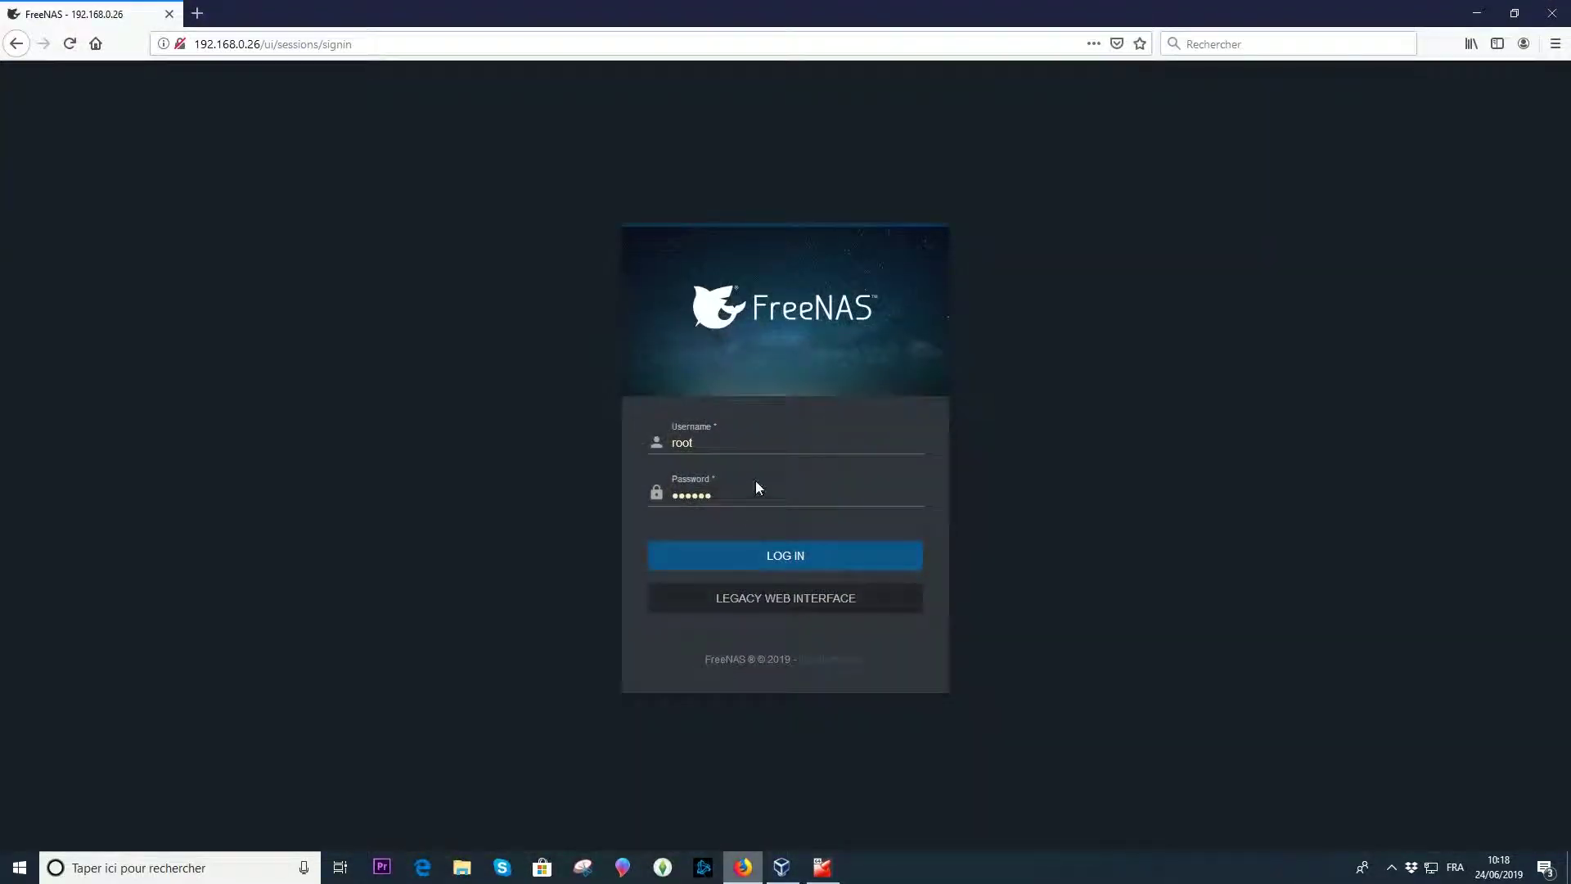
left_click(696, 444)
left_click(707, 495)
left_click_drag(725, 497, 641, 499)
left_click(790, 563)
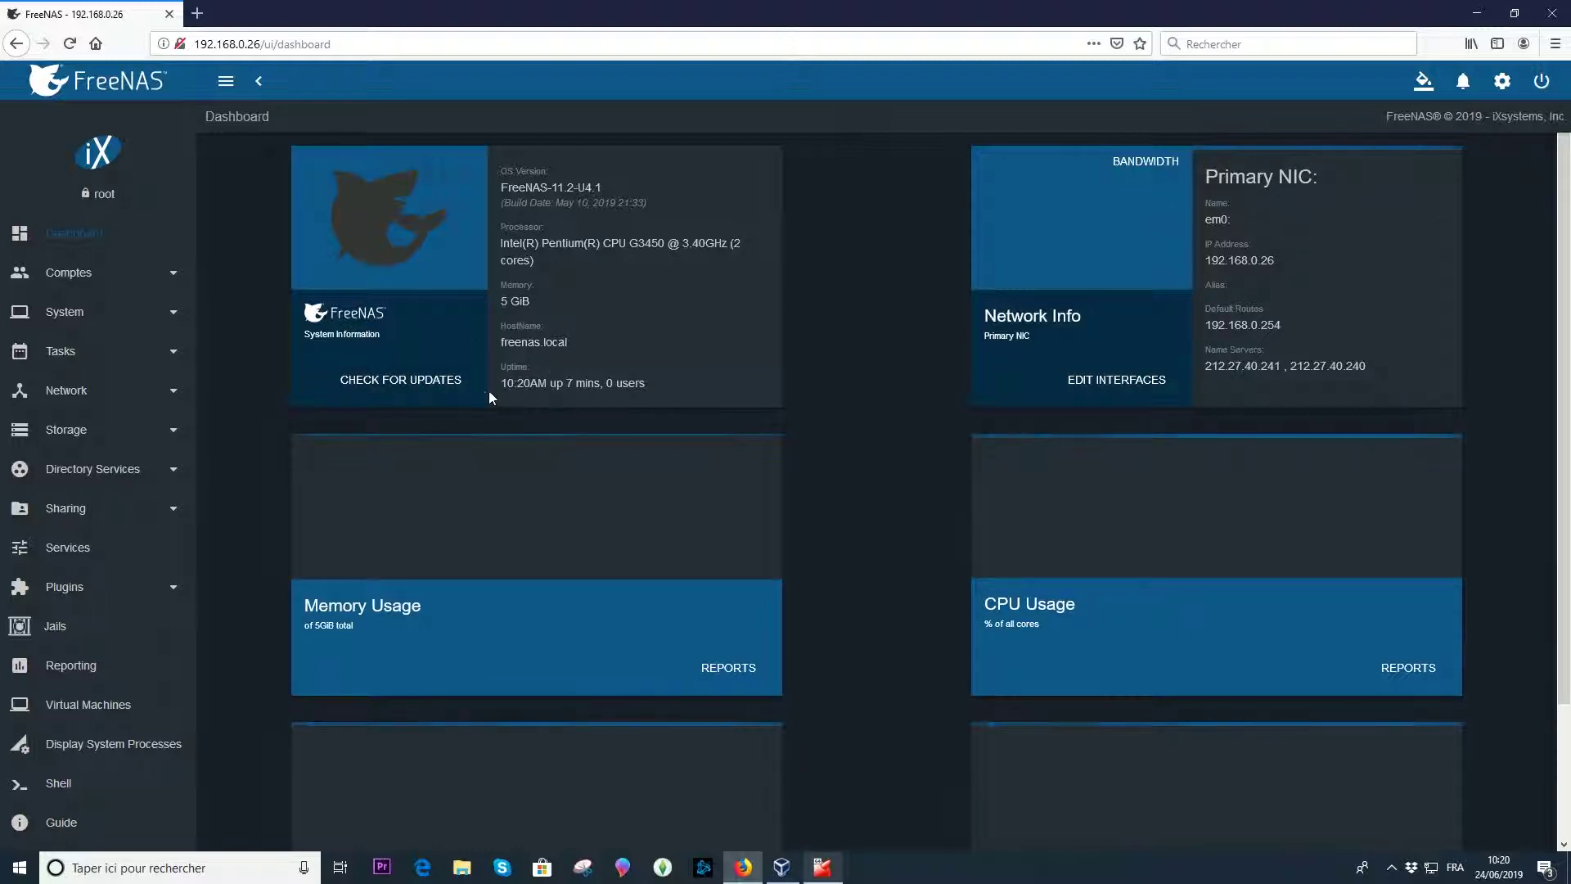
Check for FreeNAS system updates and review the available release trains, keeping FreeNAS-11.2-STABLE.
left_click(397, 388)
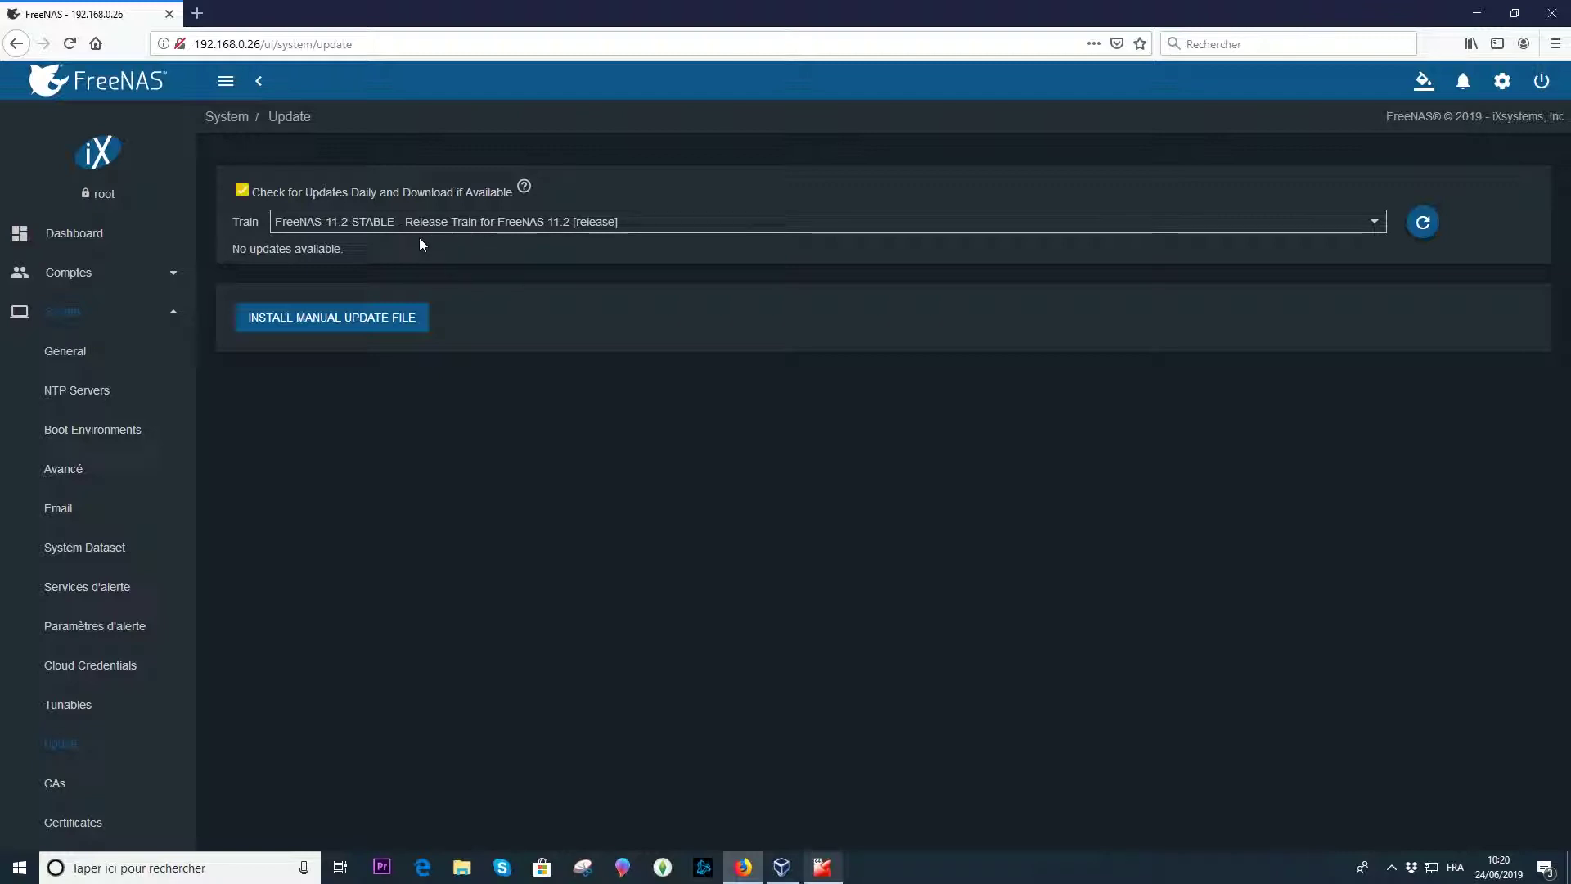
left_click(444, 229)
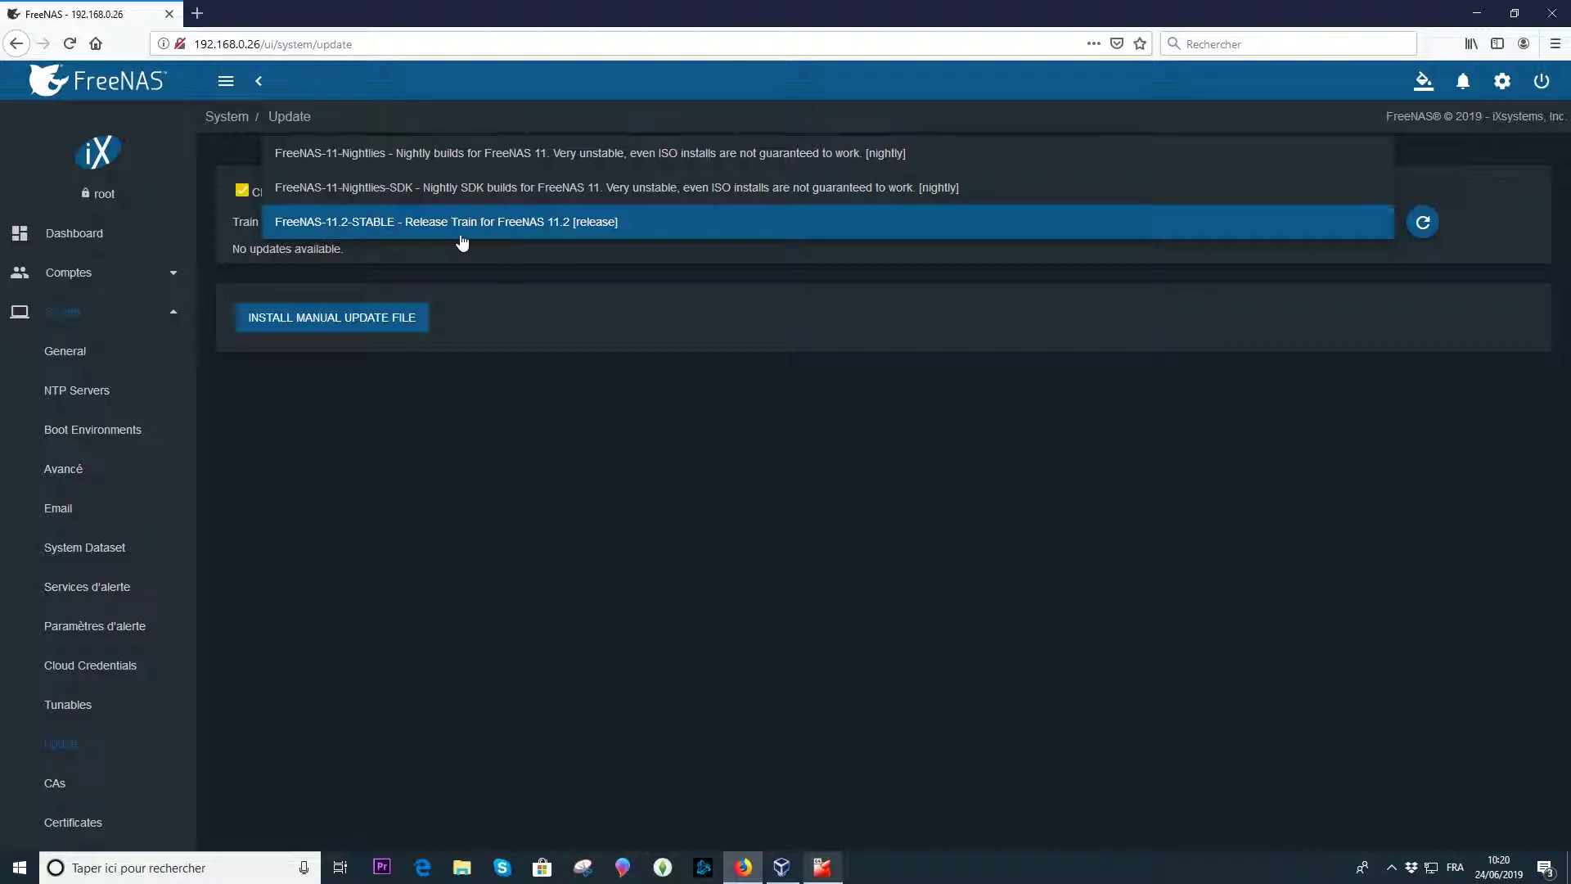
left_click(663, 229)
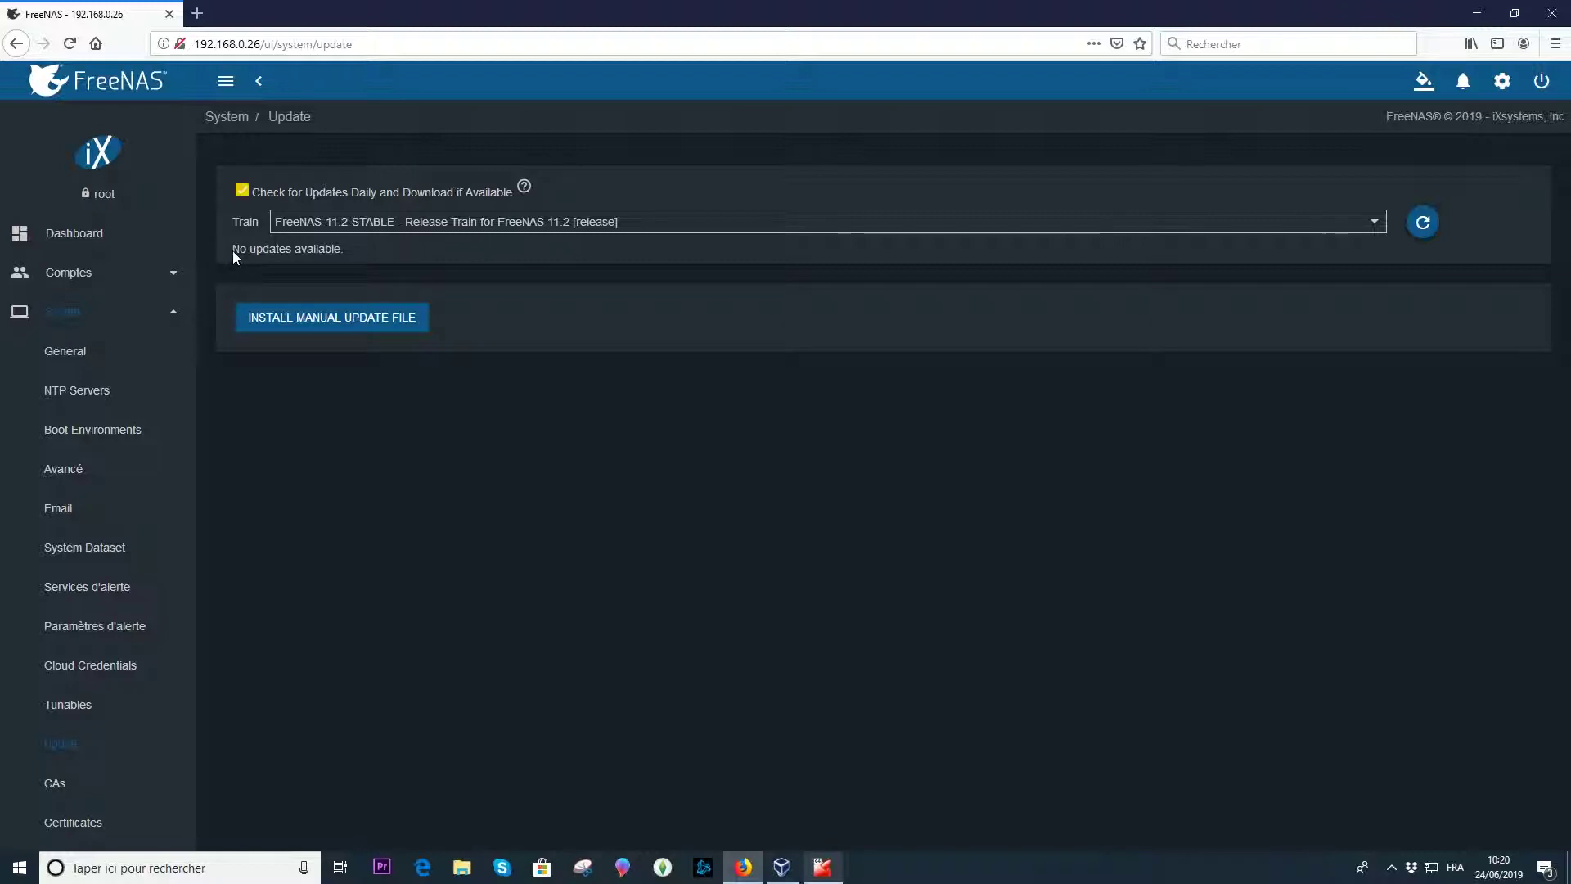
left_click_drag(232, 250, 379, 251)
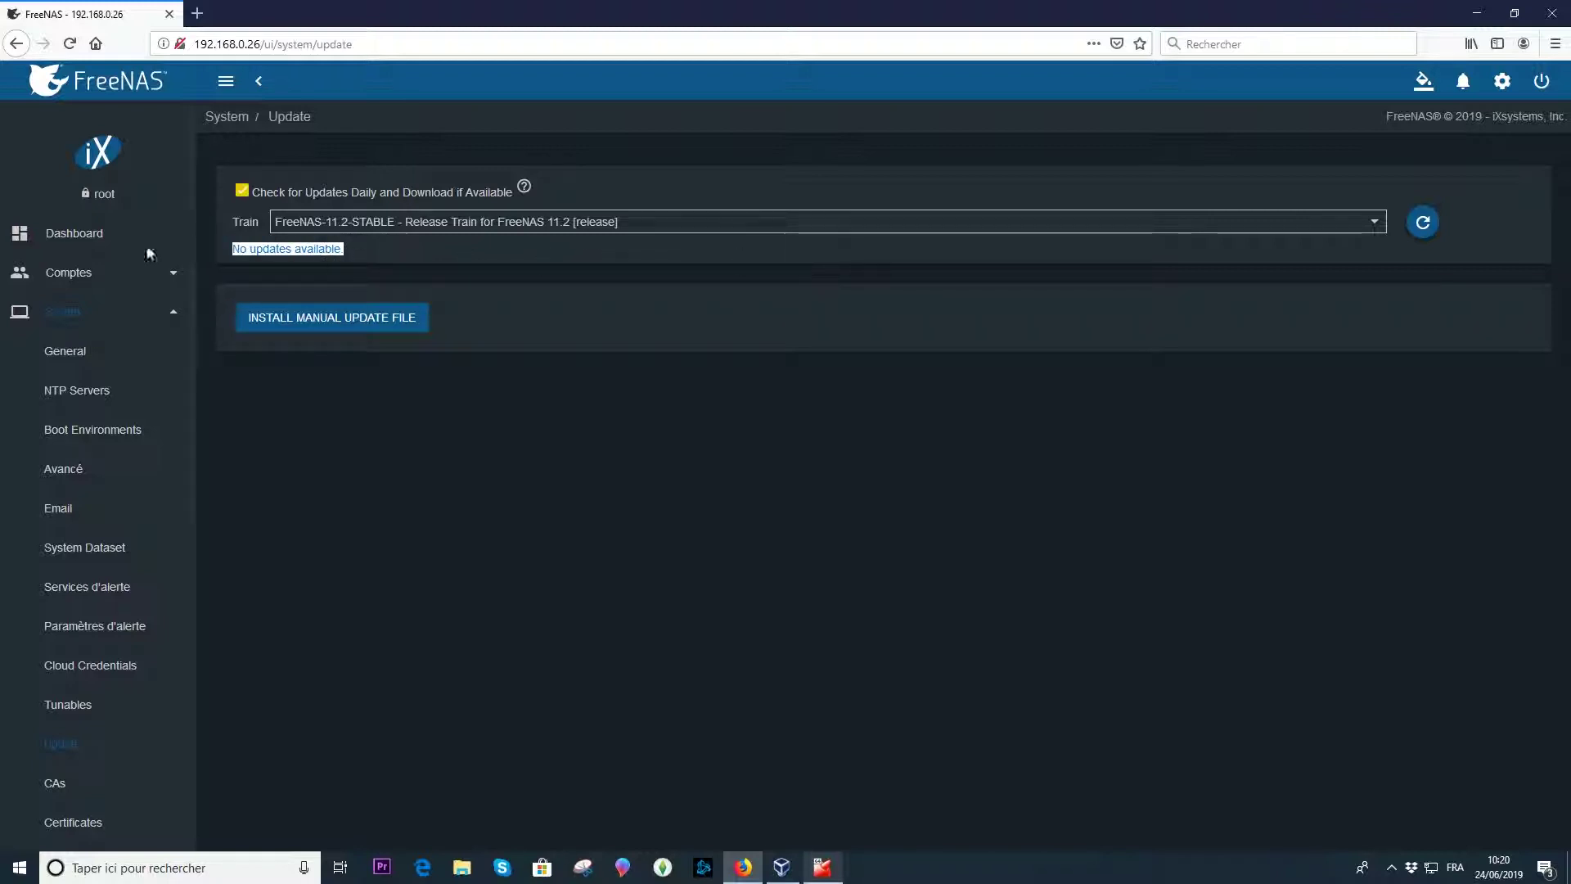
Return to the dashboard and examine the primary NIC's name, IP address, default route and name servers.
left_click(75, 235)
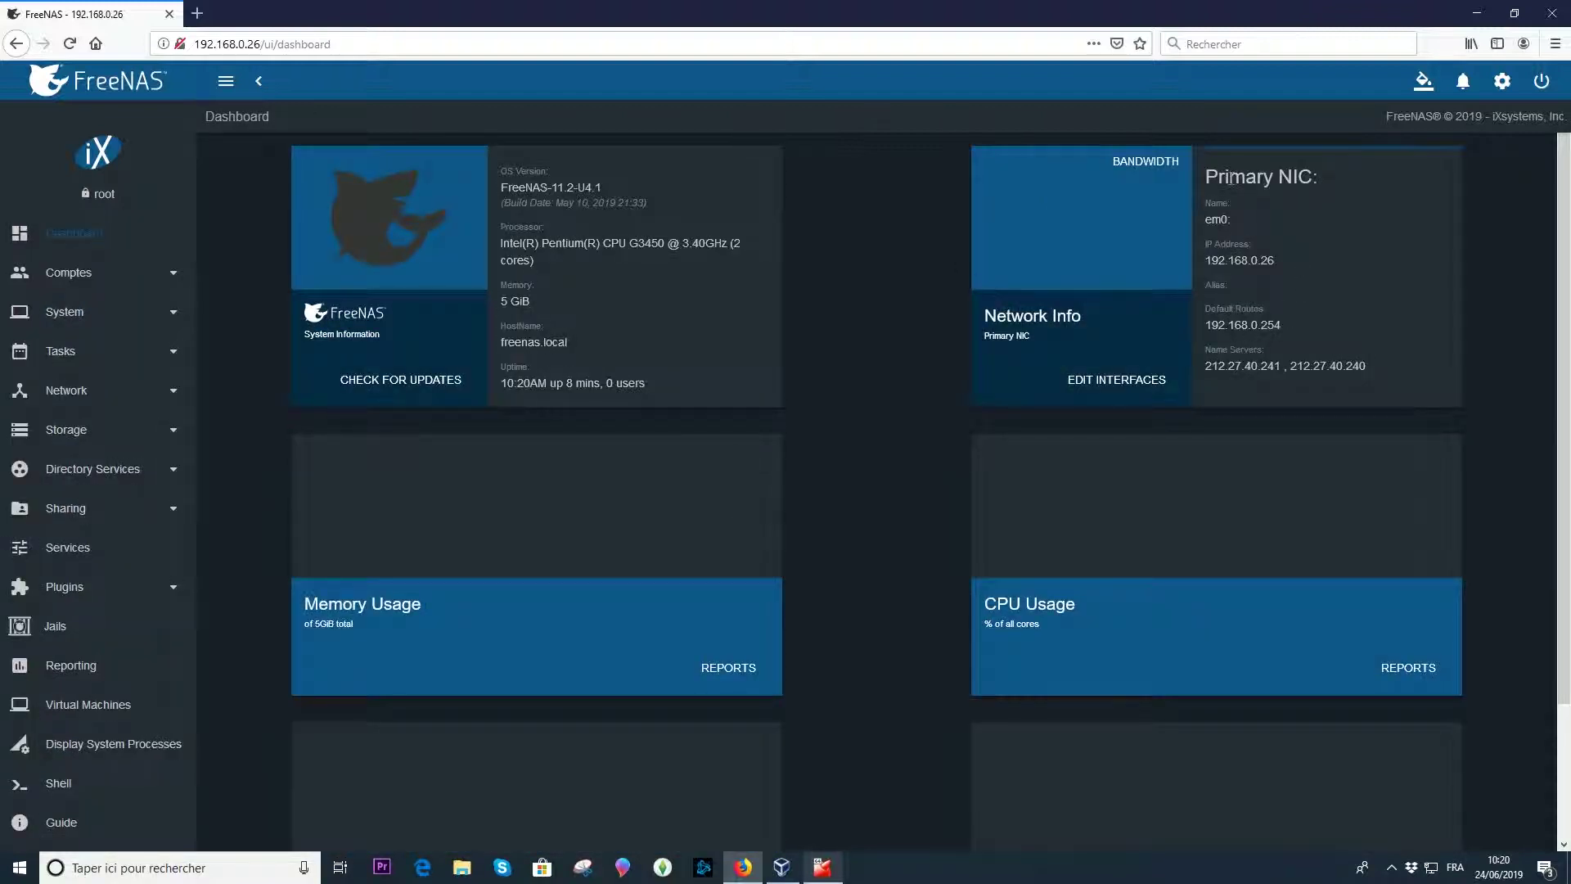
left_click_drag(1207, 174, 1362, 370)
left_click(1250, 242)
double_click(1215, 219)
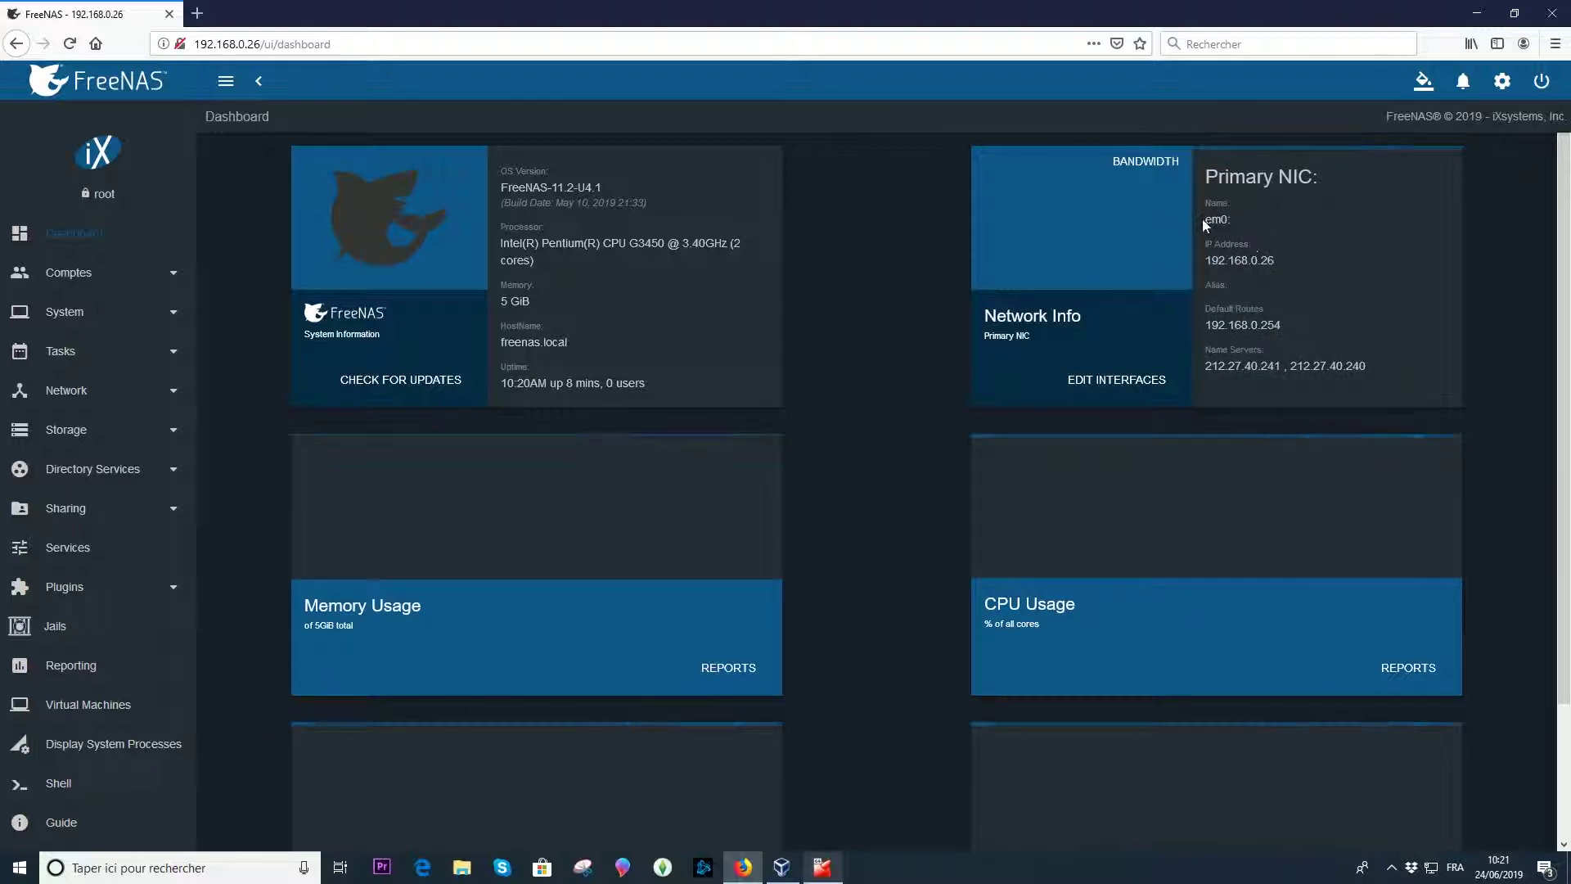
double_click(1239, 260)
left_click_drag(1205, 325, 1293, 341)
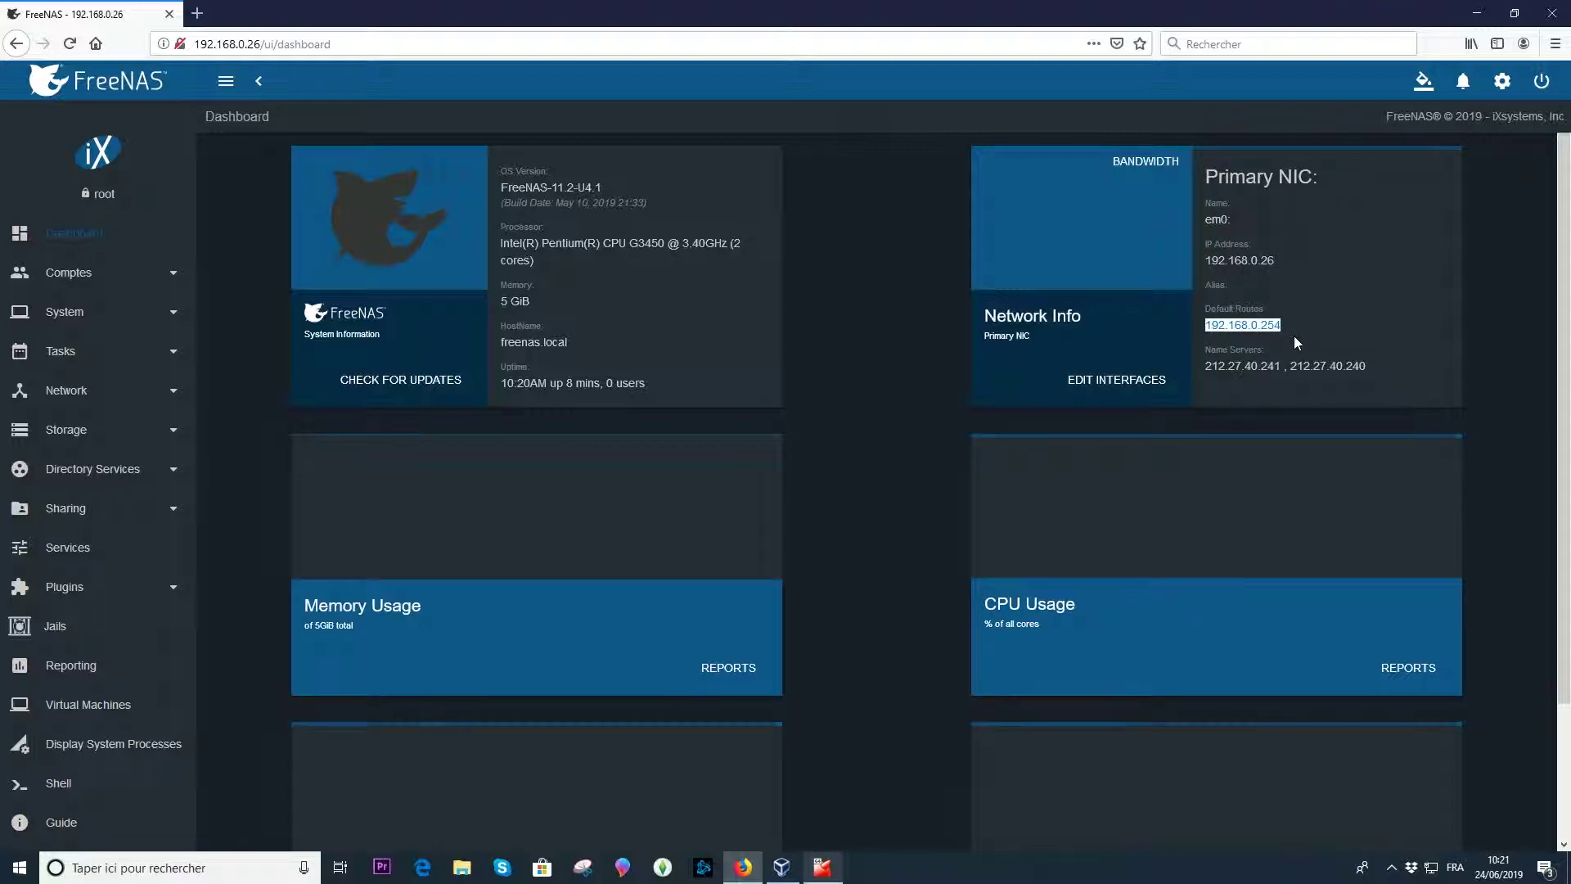
left_click(1247, 367)
left_click_drag(1205, 368, 1400, 368)
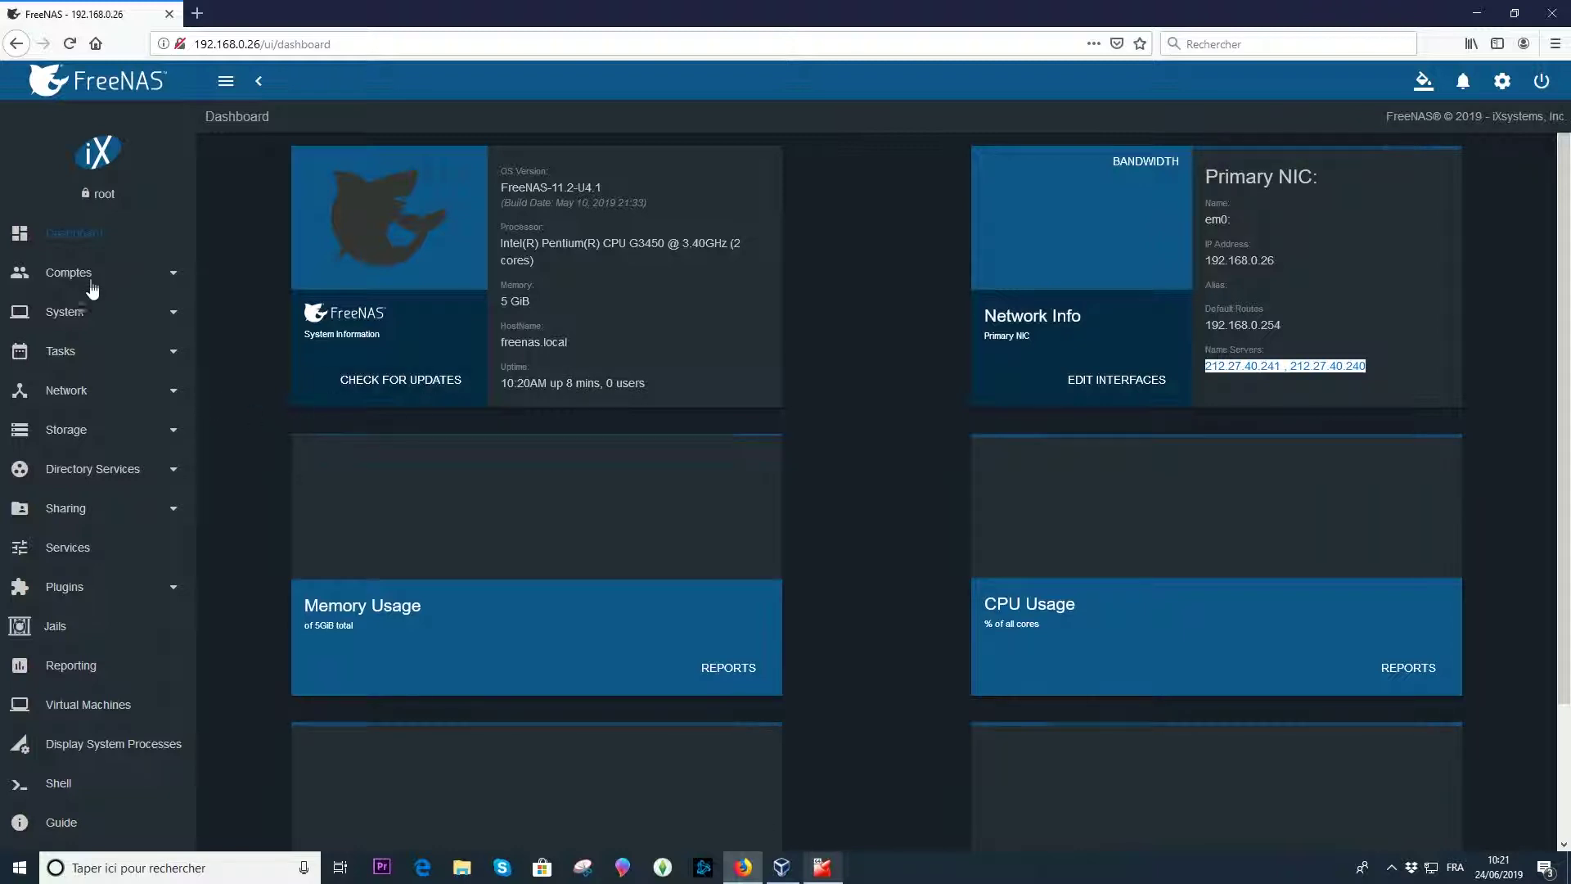
In the general system settings, choose French as language and console keyboard map, and Europe/Paris as timezone.
left_click(83, 317)
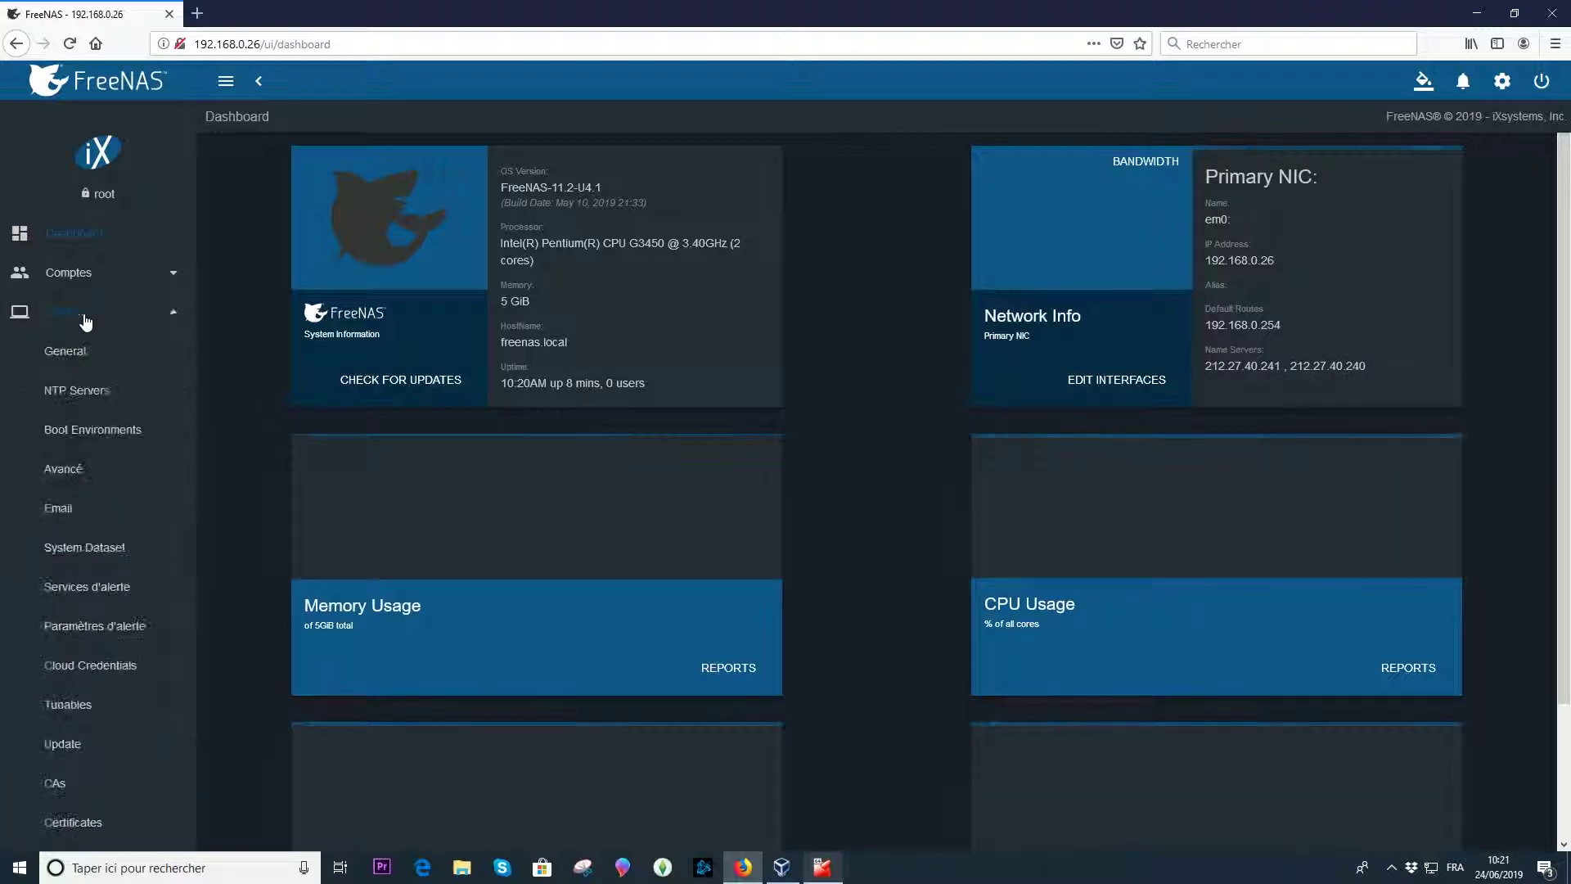
left_click(78, 358)
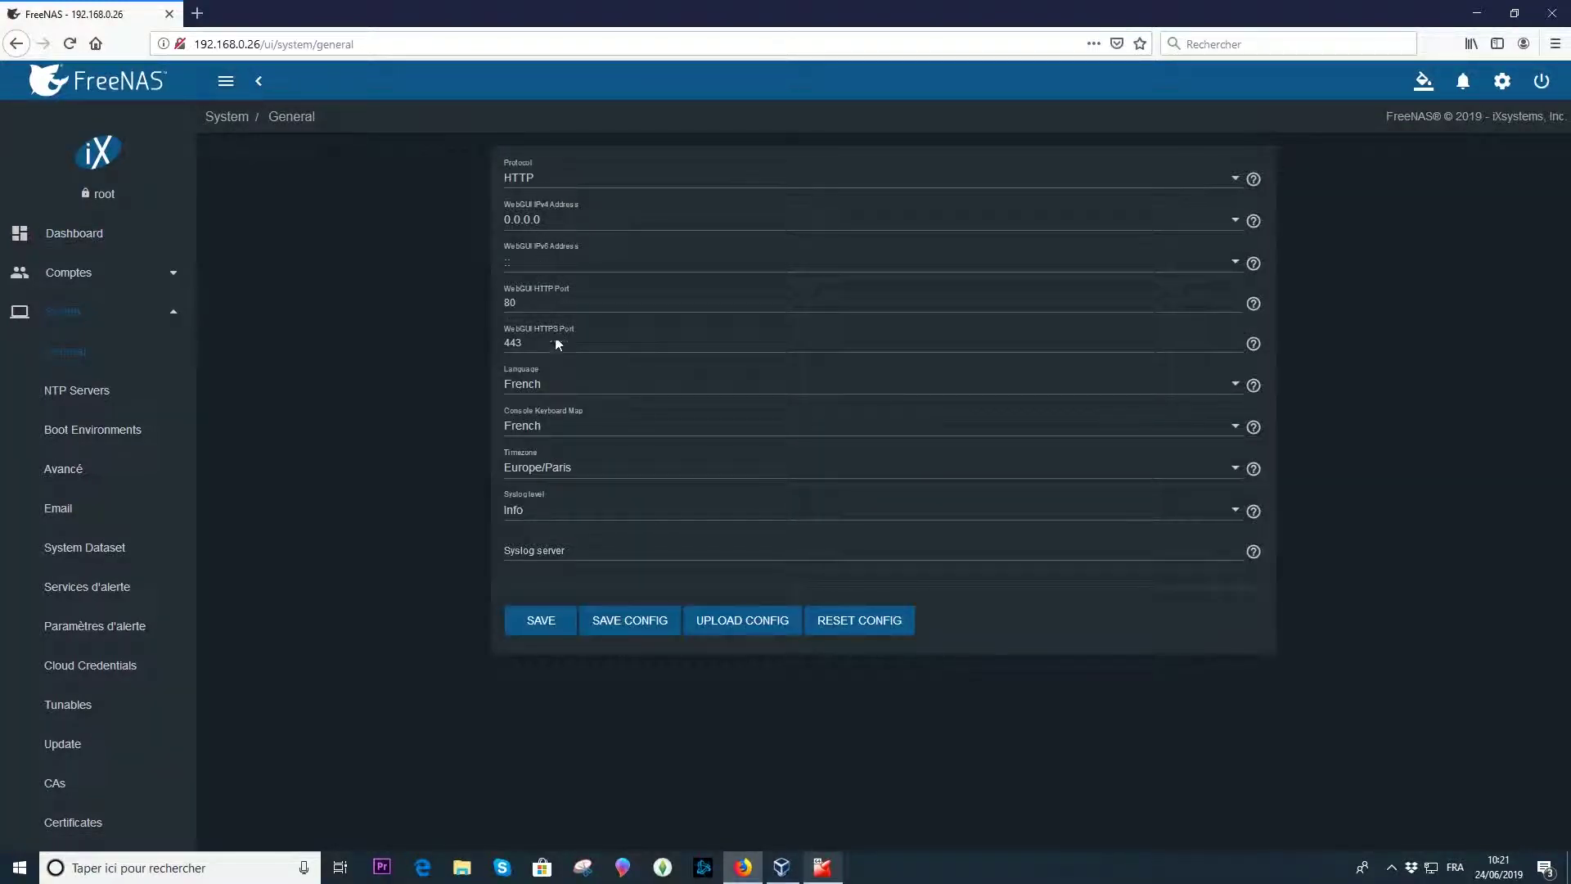
left_click(541, 398)
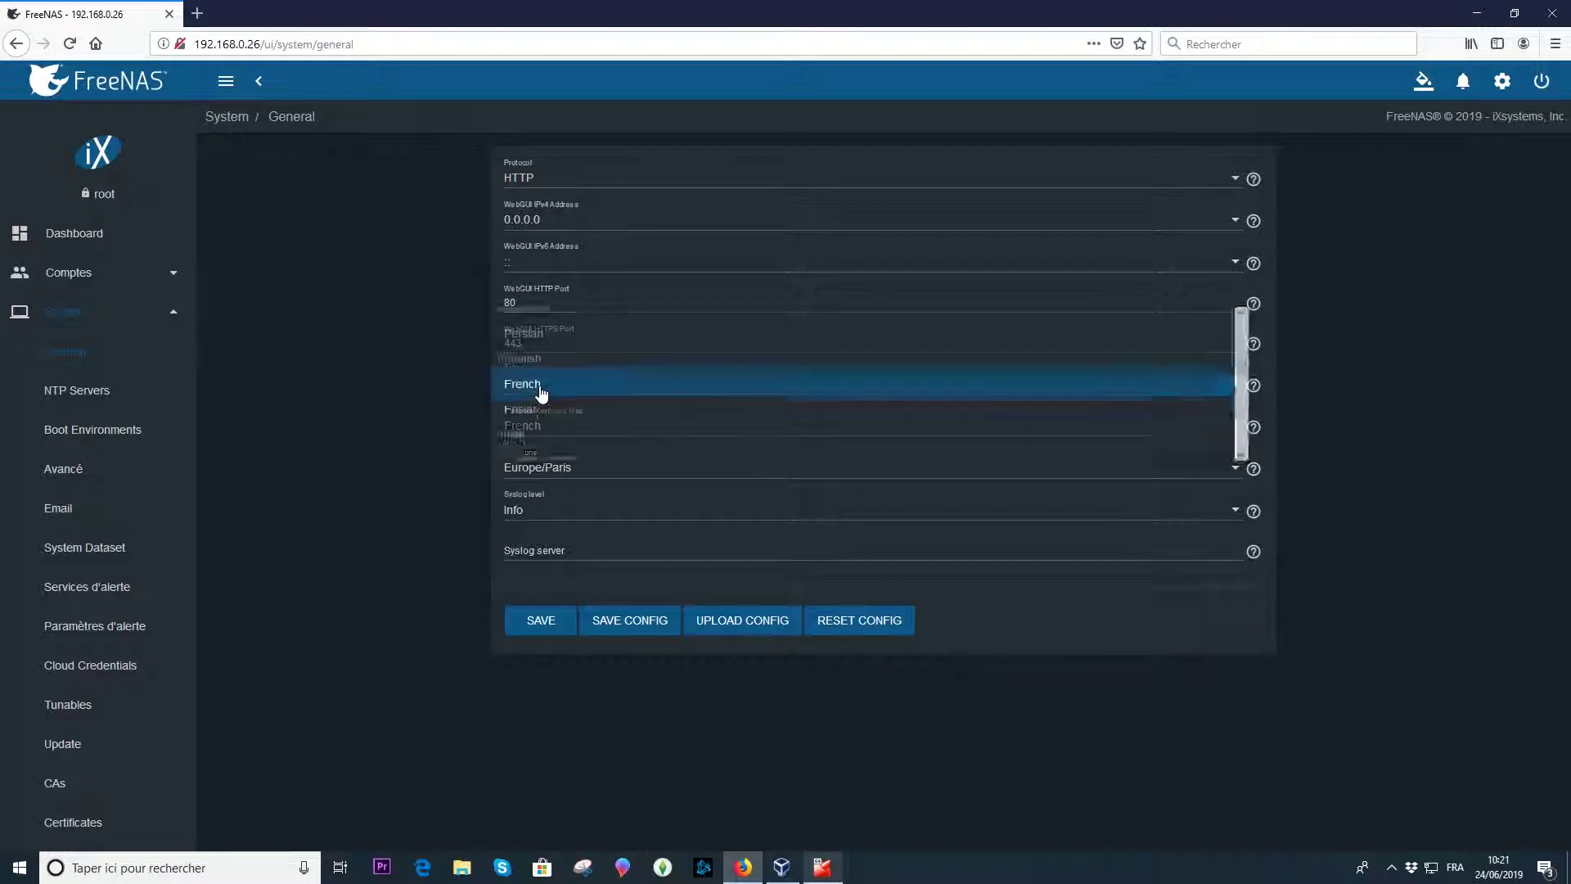
left_click(544, 395)
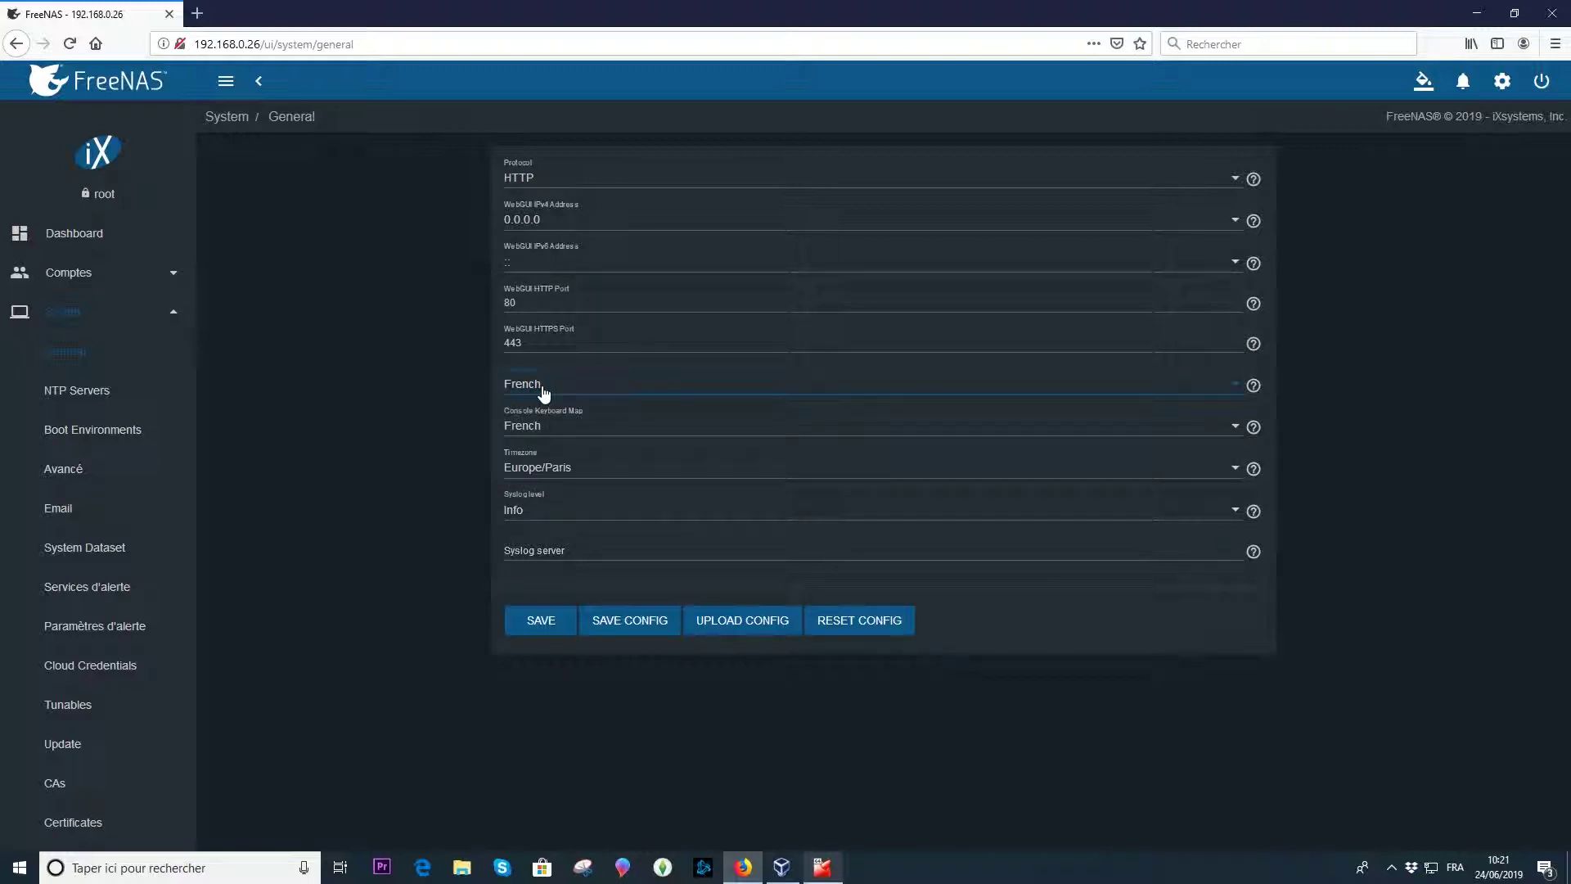
left_click(561, 428)
left_click(572, 438)
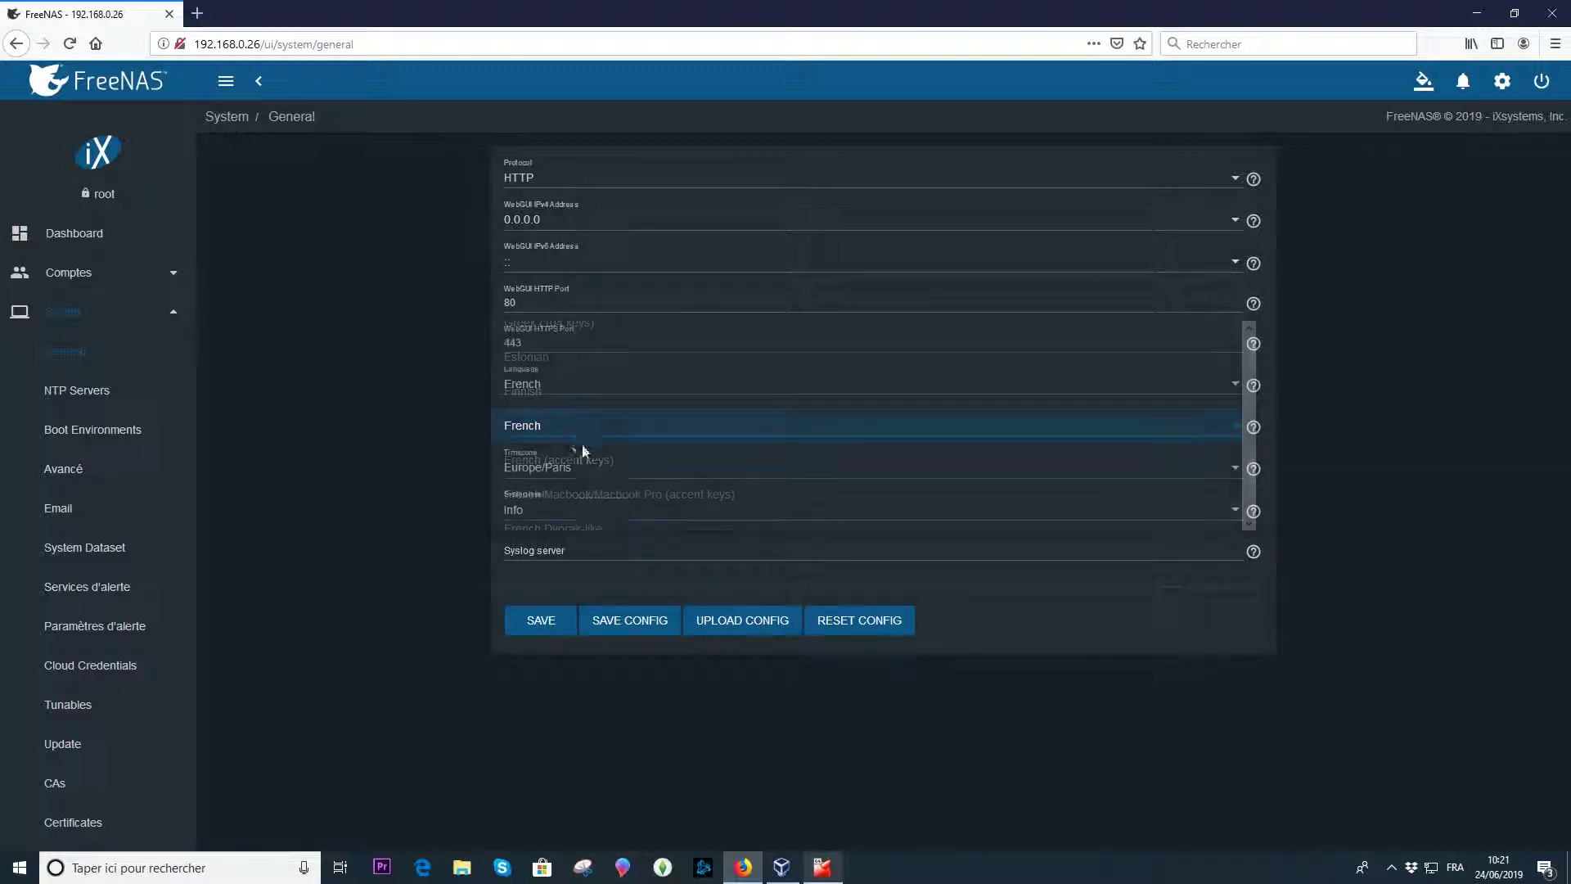
left_click(583, 470)
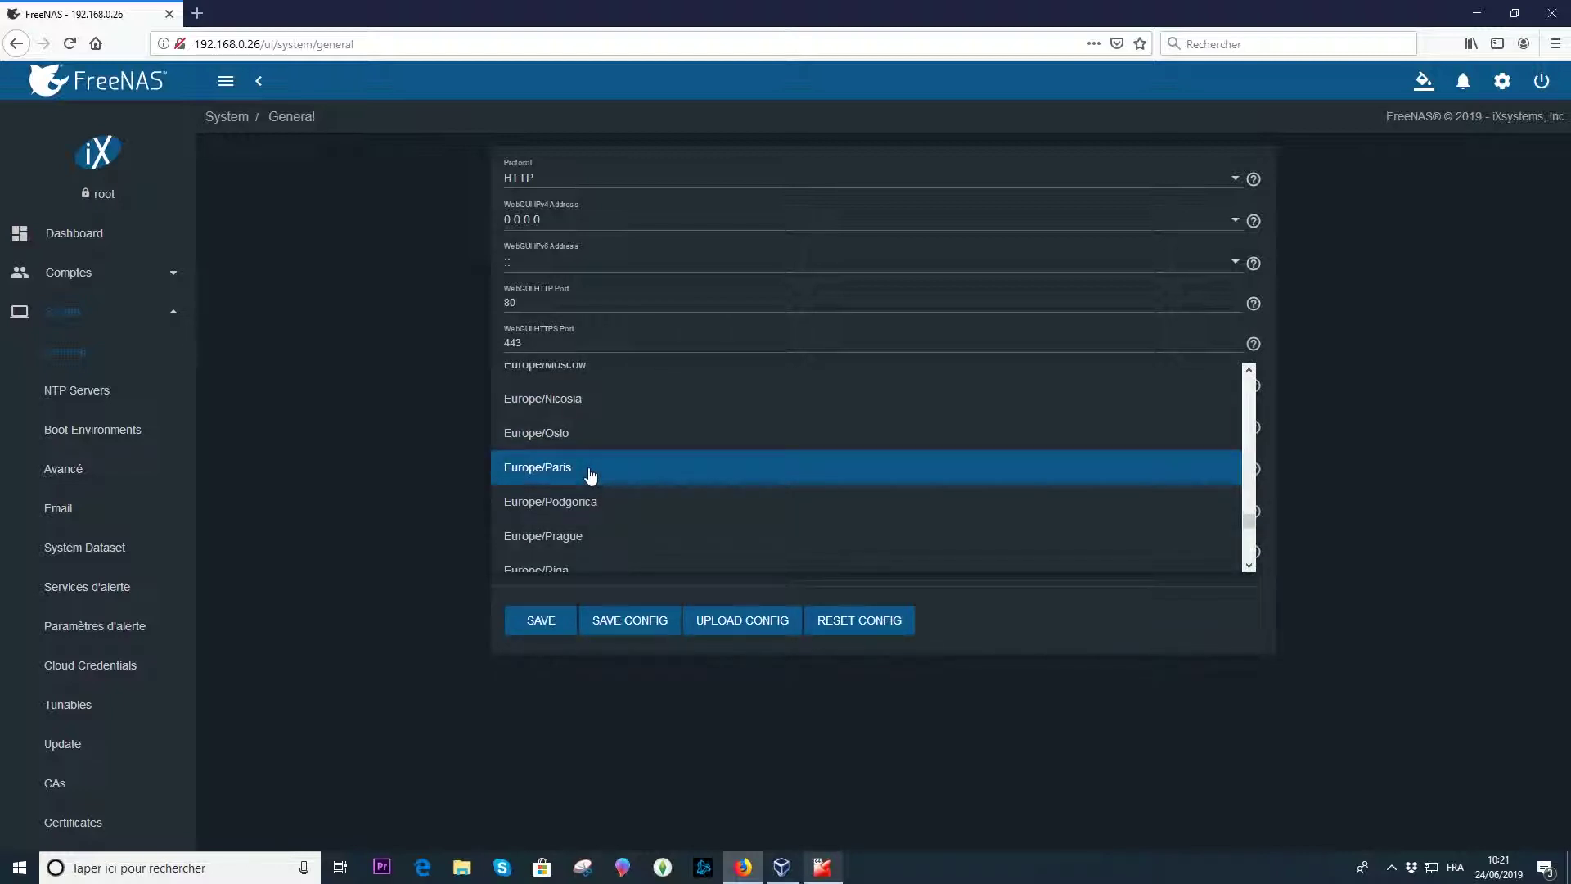
left_click(594, 476)
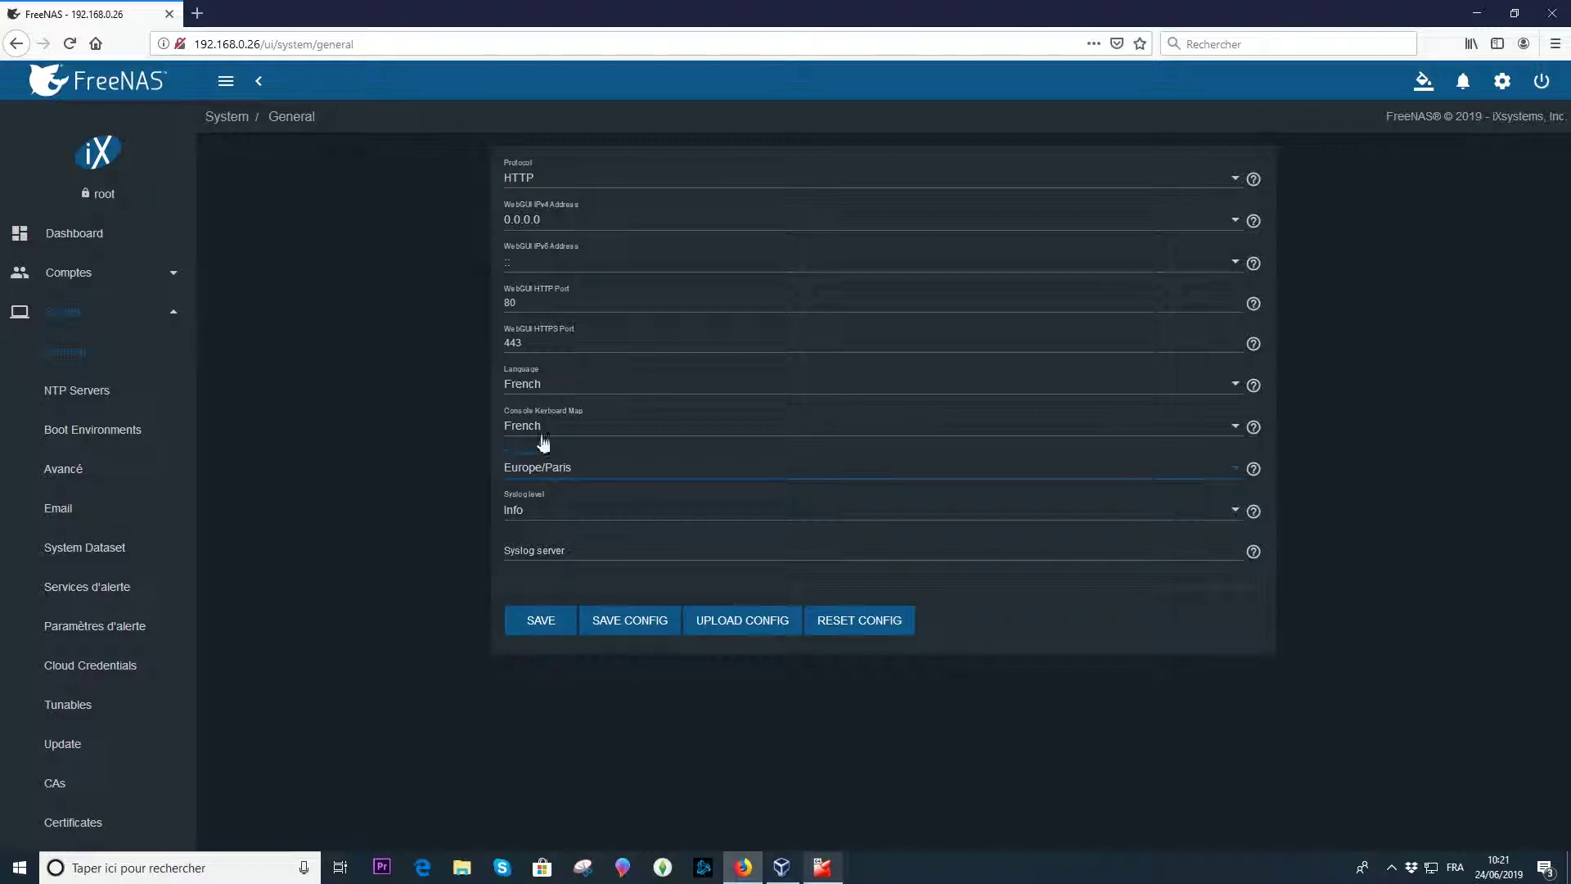
Save the general settings and confirm the restart of the web service.
left_click(544, 624)
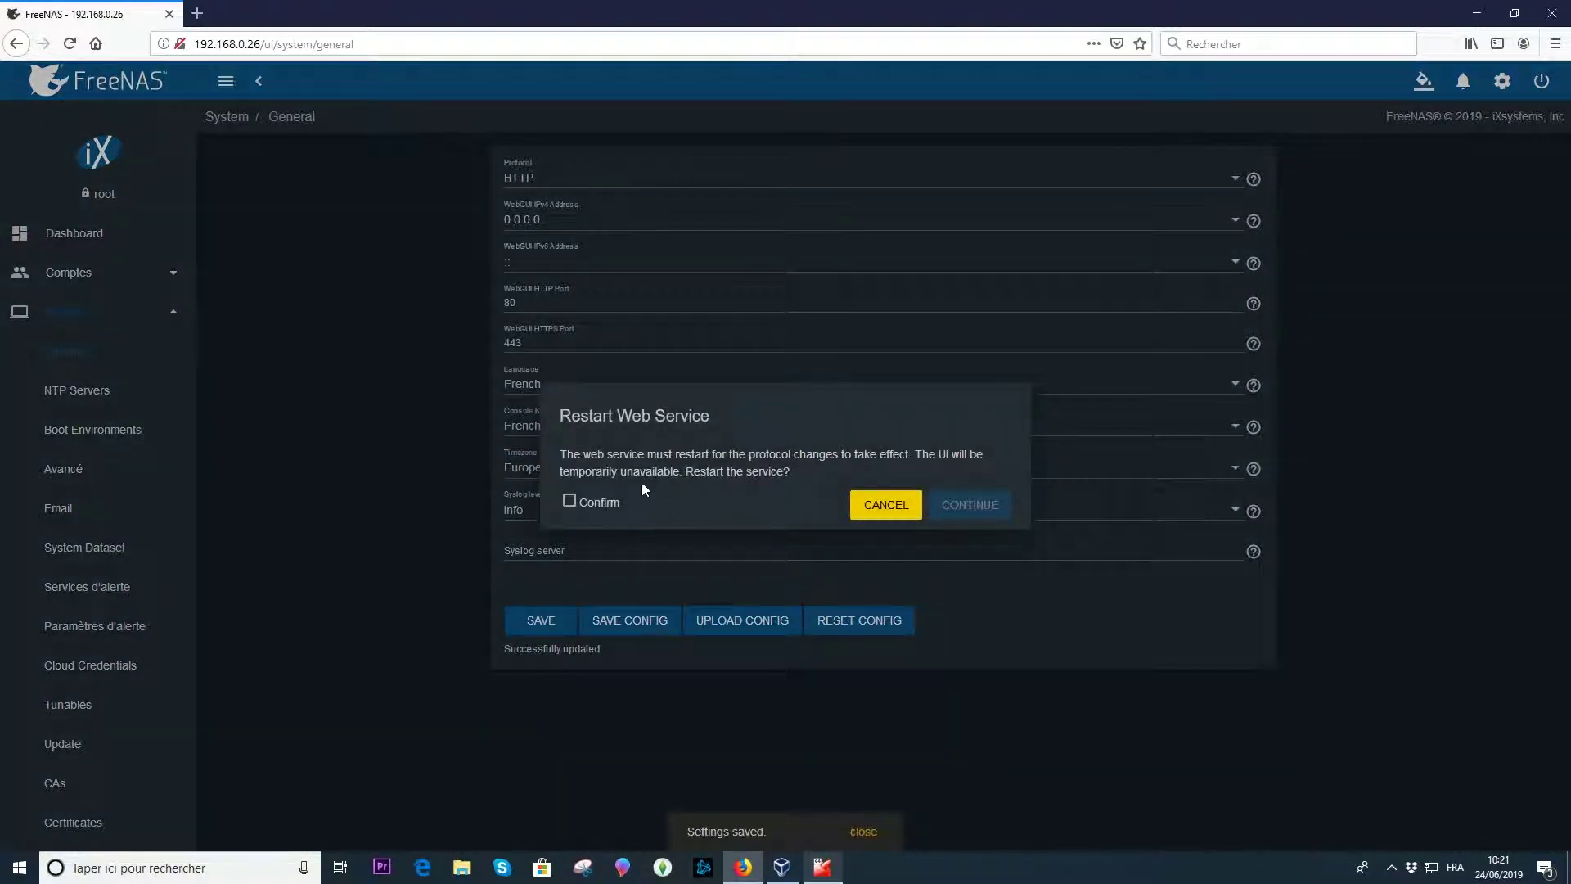
left_click(571, 501)
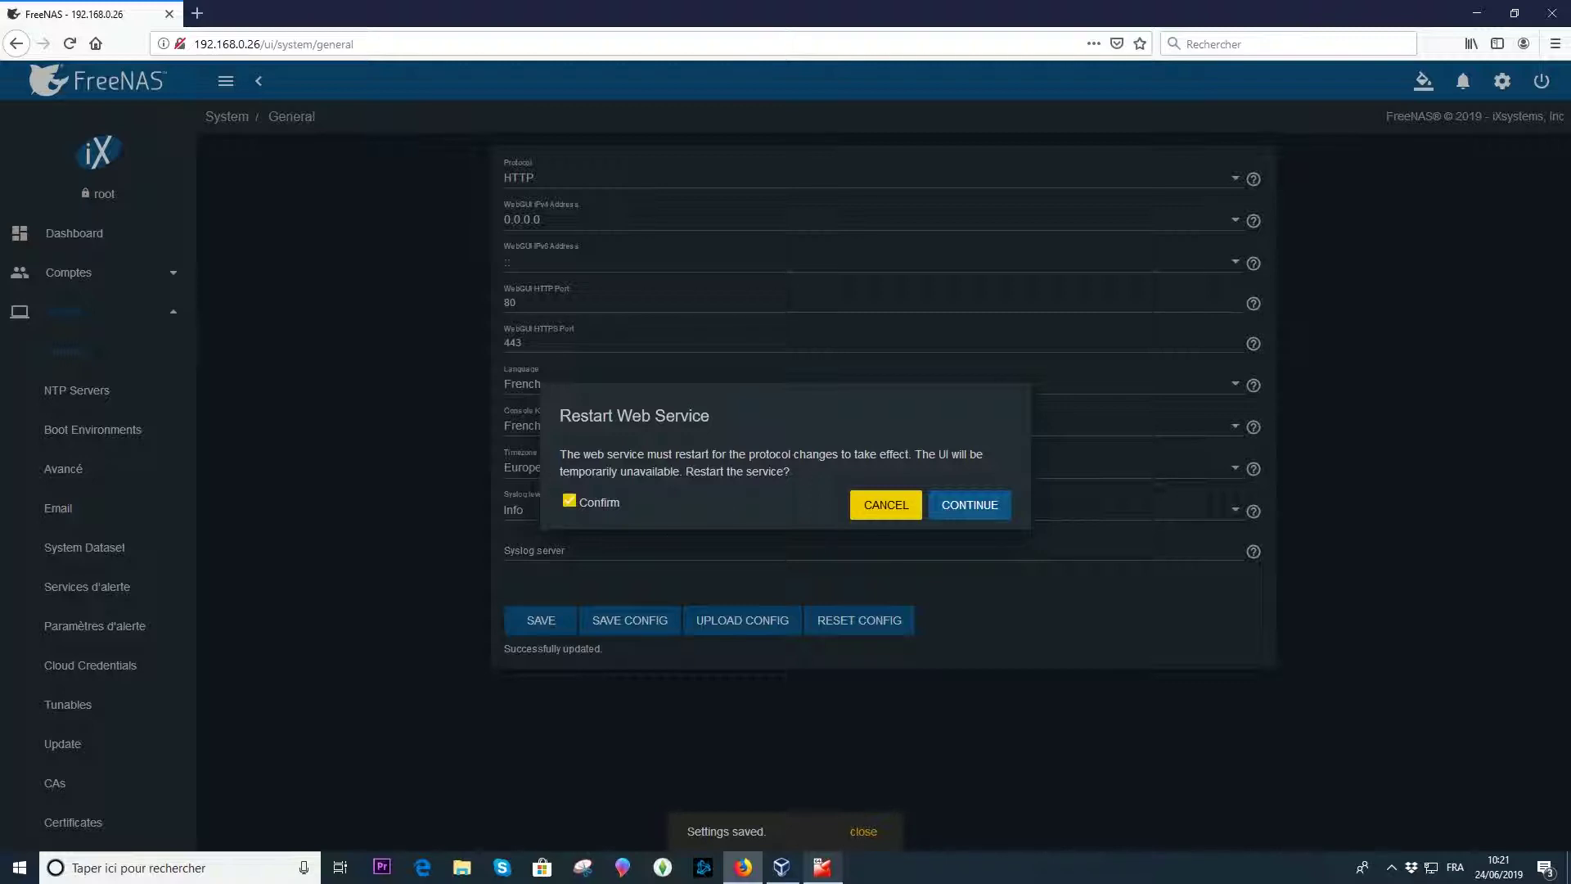
left_click(960, 510)
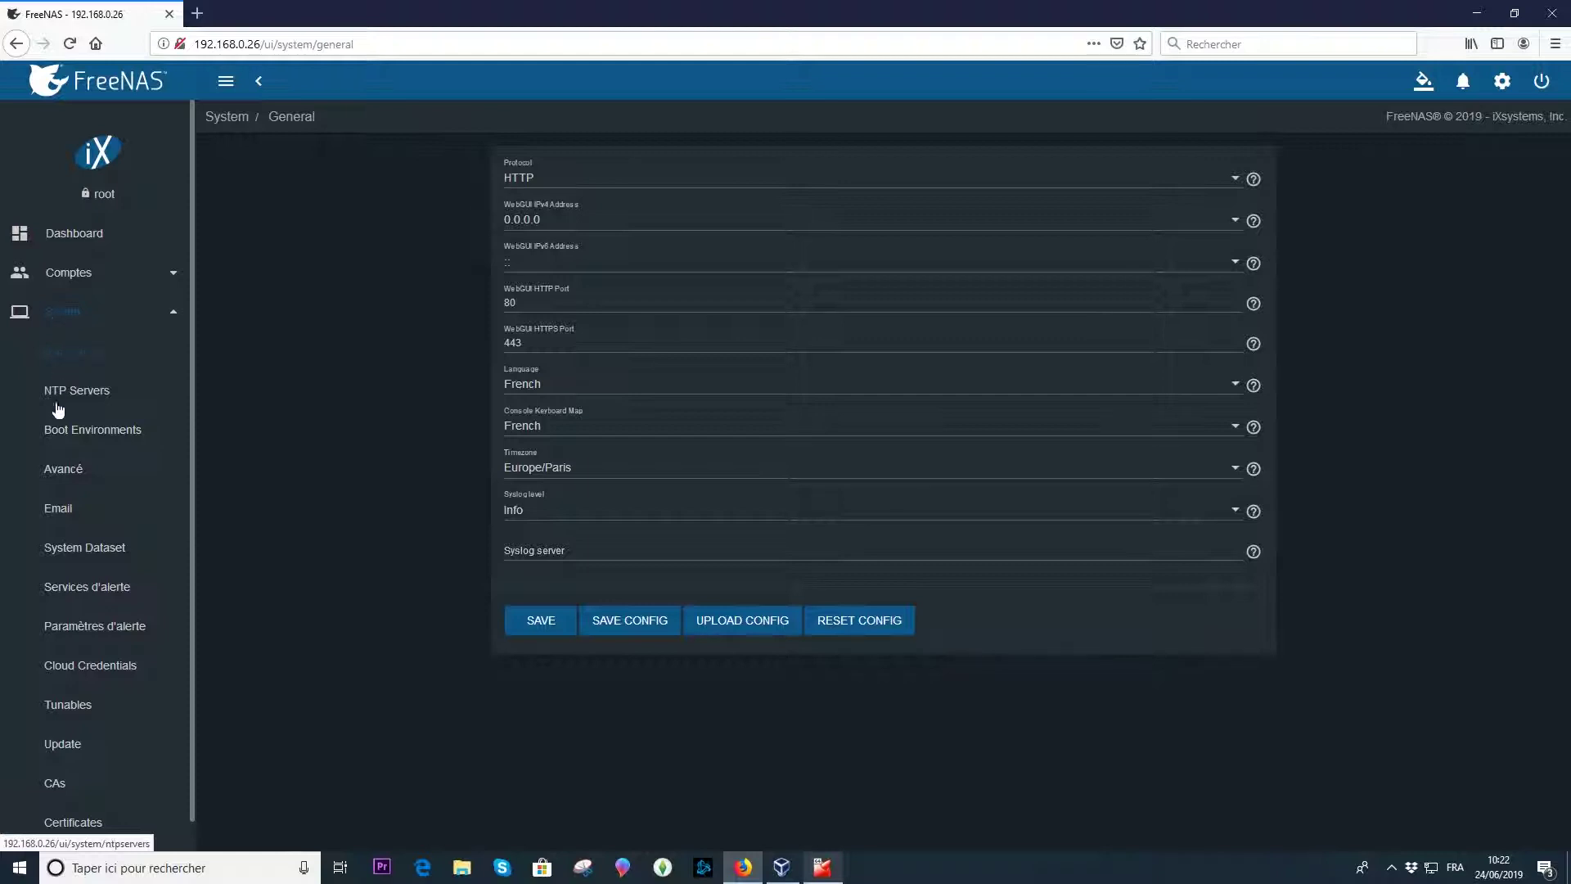
Look through the available System settings sections, from NTP Servers to Support.
scroll(111, 625, "down", 1)
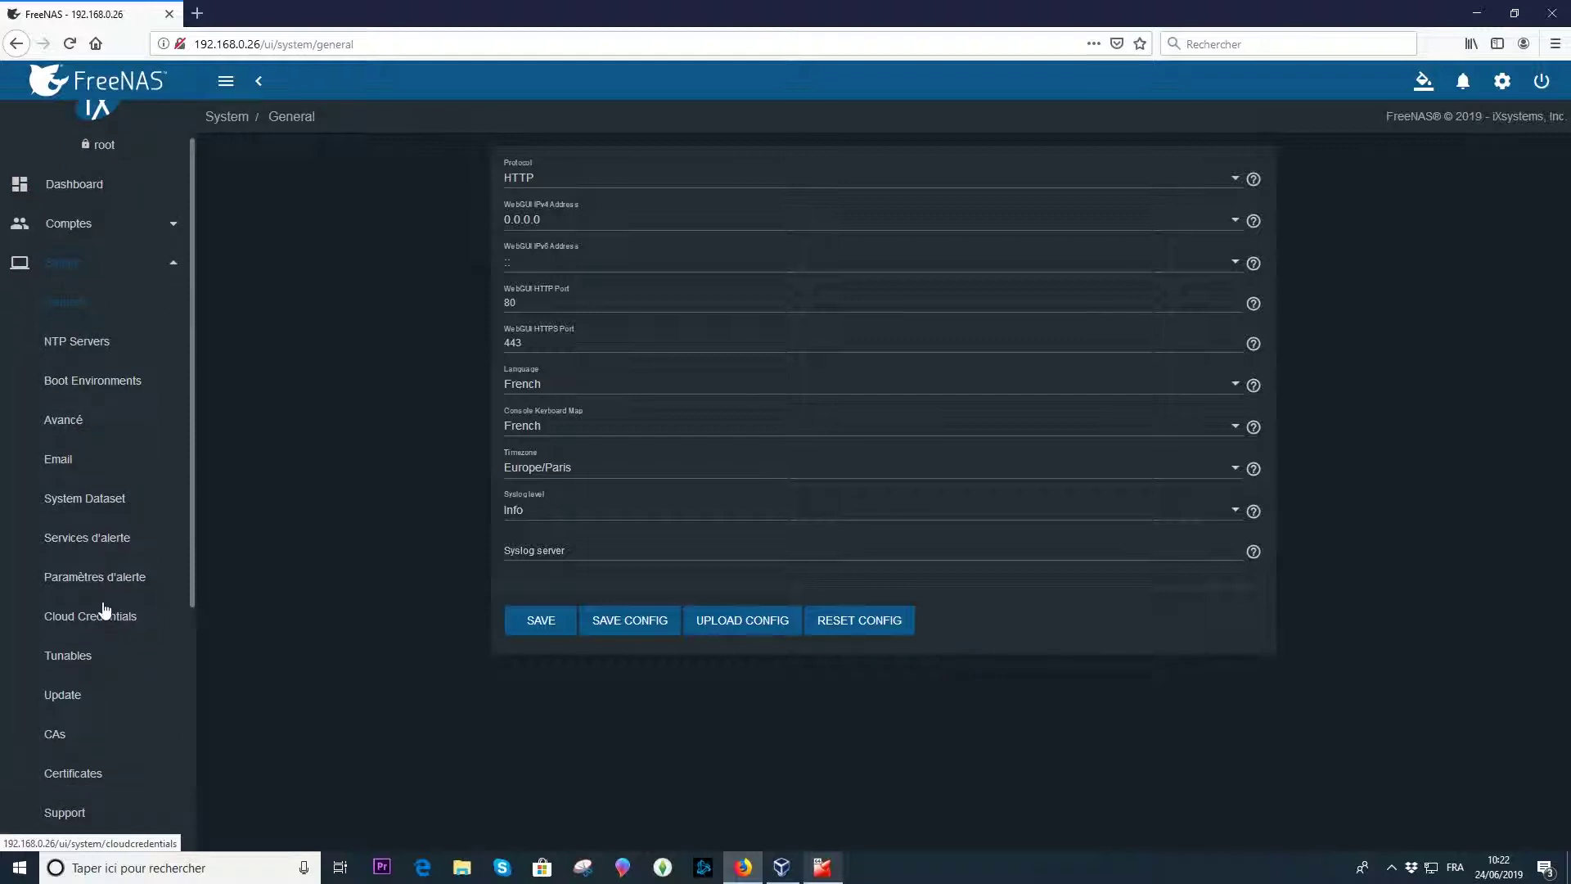
scroll(105, 610, "down", 3)
scroll(104, 622, "down", 3)
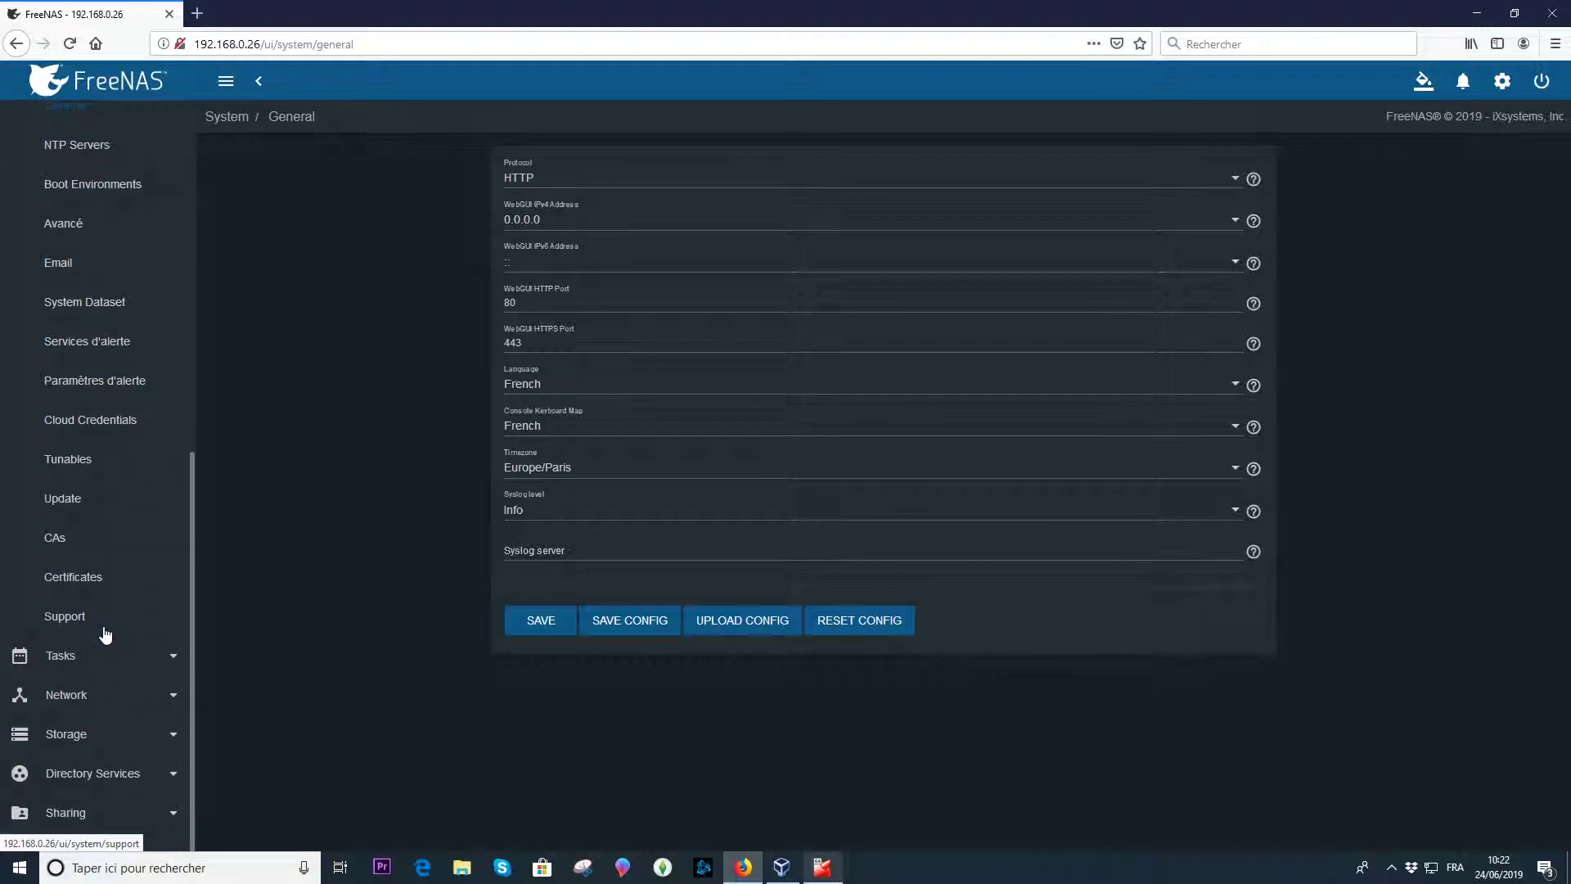
scroll(109, 654, "down", 1)
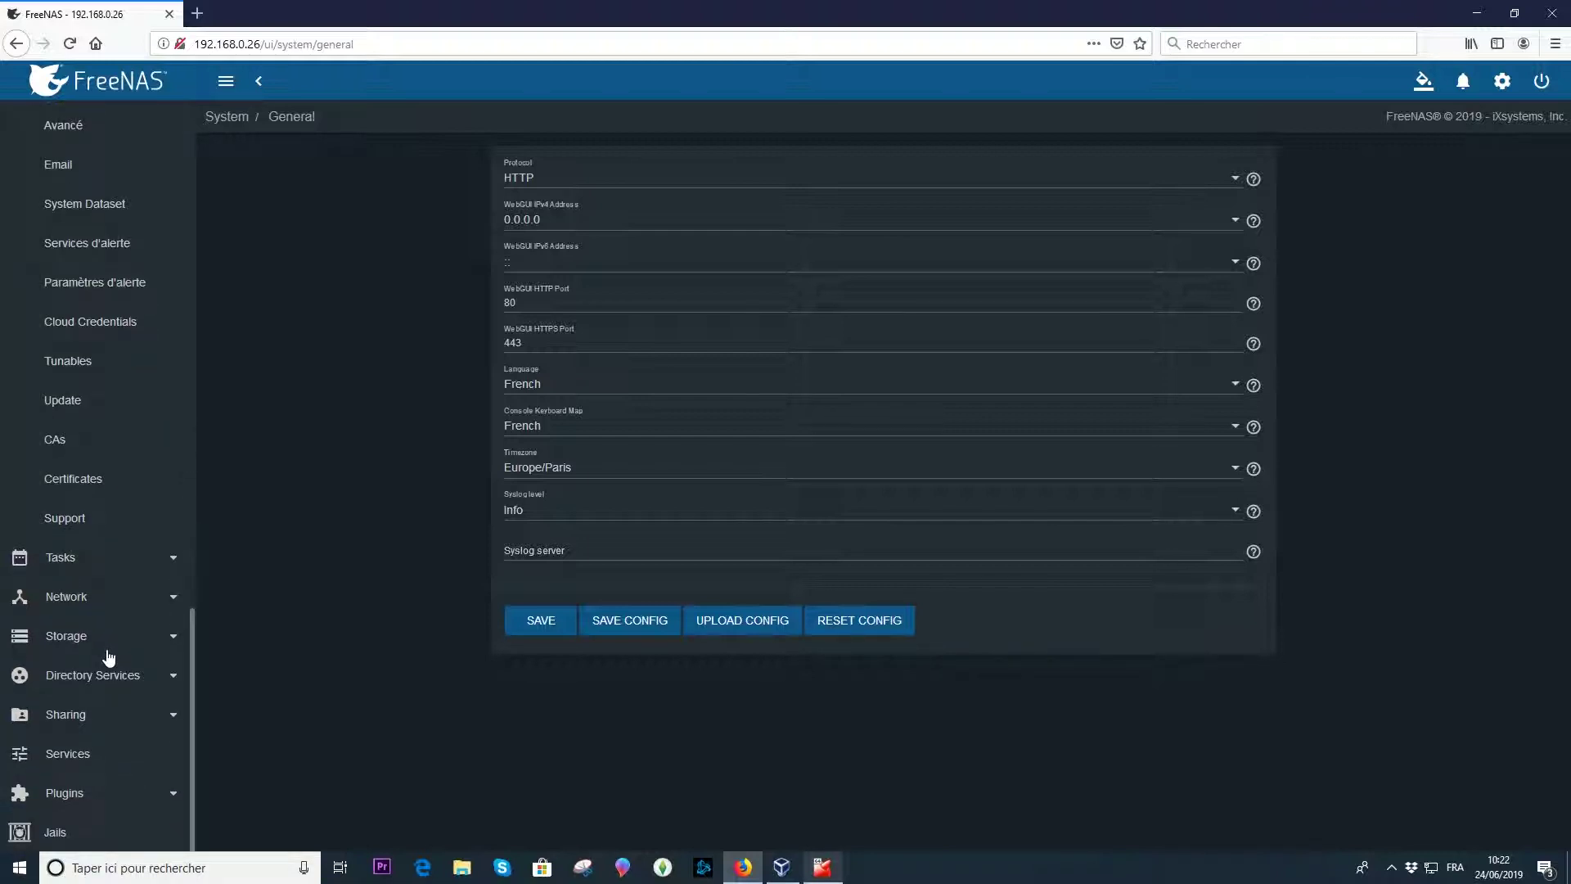
scroll(109, 657, "up", 4)
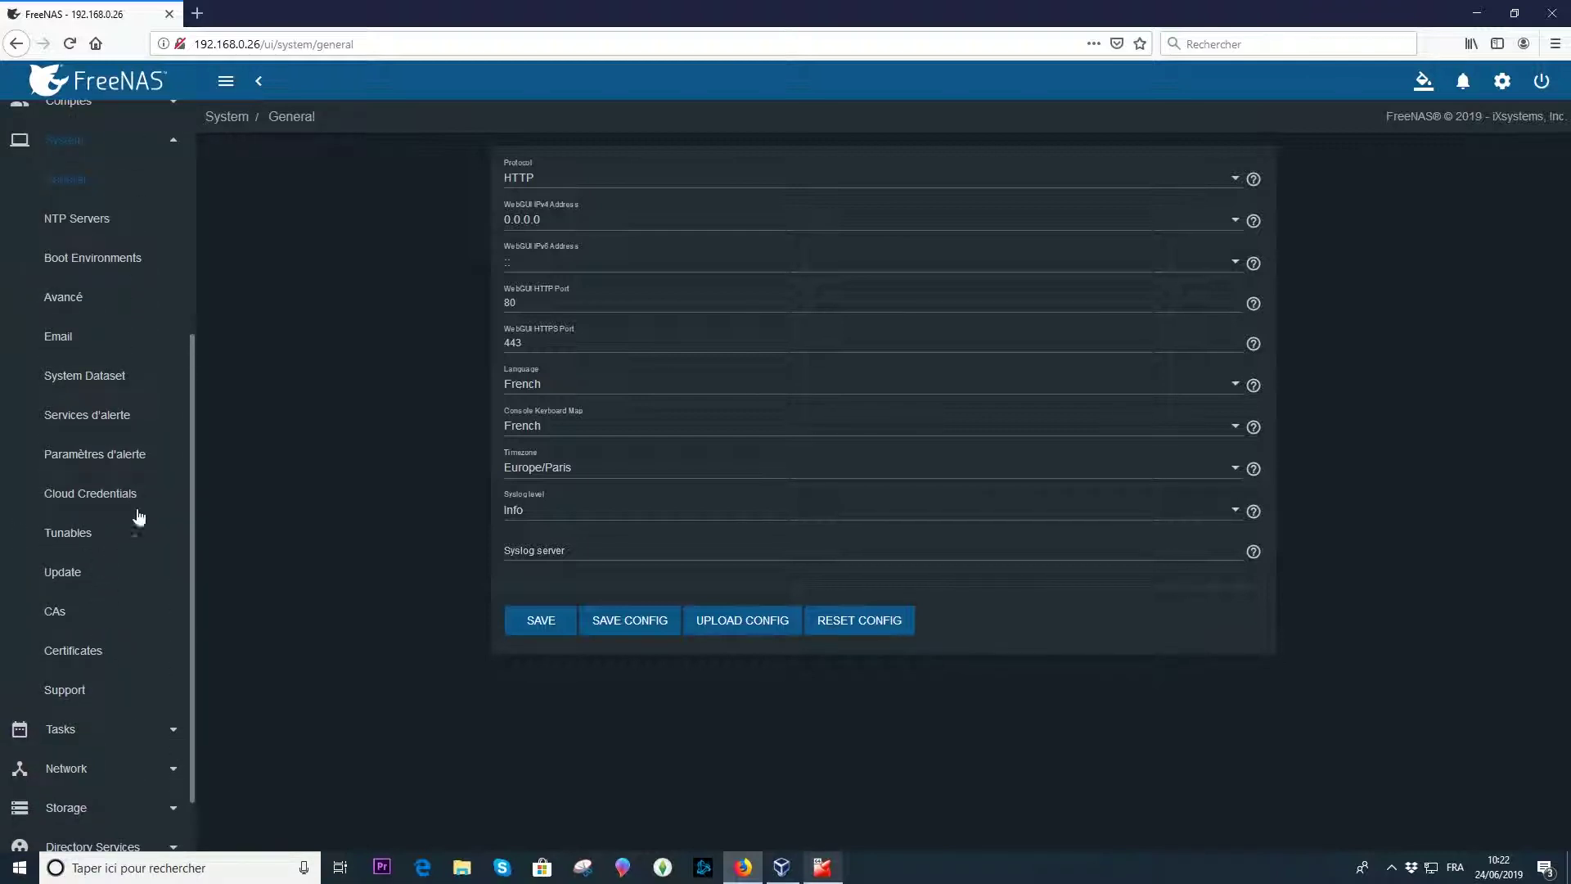
scroll(123, 533, "up", 3)
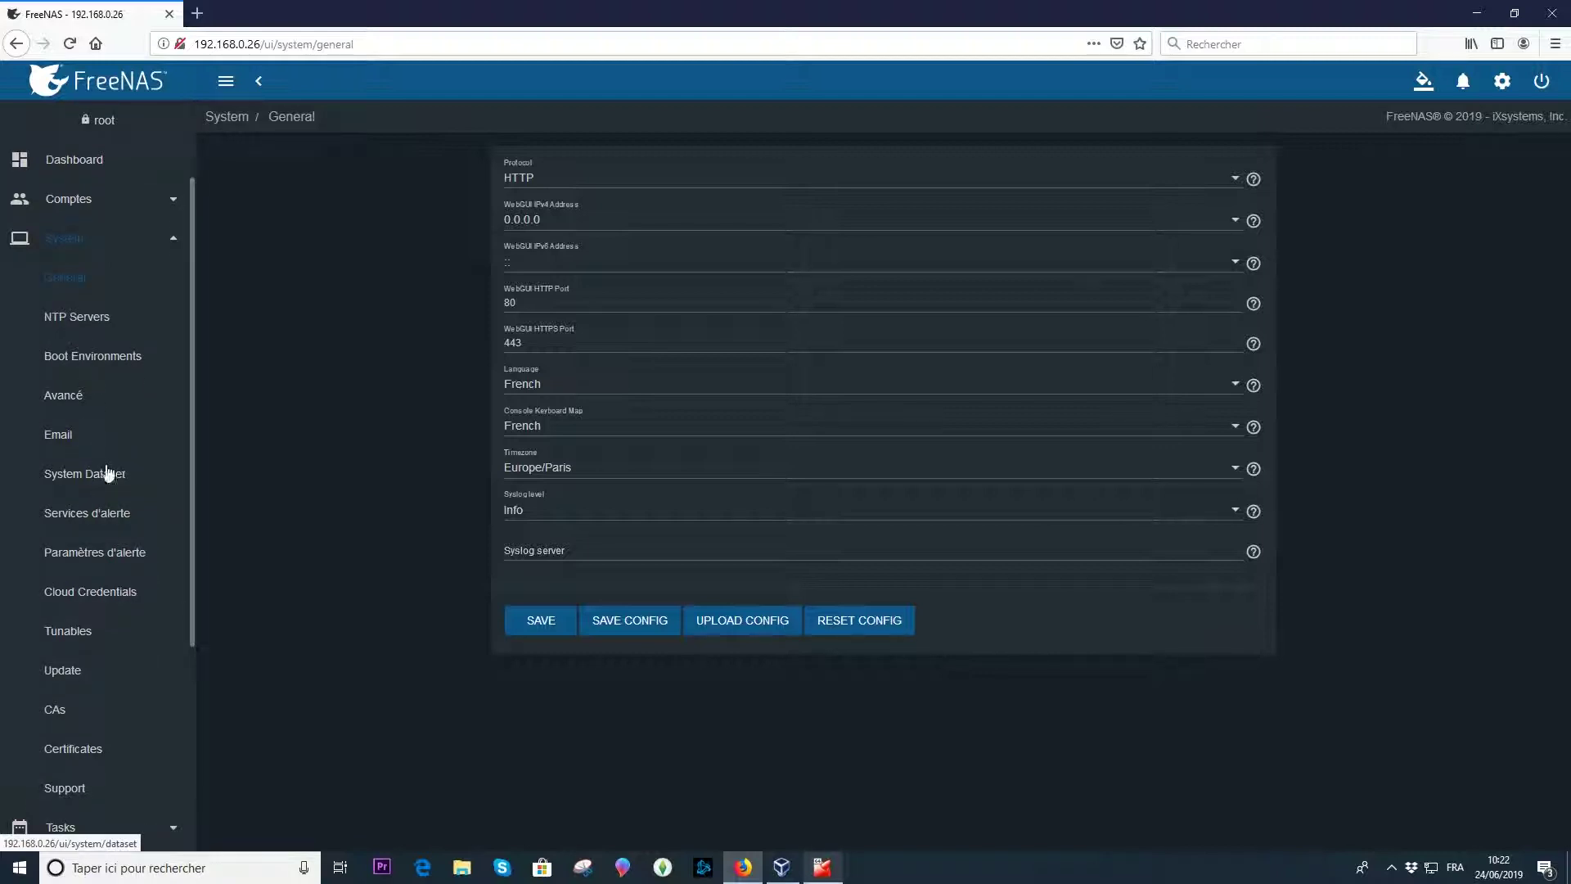
scroll(115, 491, "down", 2)
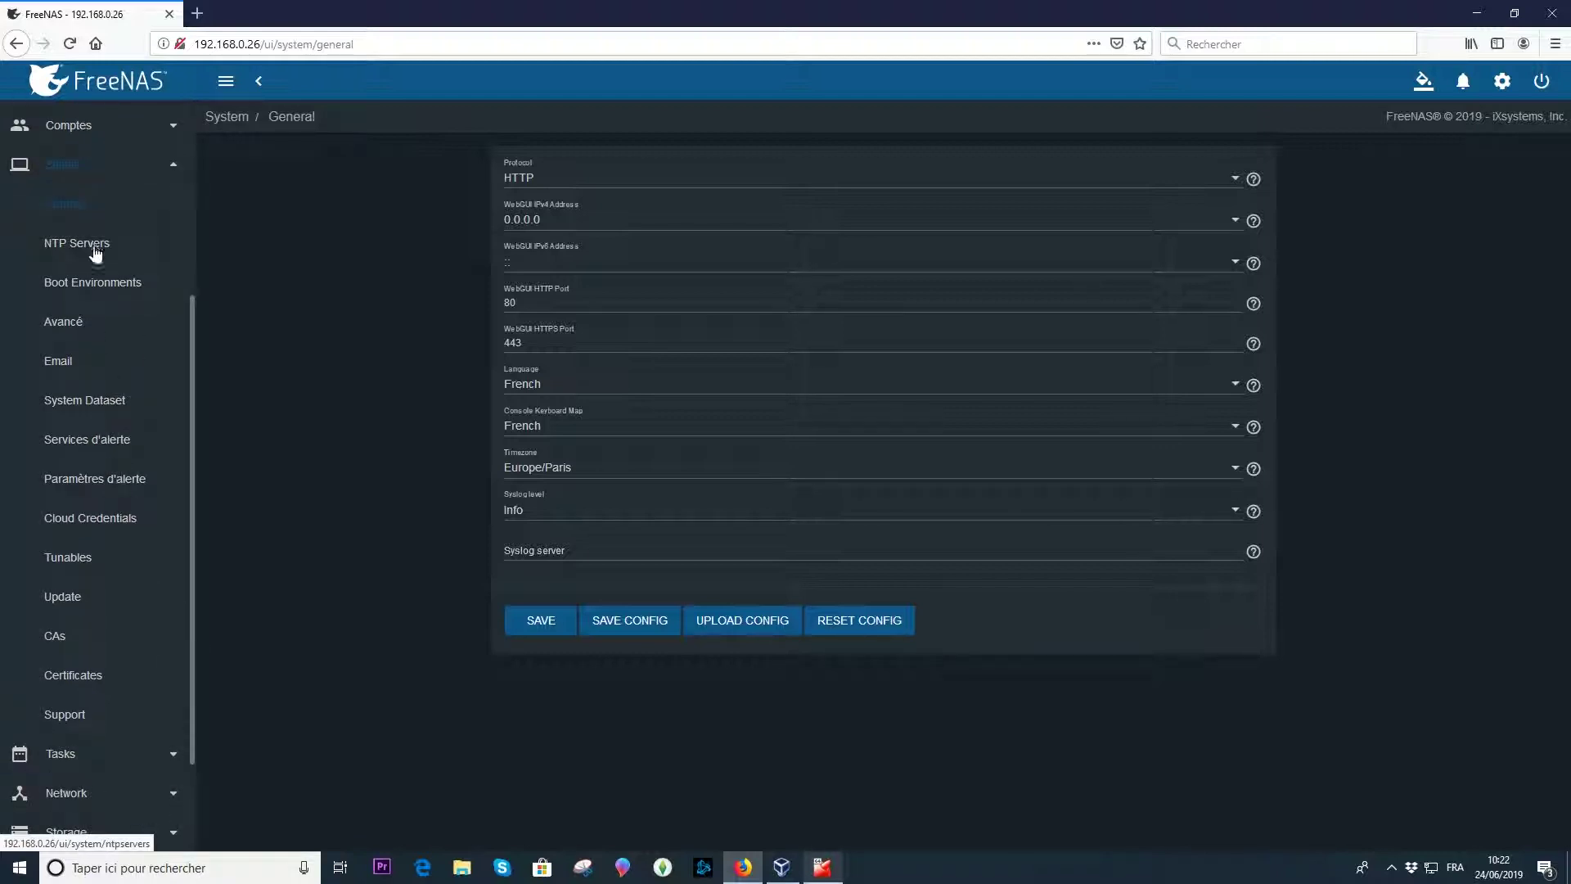
scroll(122, 458, "down", 3)
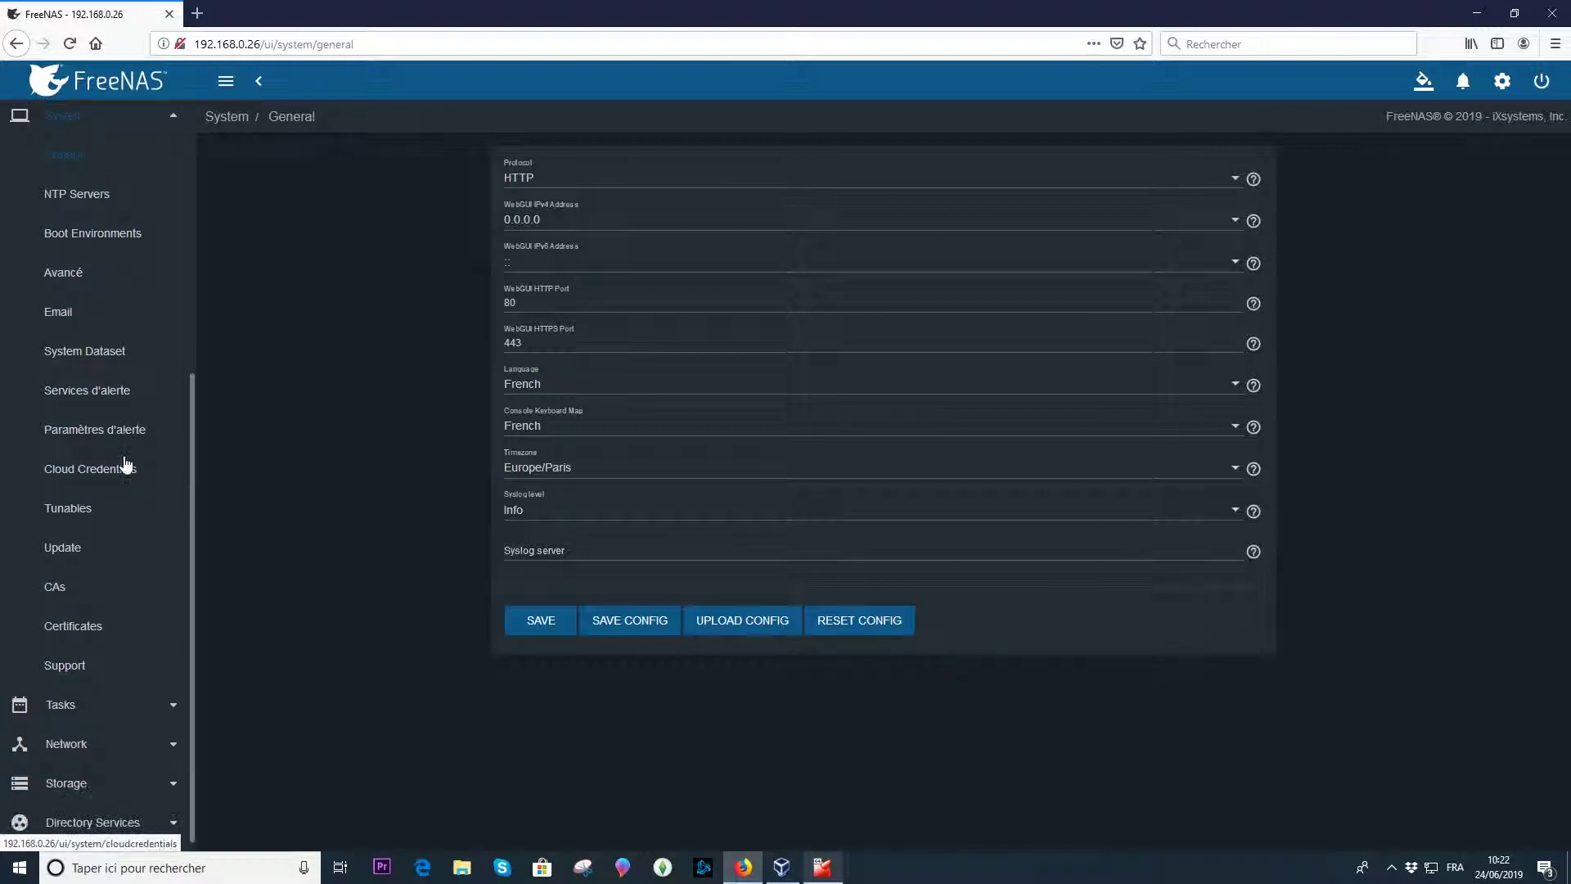
Open the em0 interface for editing from the list of network interfaces.
left_click(69, 671)
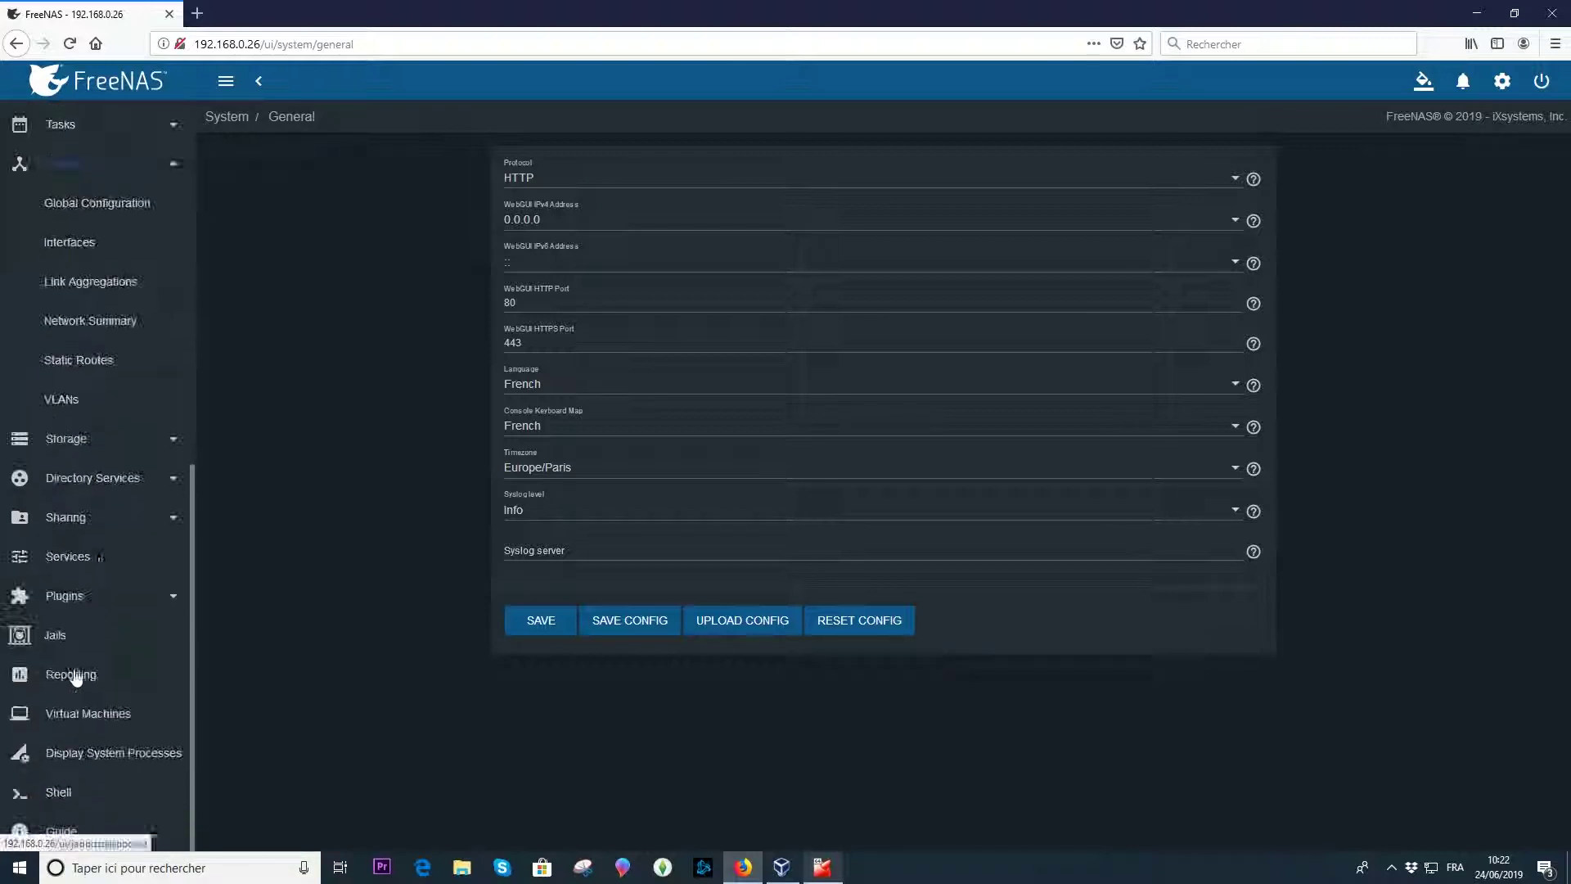
left_click(65, 246)
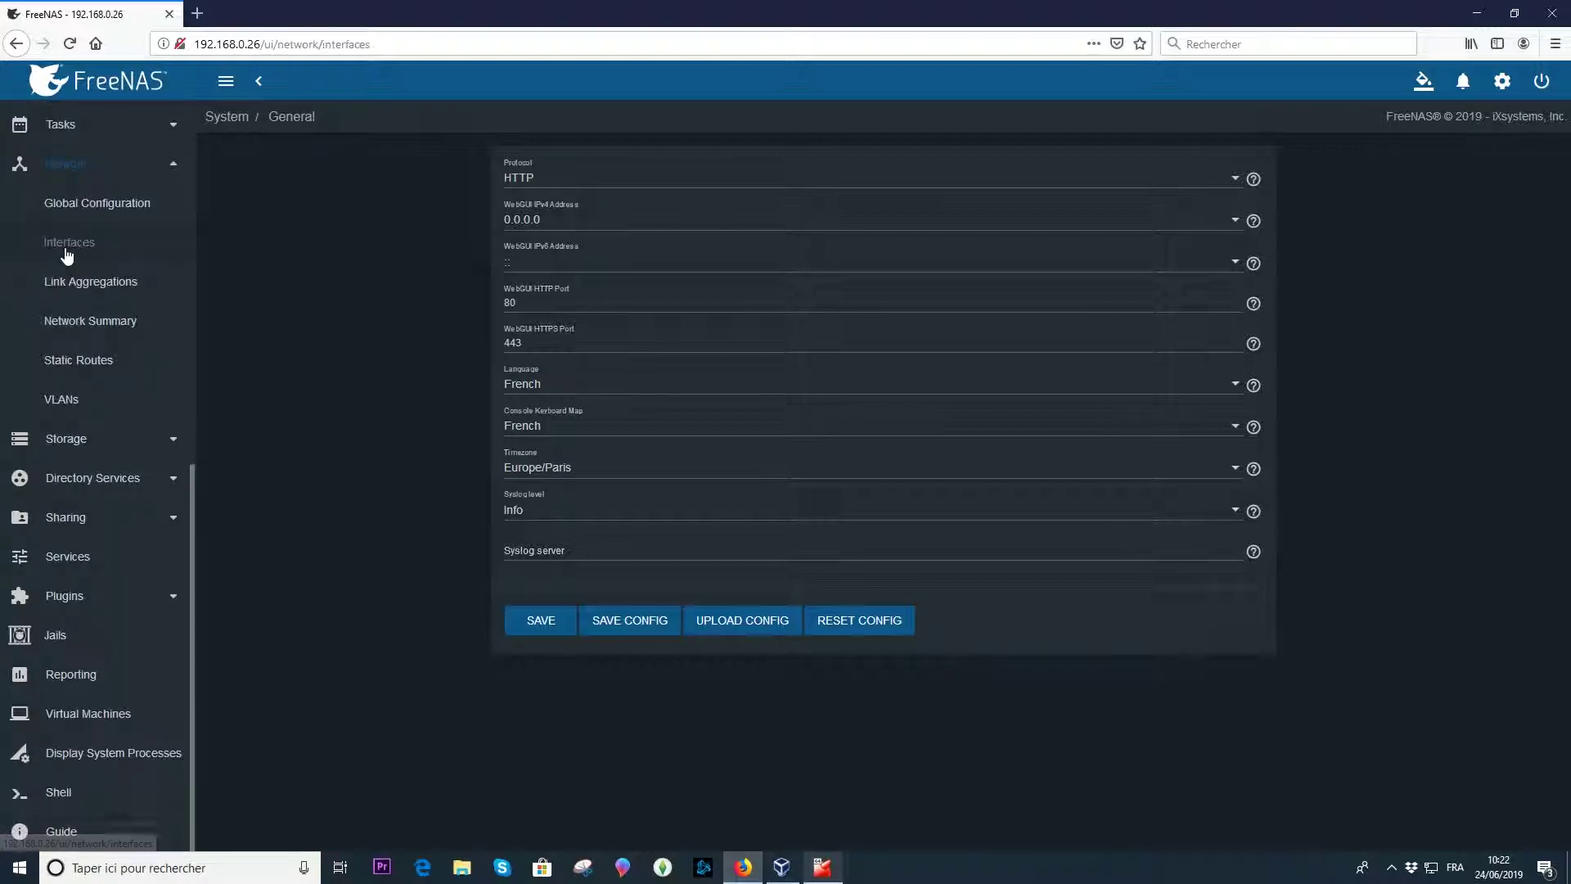
left_click(451, 283)
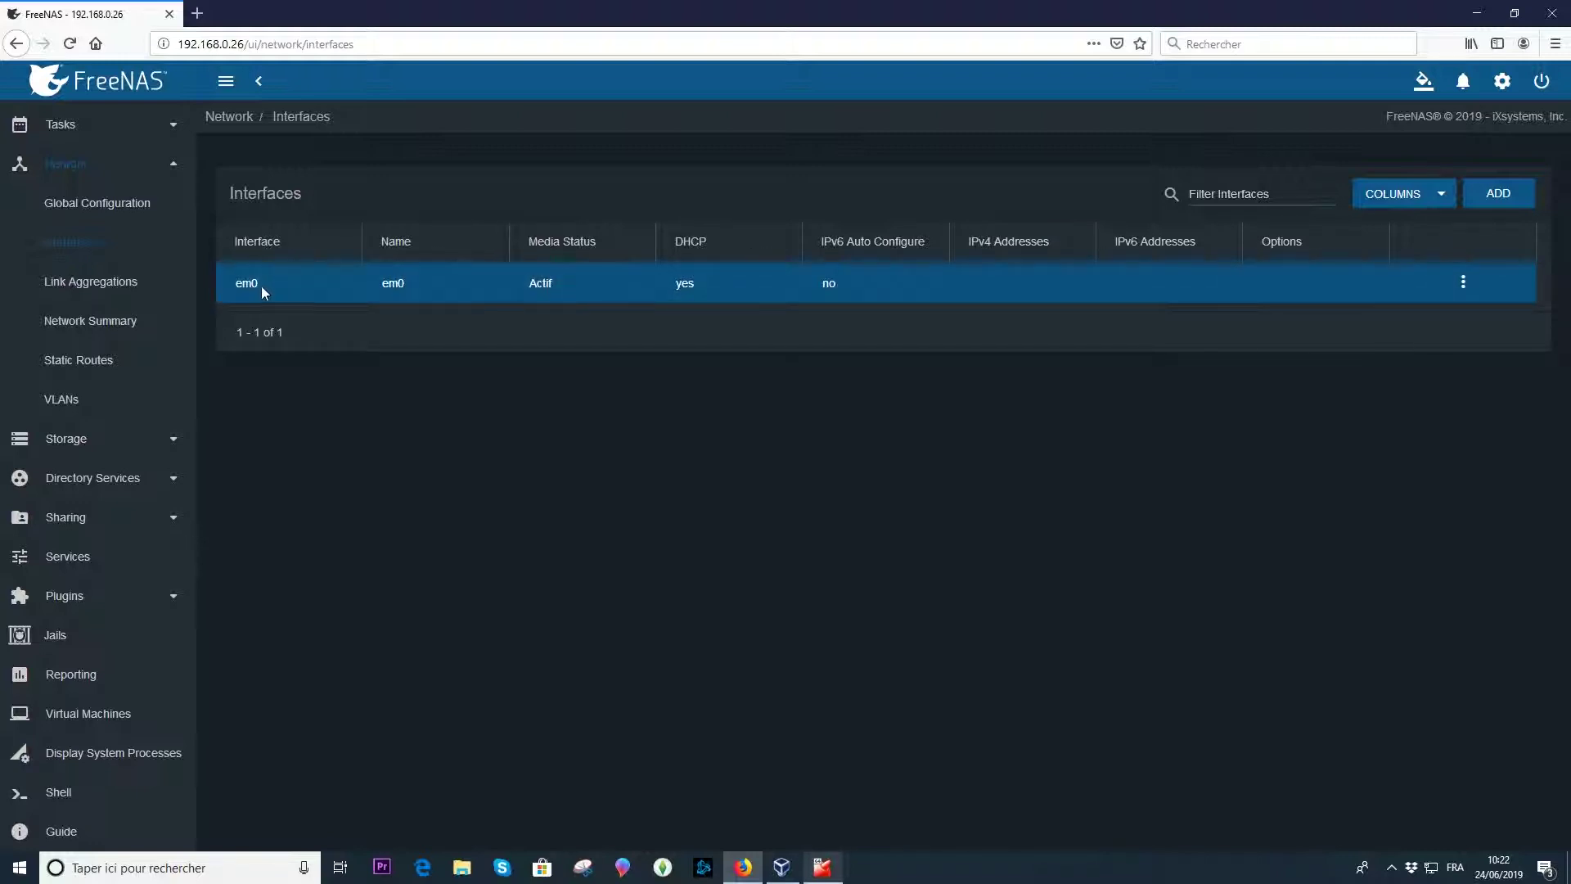
left_click(1464, 284)
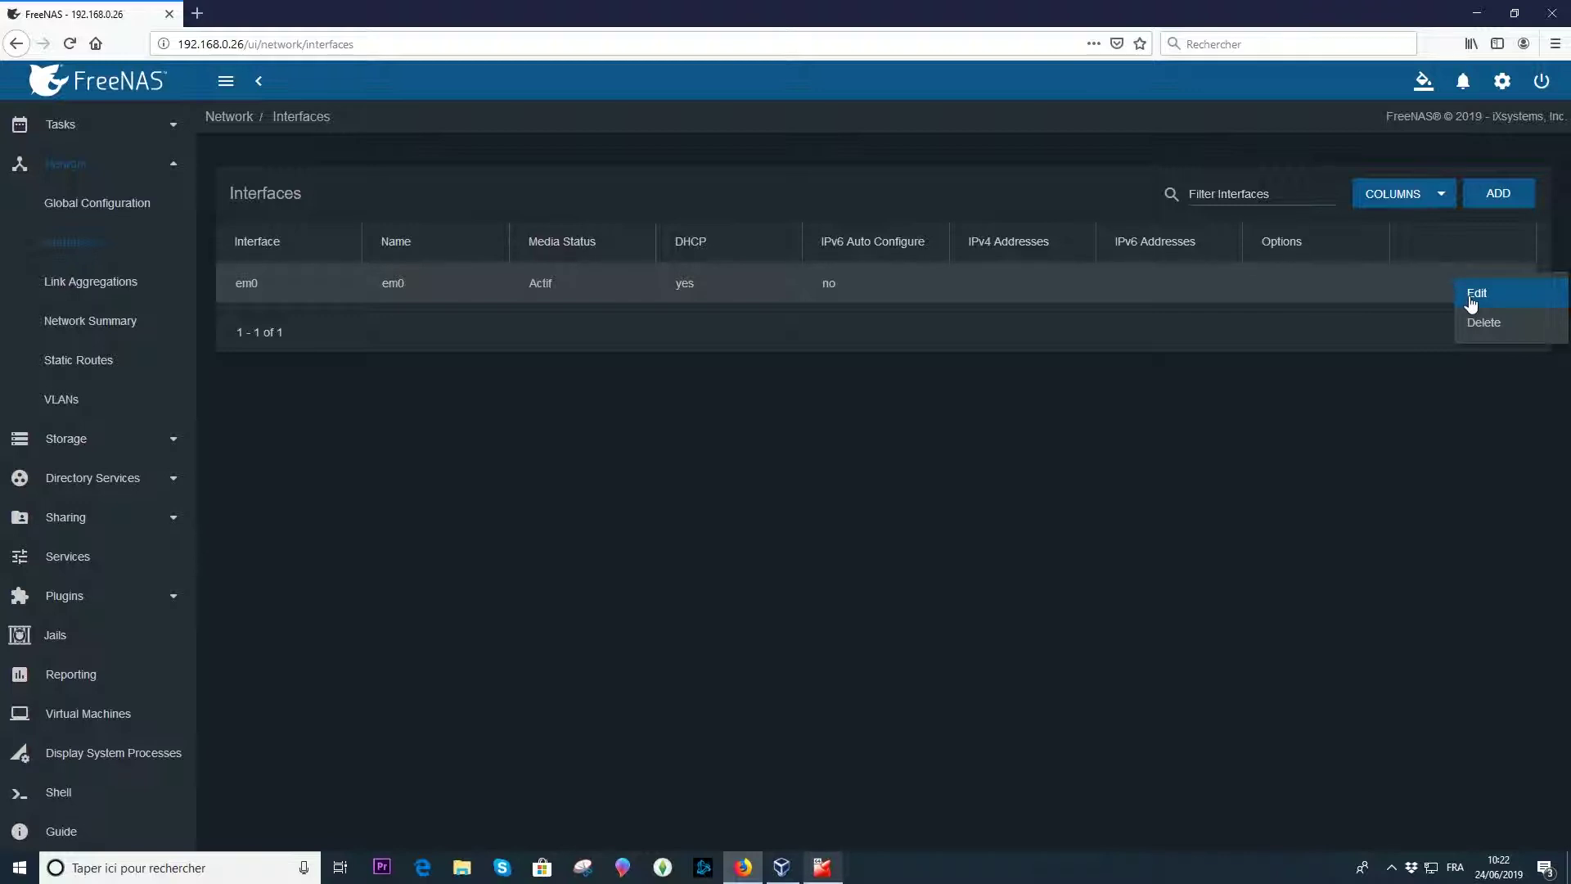
left_click(1475, 294)
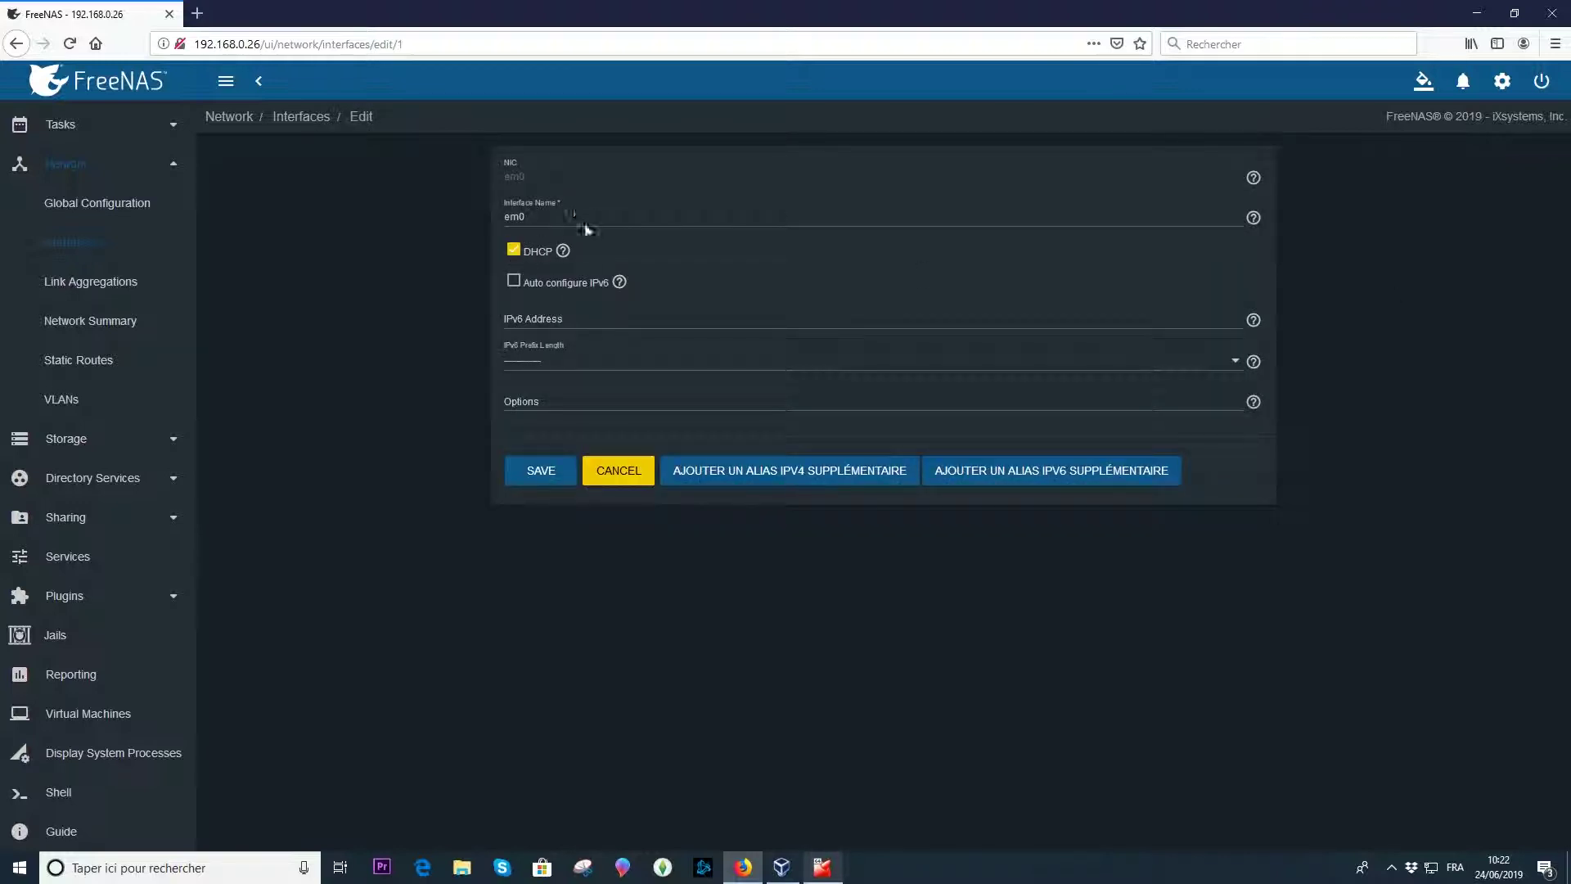
Disable DHCP on the em0 interface and set its IPv4 address to 192.168.0.79.
left_click(514, 252)
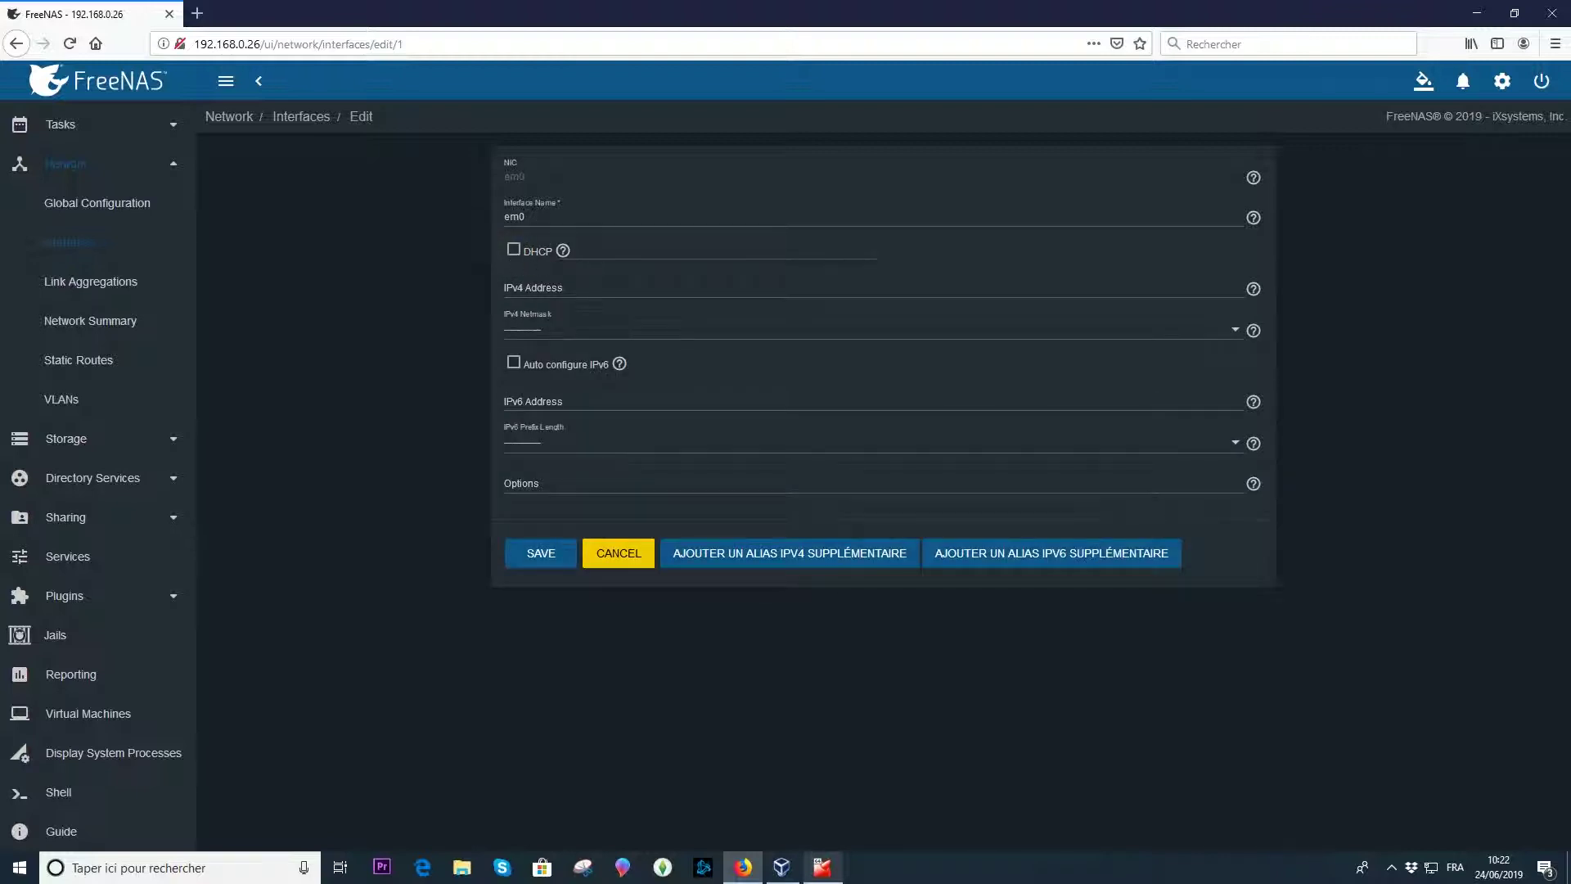
left_click(502, 288)
type("192.168.0")
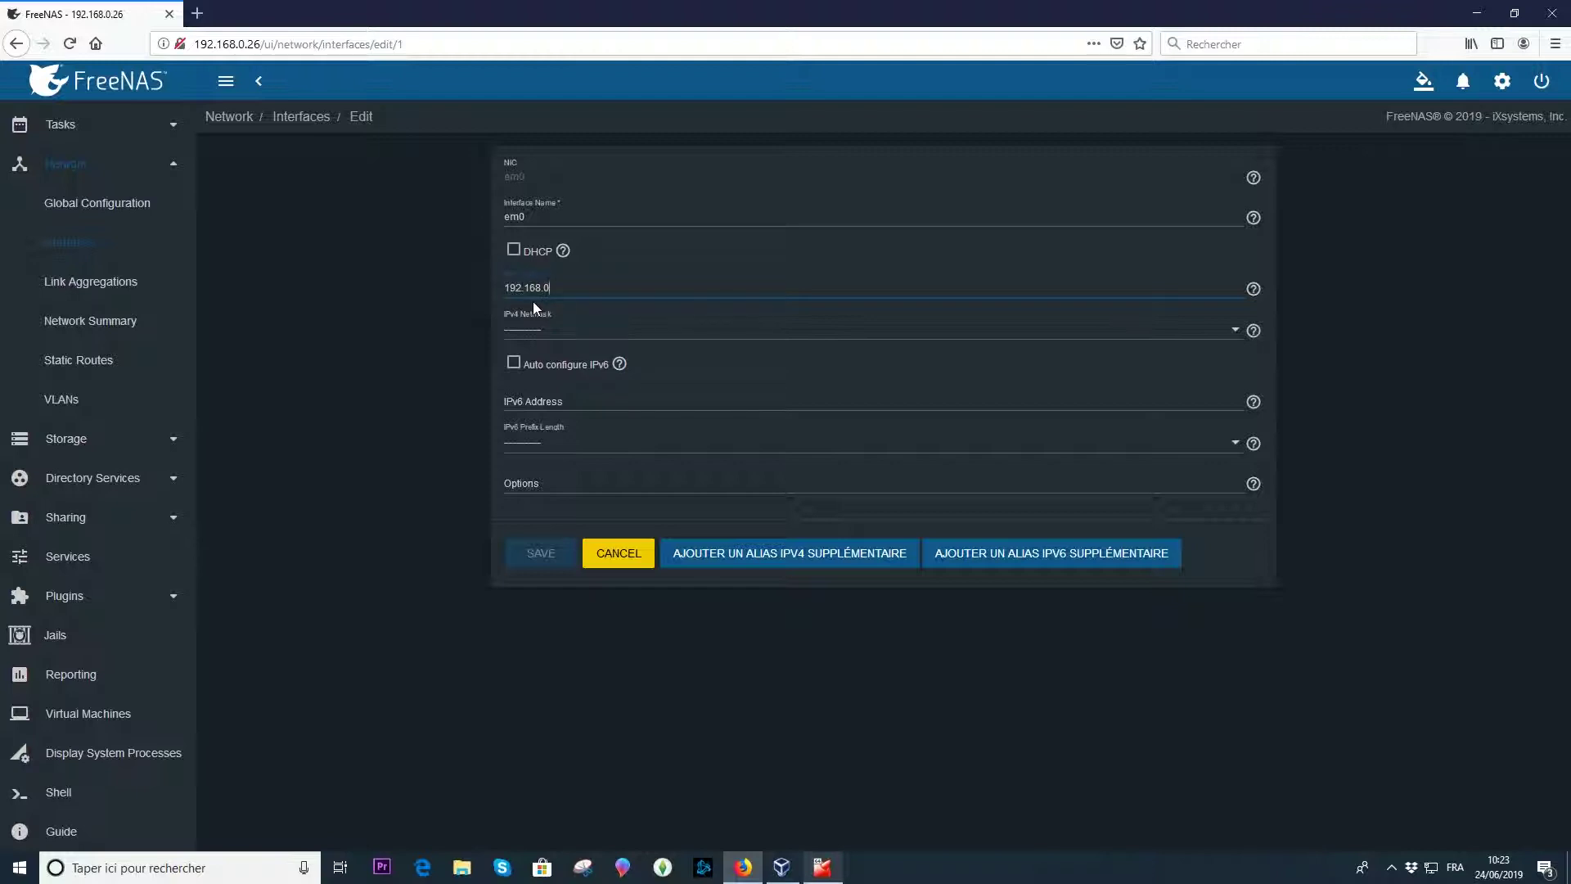
type(".79")
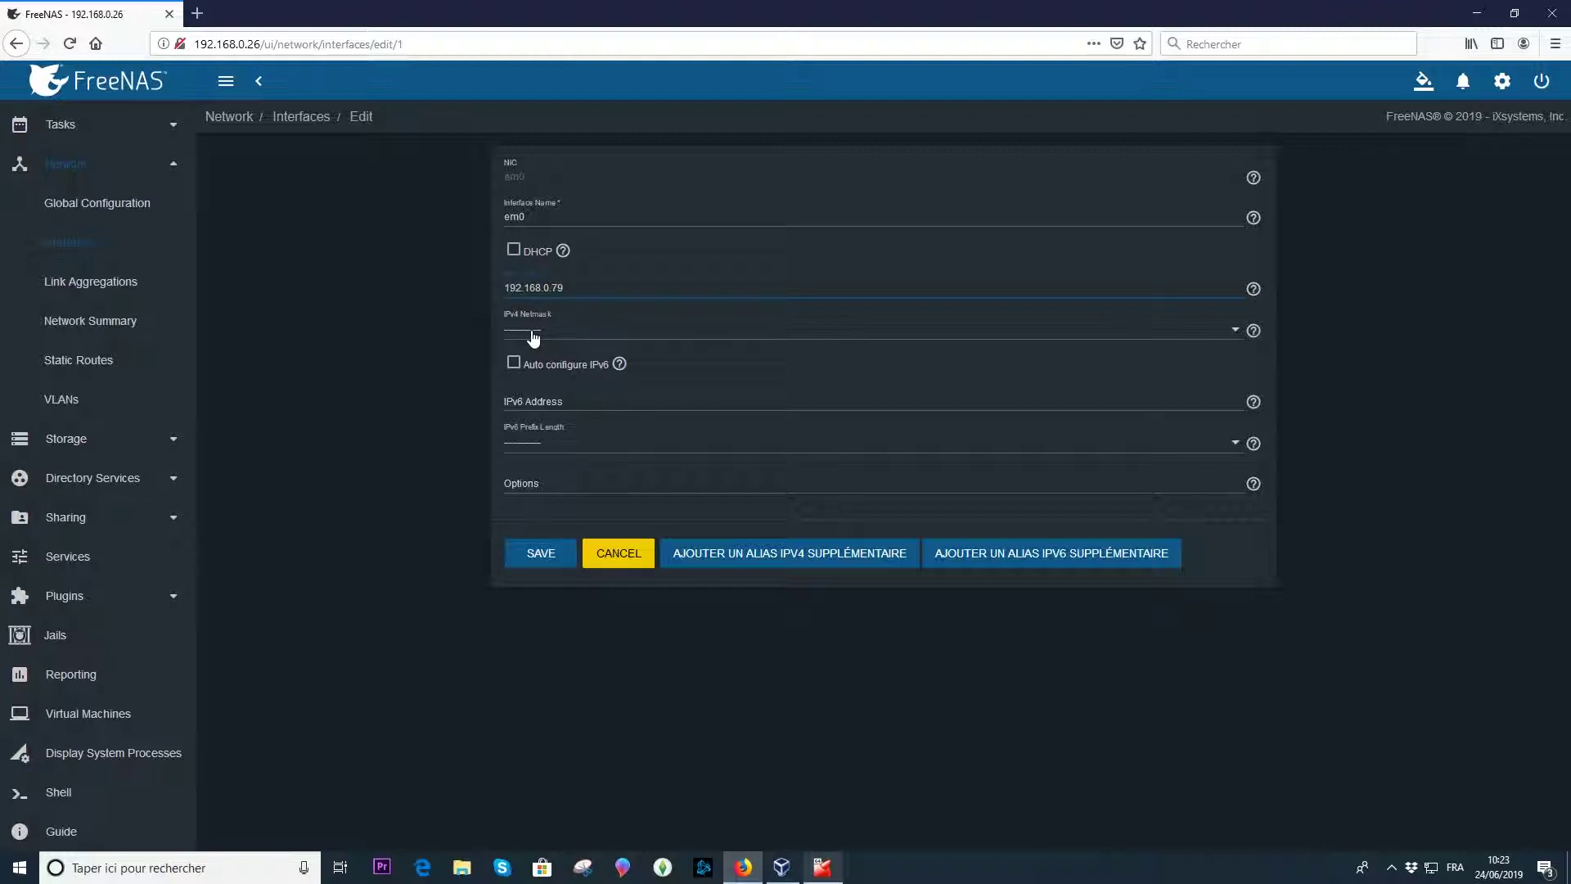
Set the em0 interface's IPv4 netmask to 24 and save the changes, confirming the network interruption.
left_click(534, 338)
scroll(543, 434, "down", 2)
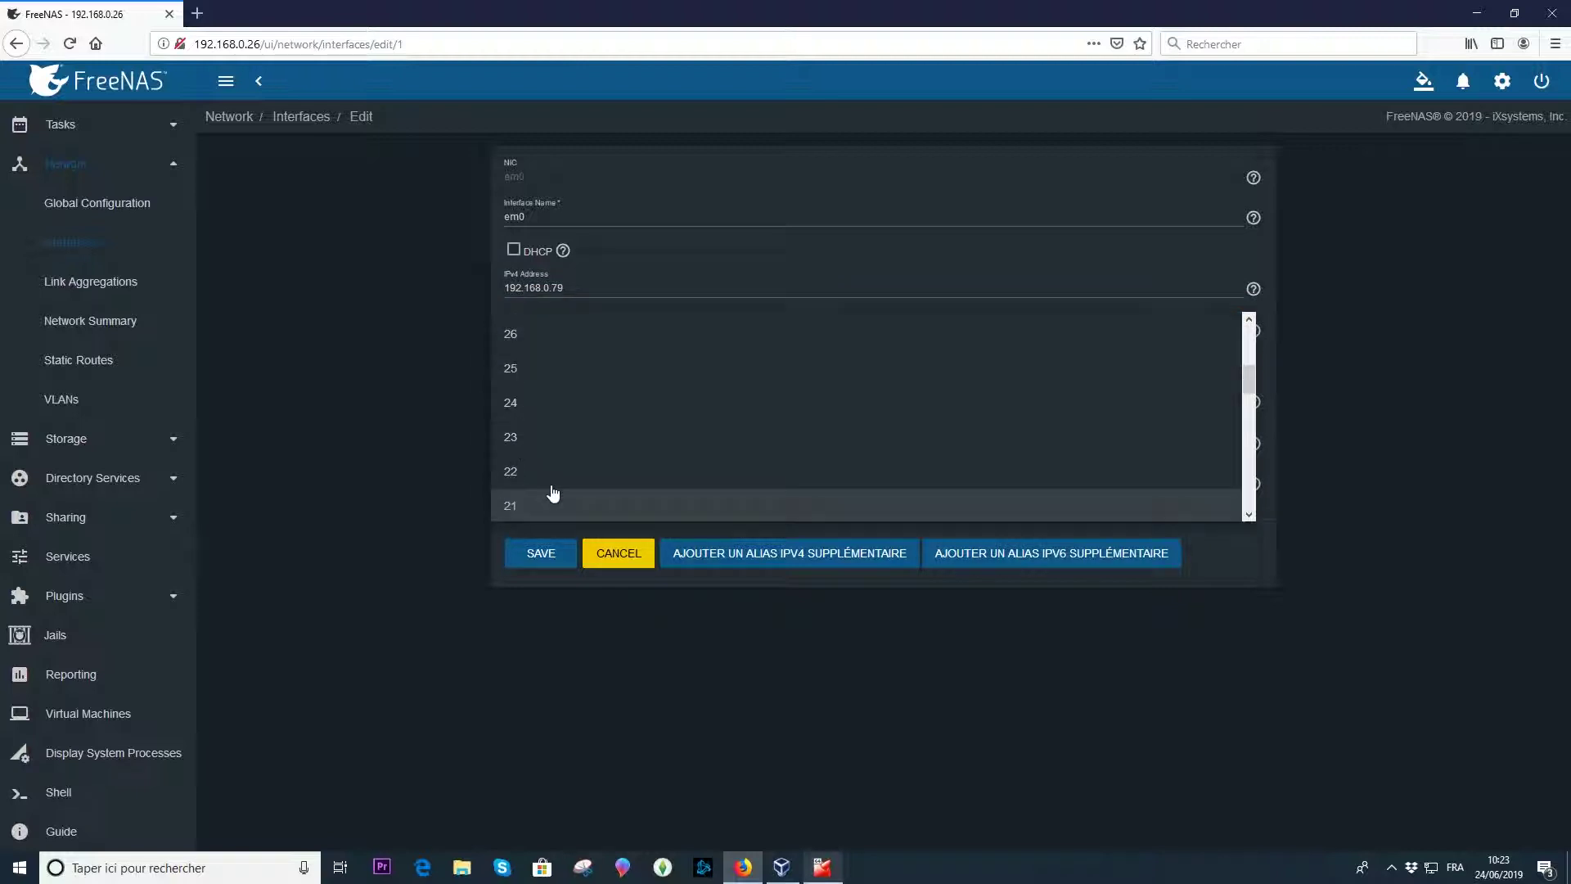
left_click(520, 409)
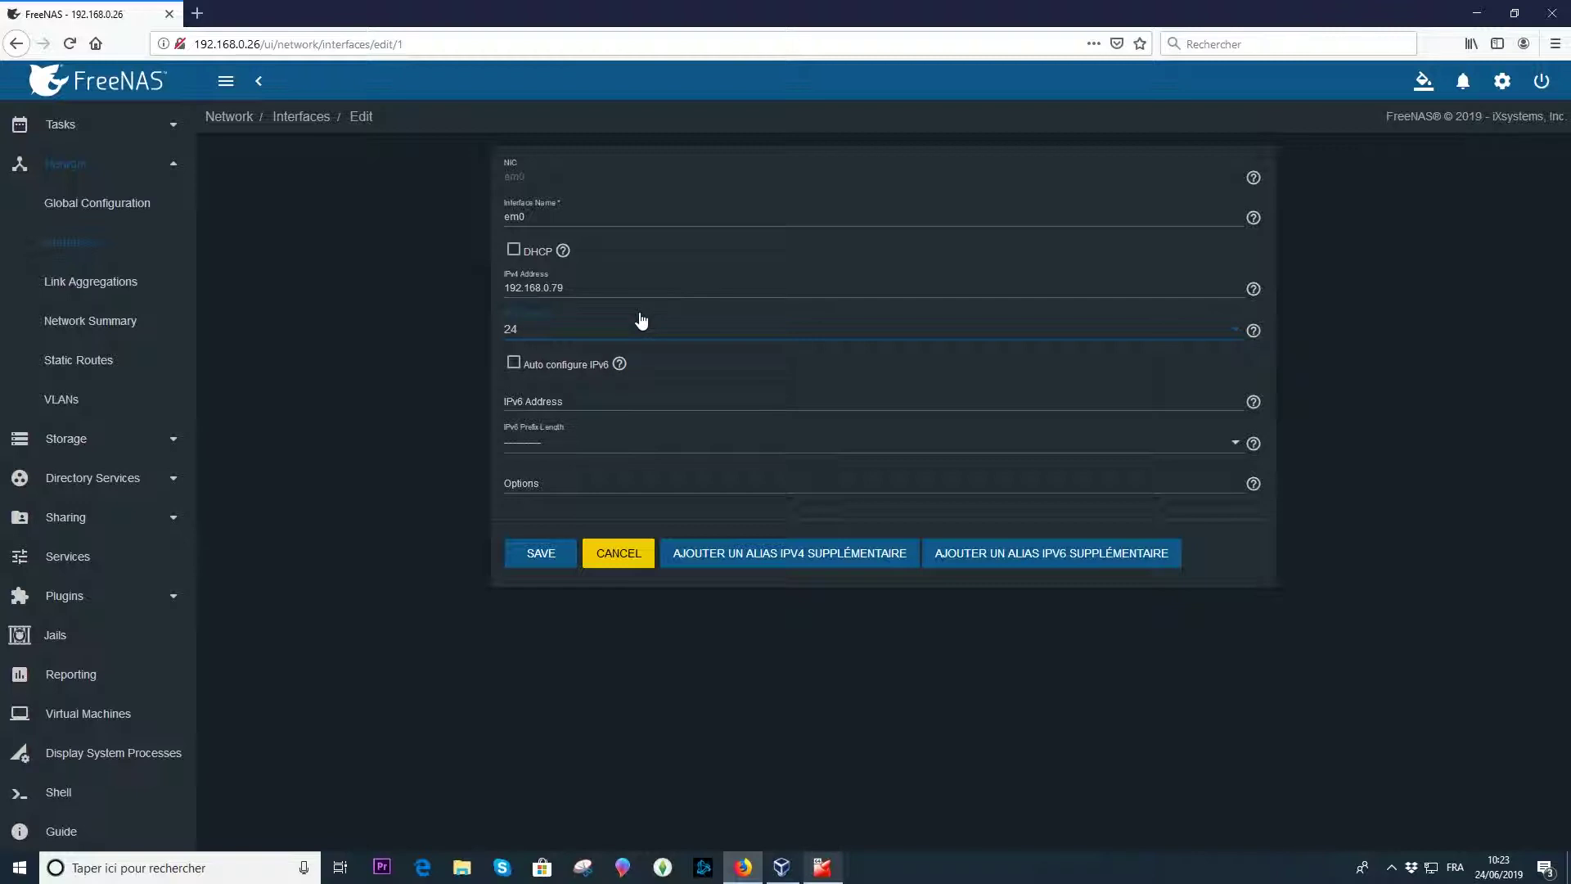
left_click(545, 554)
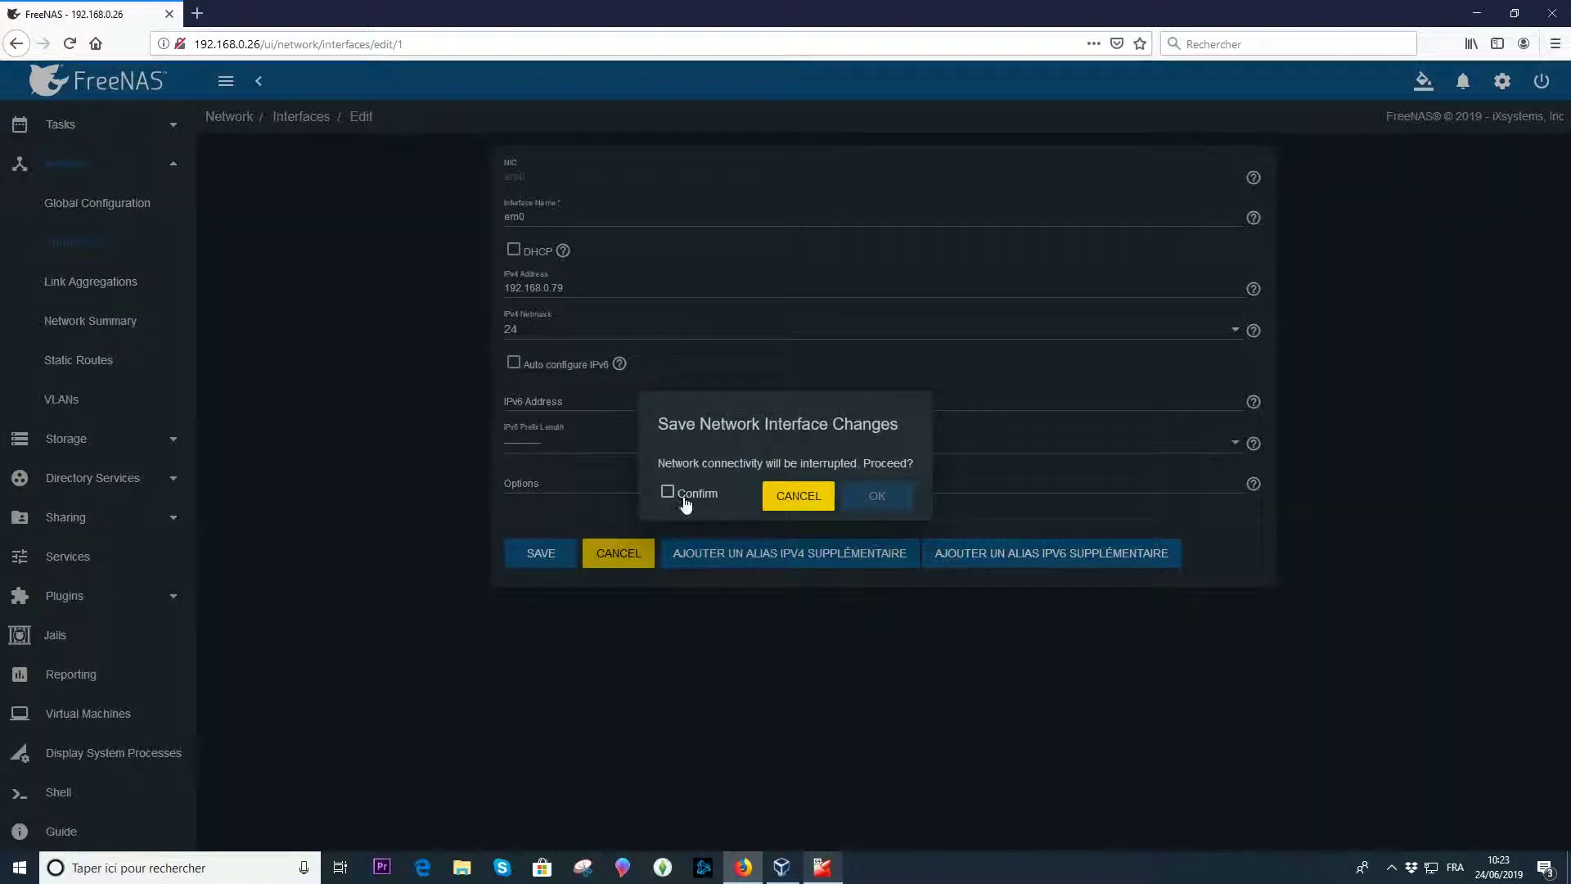
left_click(685, 495)
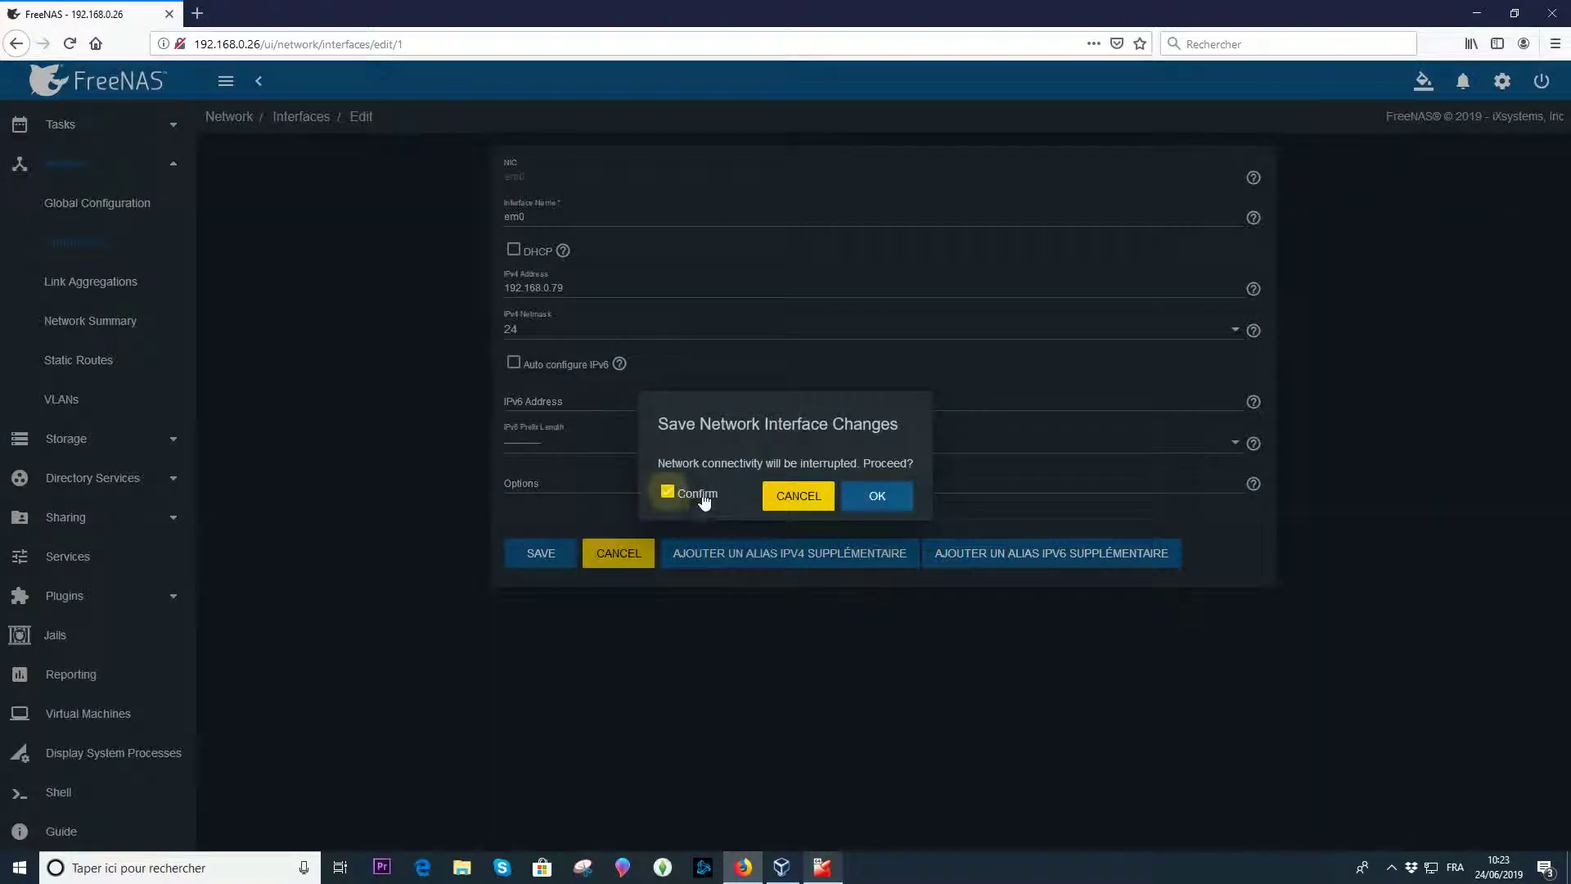
left_click(874, 499)
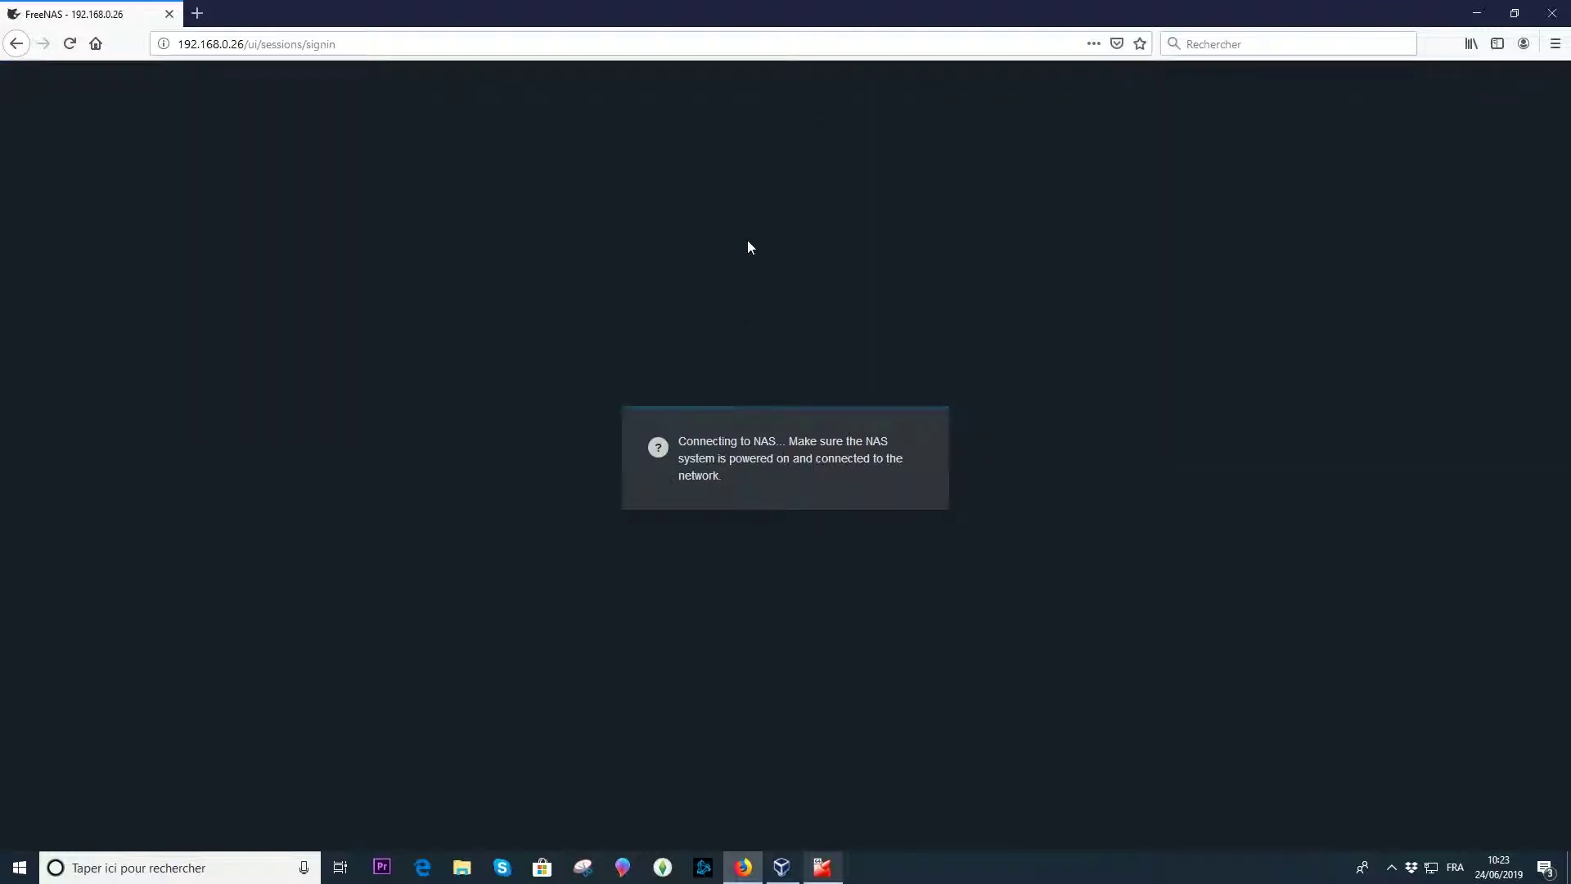
Check the web interface address on the FreeNAS console in the VirtualBox window and return to the Firefox window.
mouse_move(664, 32)
left_mouse_down()
mouse_move(808, 855)
mouse_move(719, 166)
mouse_move(677, 42)
left_mouse_up()
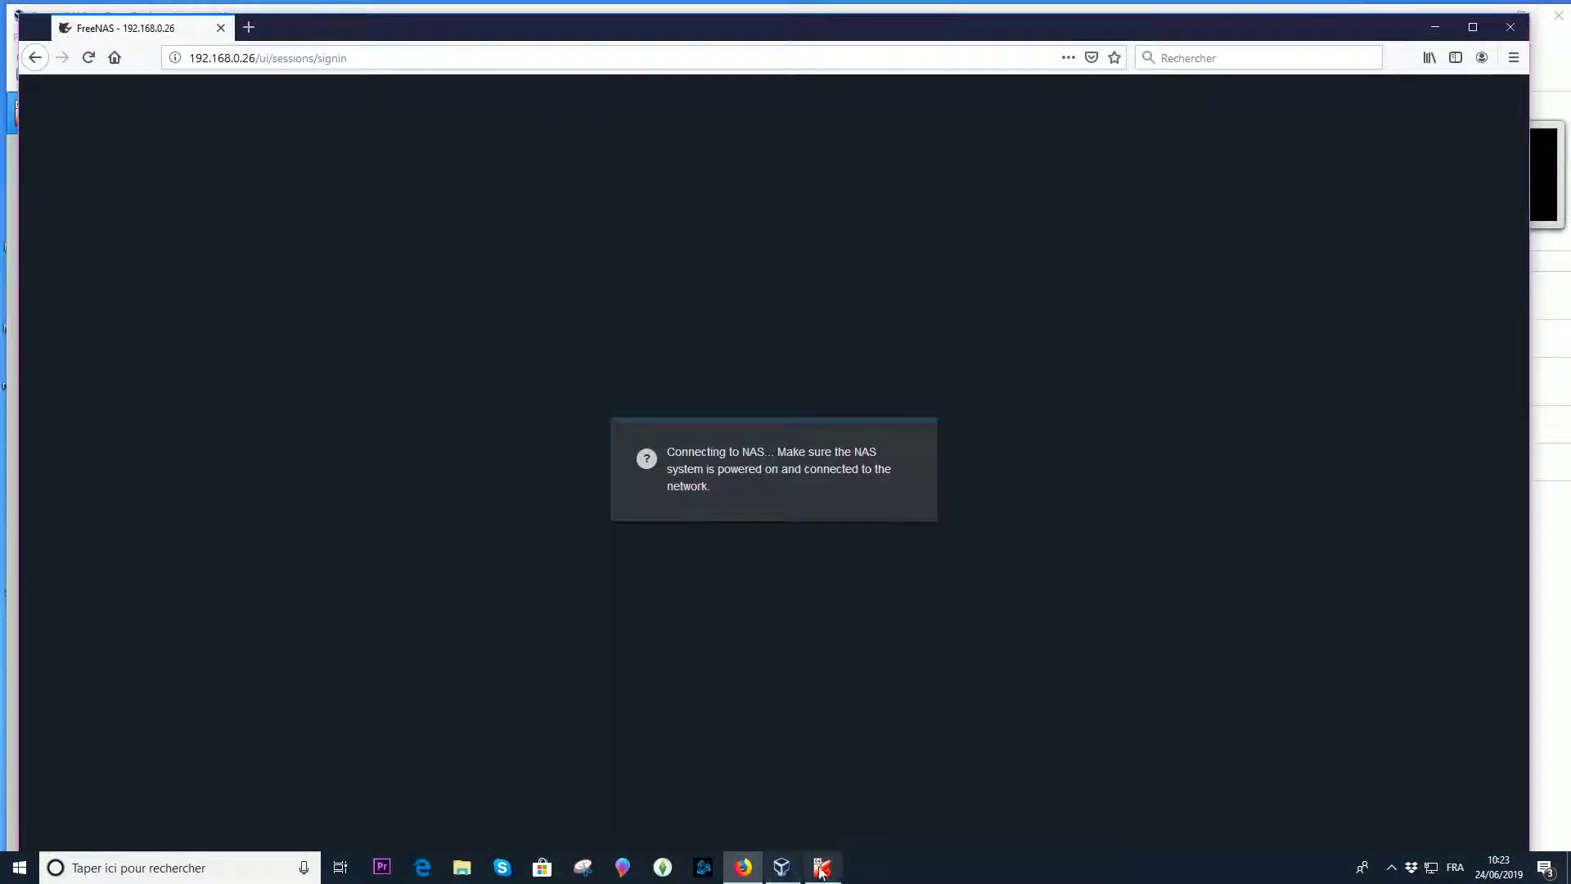
left_click(822, 869)
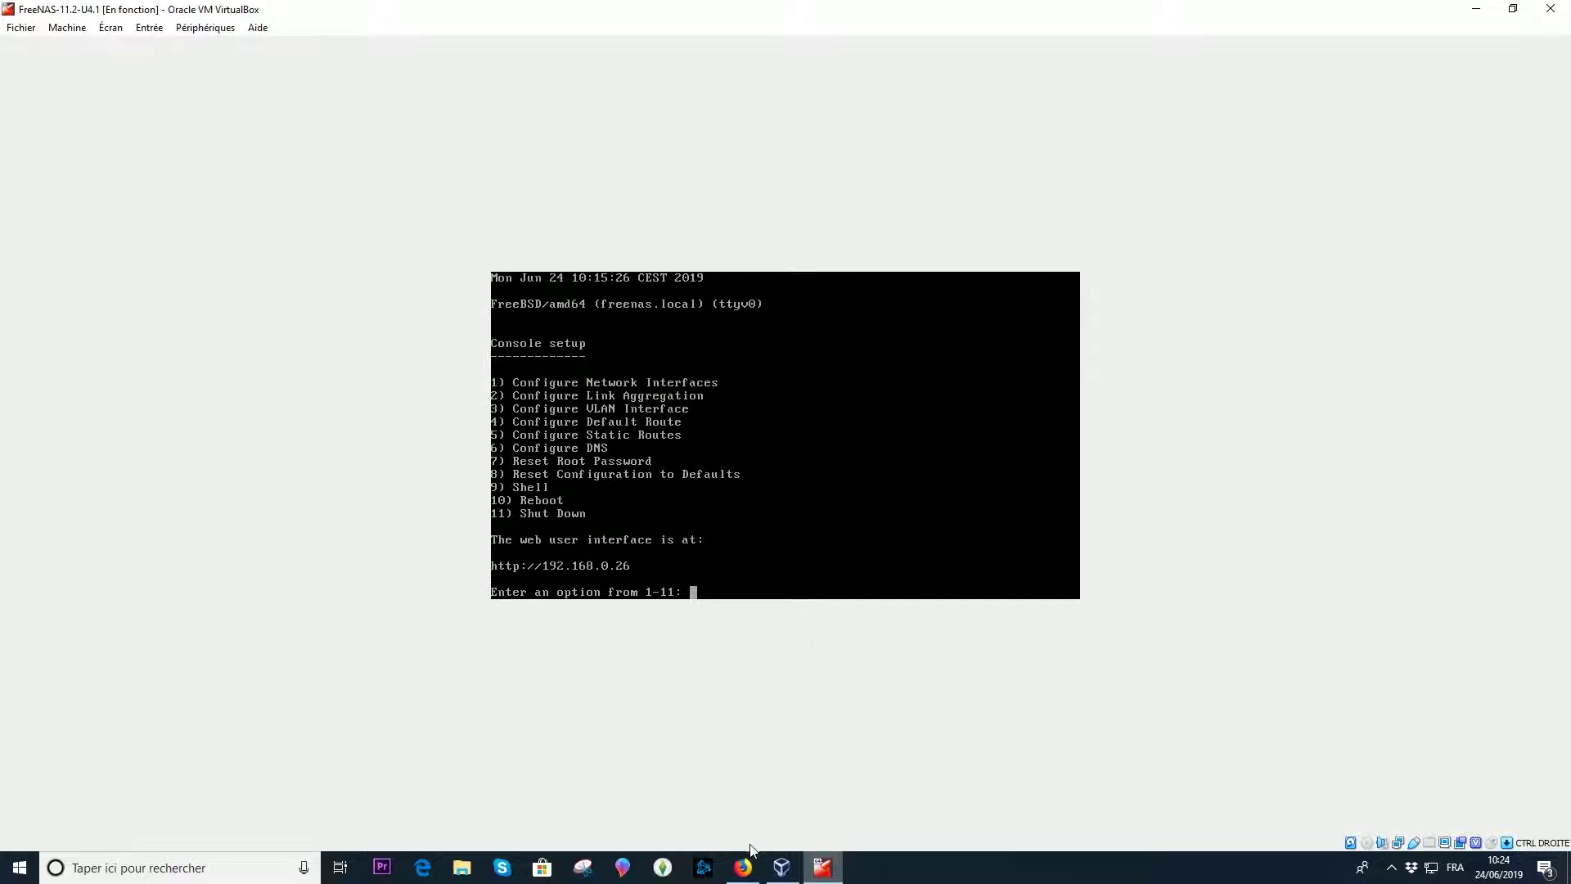
left_click(743, 867)
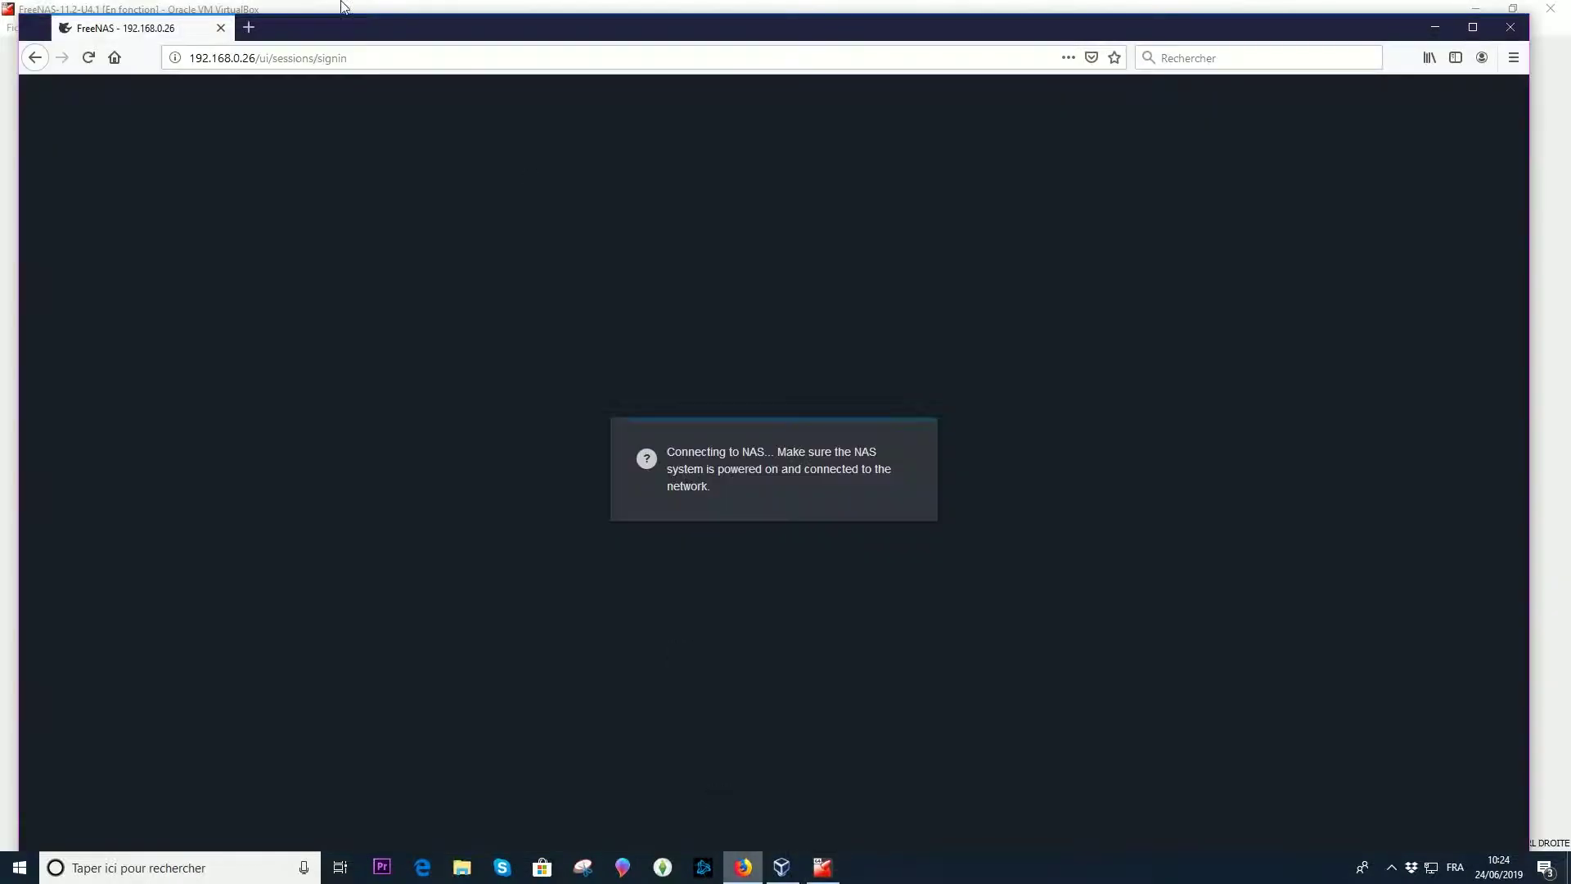
Reconnect to the web interface at 192.168.0.79 and log in as root.
double_click(438, 31)
left_click_drag(231, 46, 489, 51)
type("79")
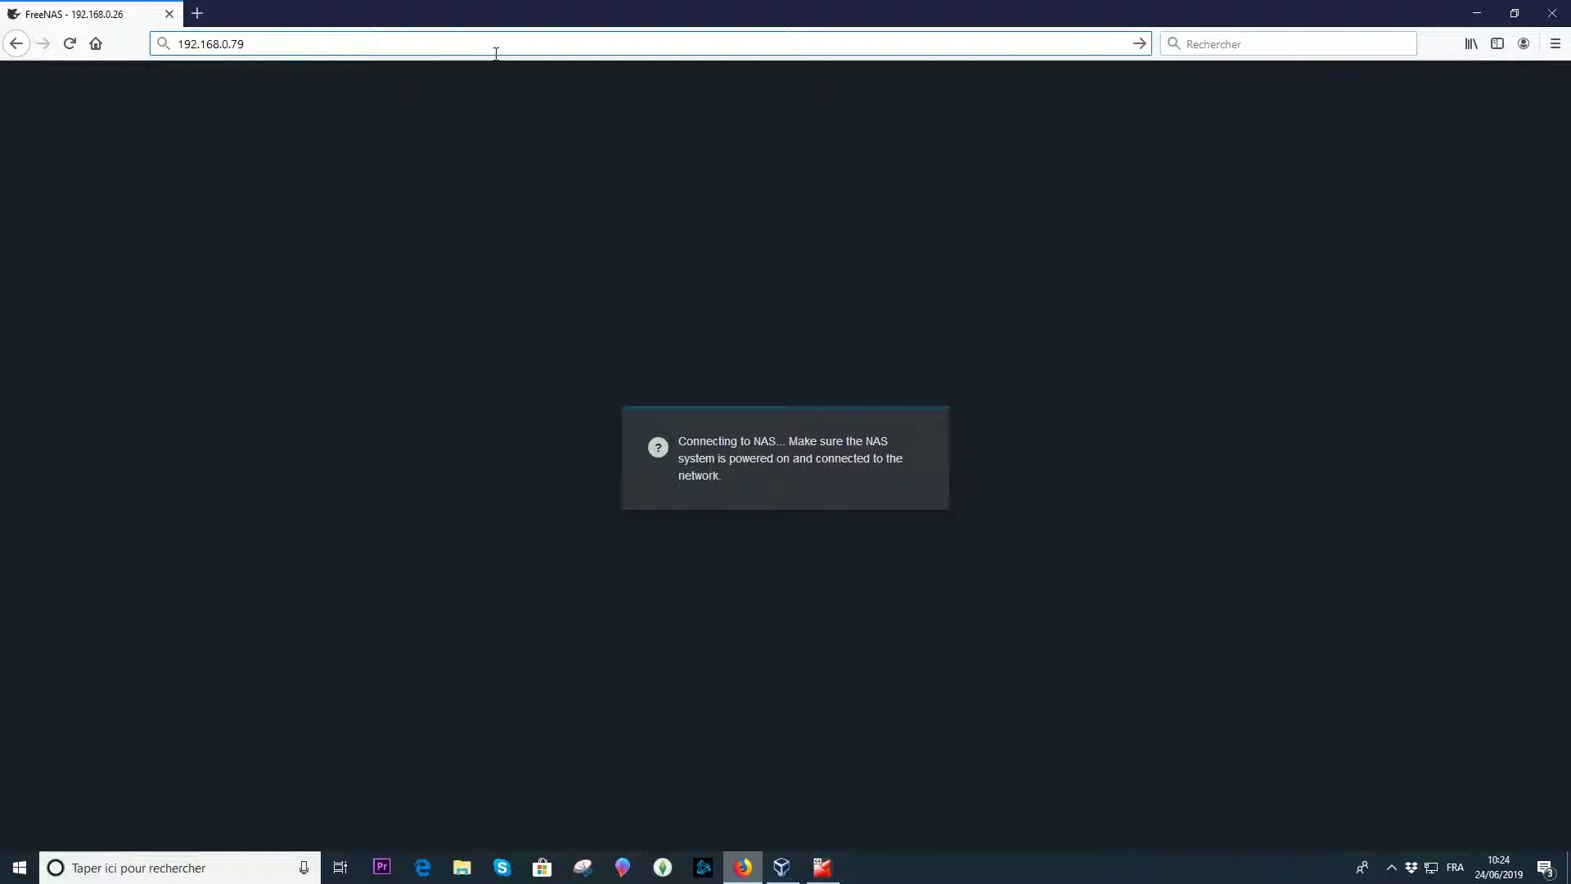
key("Return")
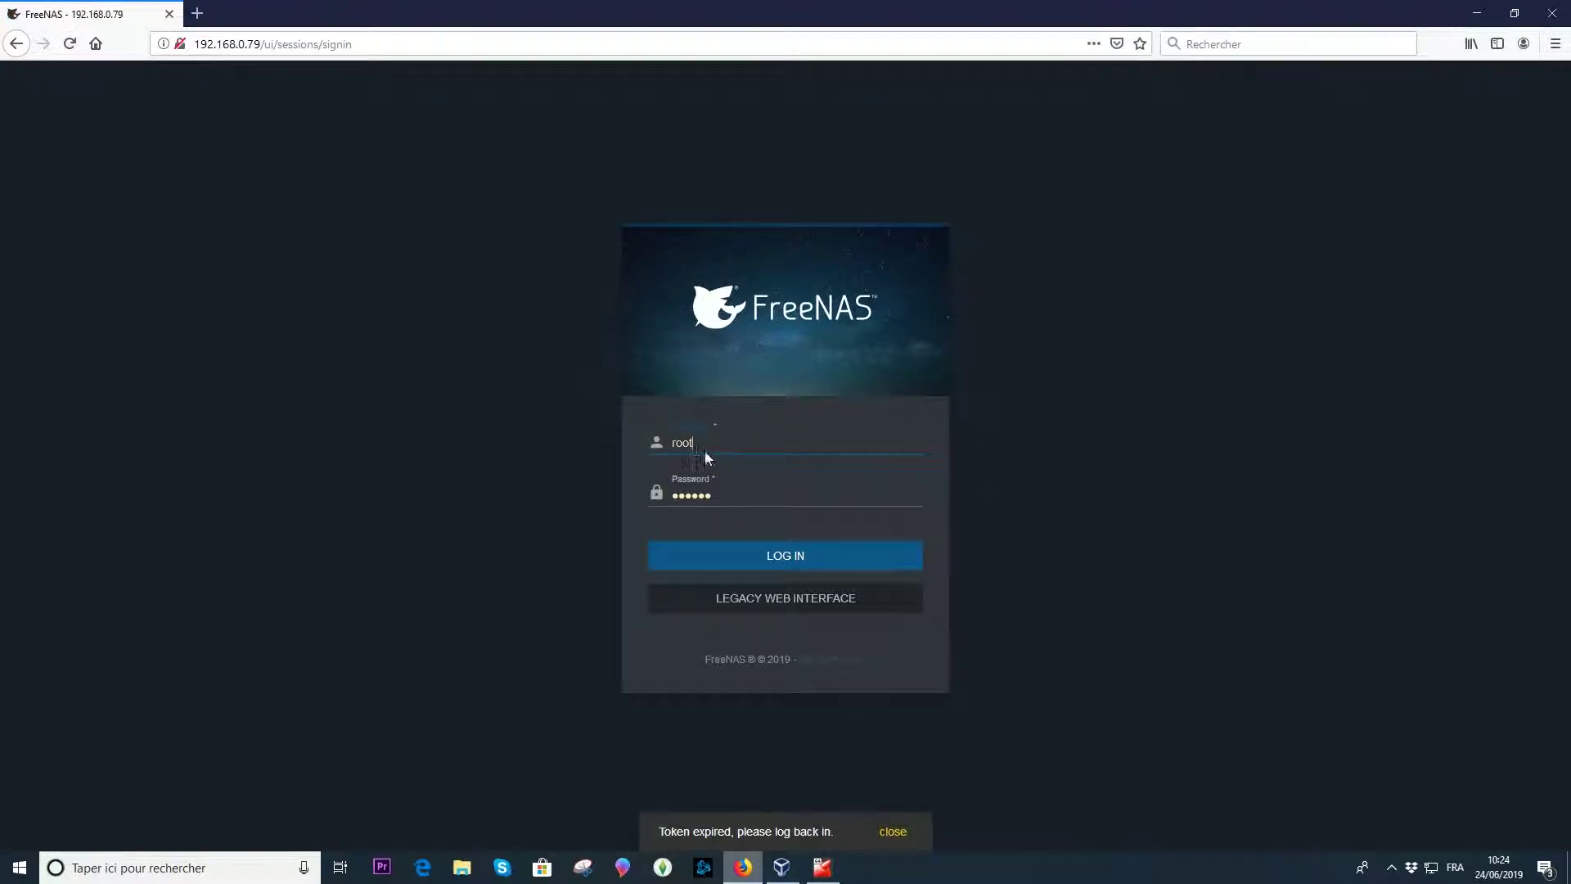
left_click(782, 556)
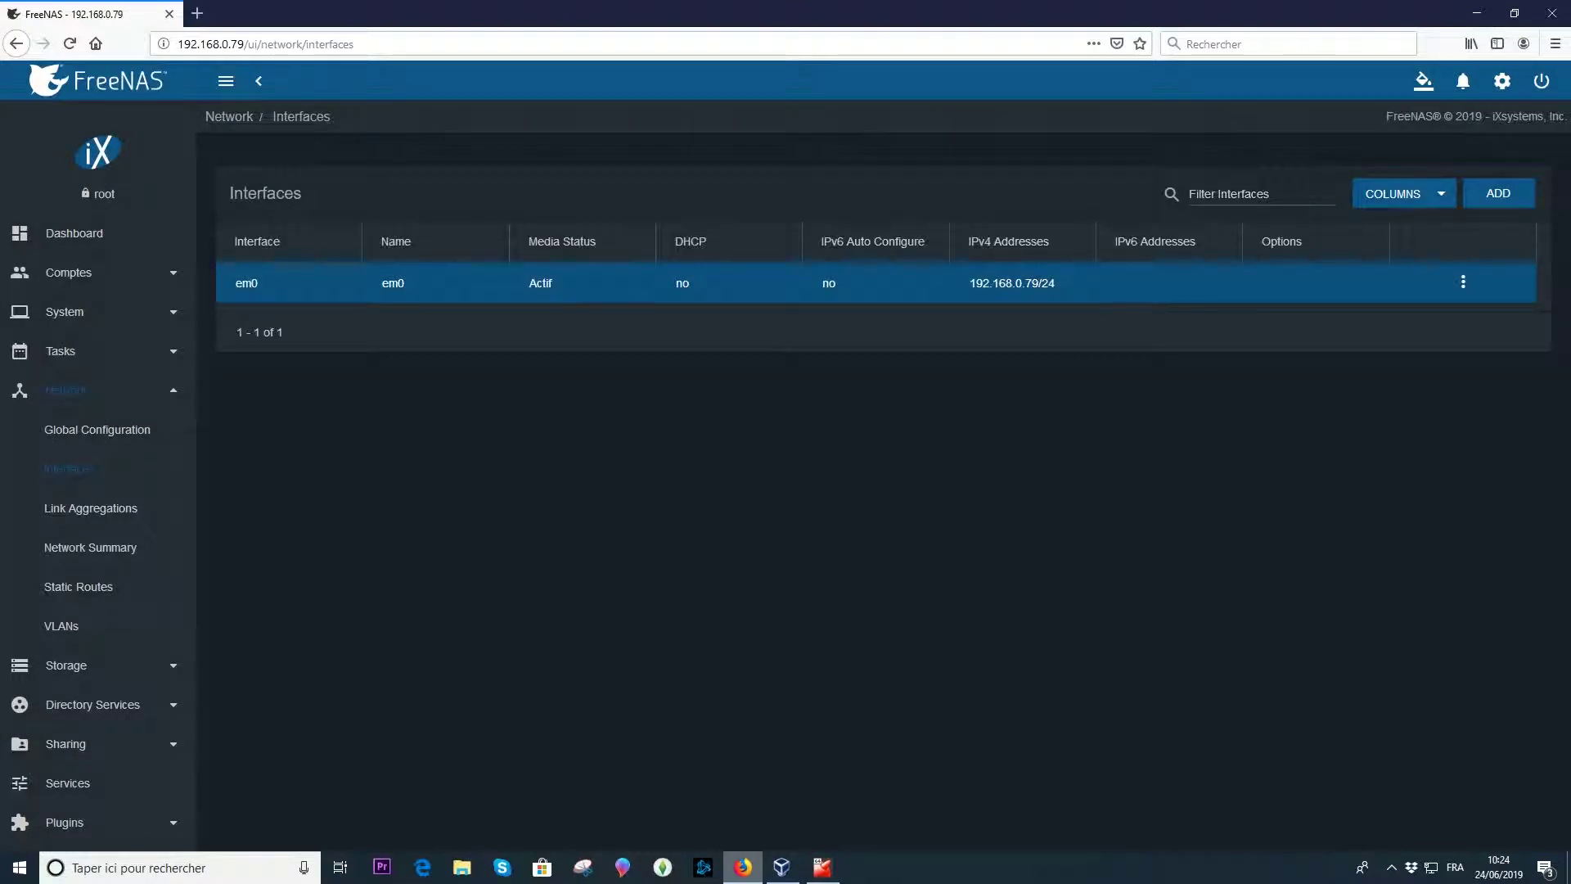
Check the em0 interface's IPv4 address and review the system information on the dashboard.
left_click_drag(969, 286, 1062, 292)
left_click(852, 440)
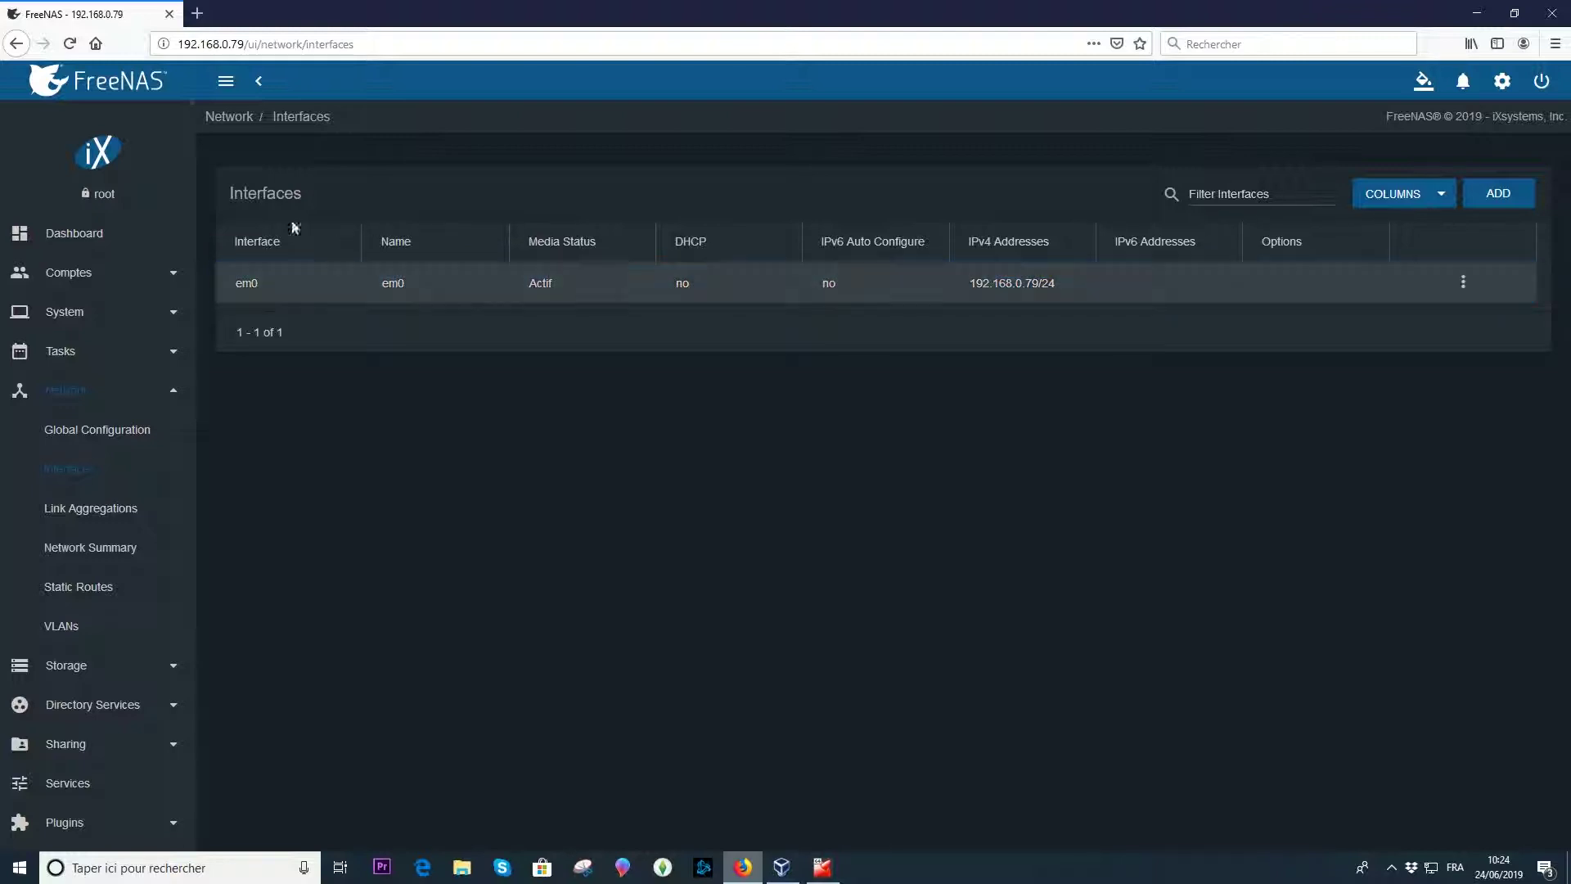
left_click(84, 240)
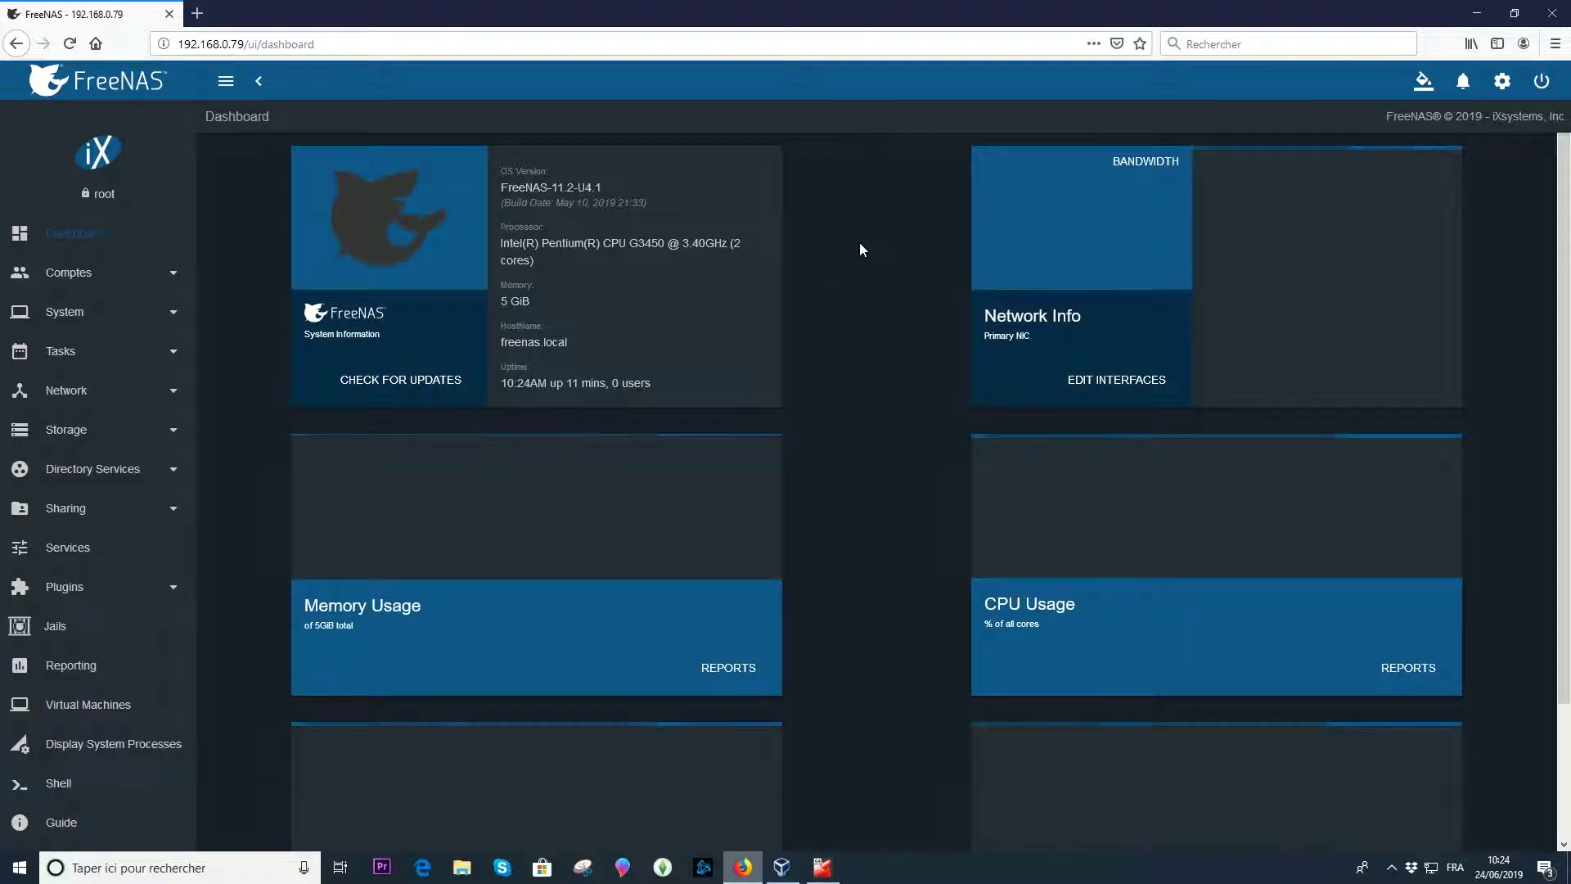
left_click_drag(495, 172, 552, 299)
left_click(506, 297)
left_click(924, 343)
left_click_drag(500, 383, 666, 393)
left_click(865, 341)
double_click(642, 385)
triple_click(911, 326)
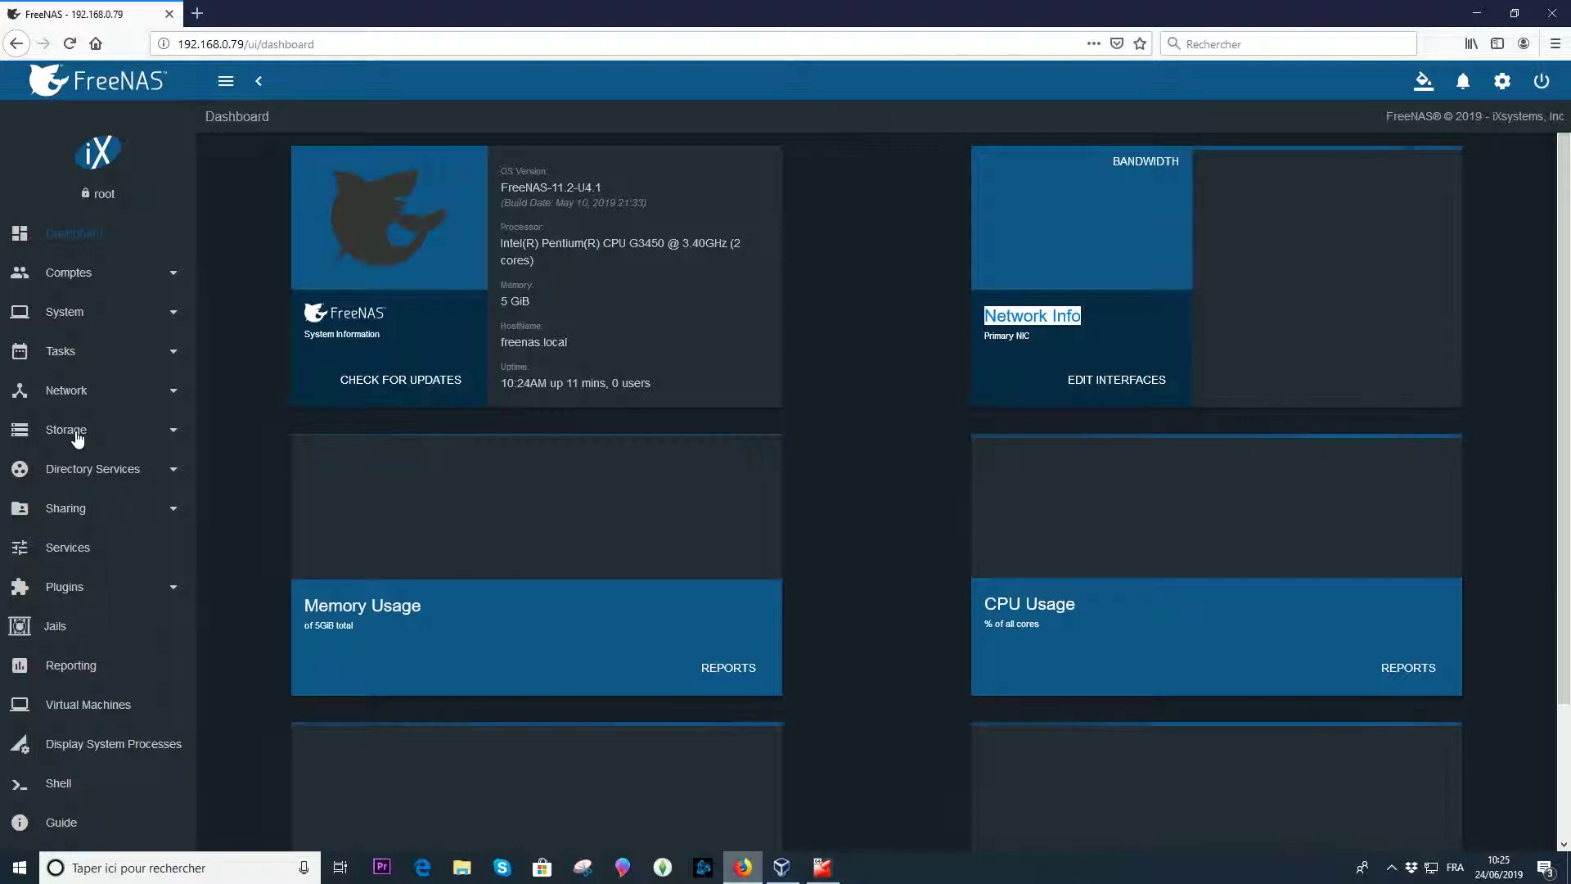
Start creating a new storage pool and name it DATA.
left_click(156, 434)
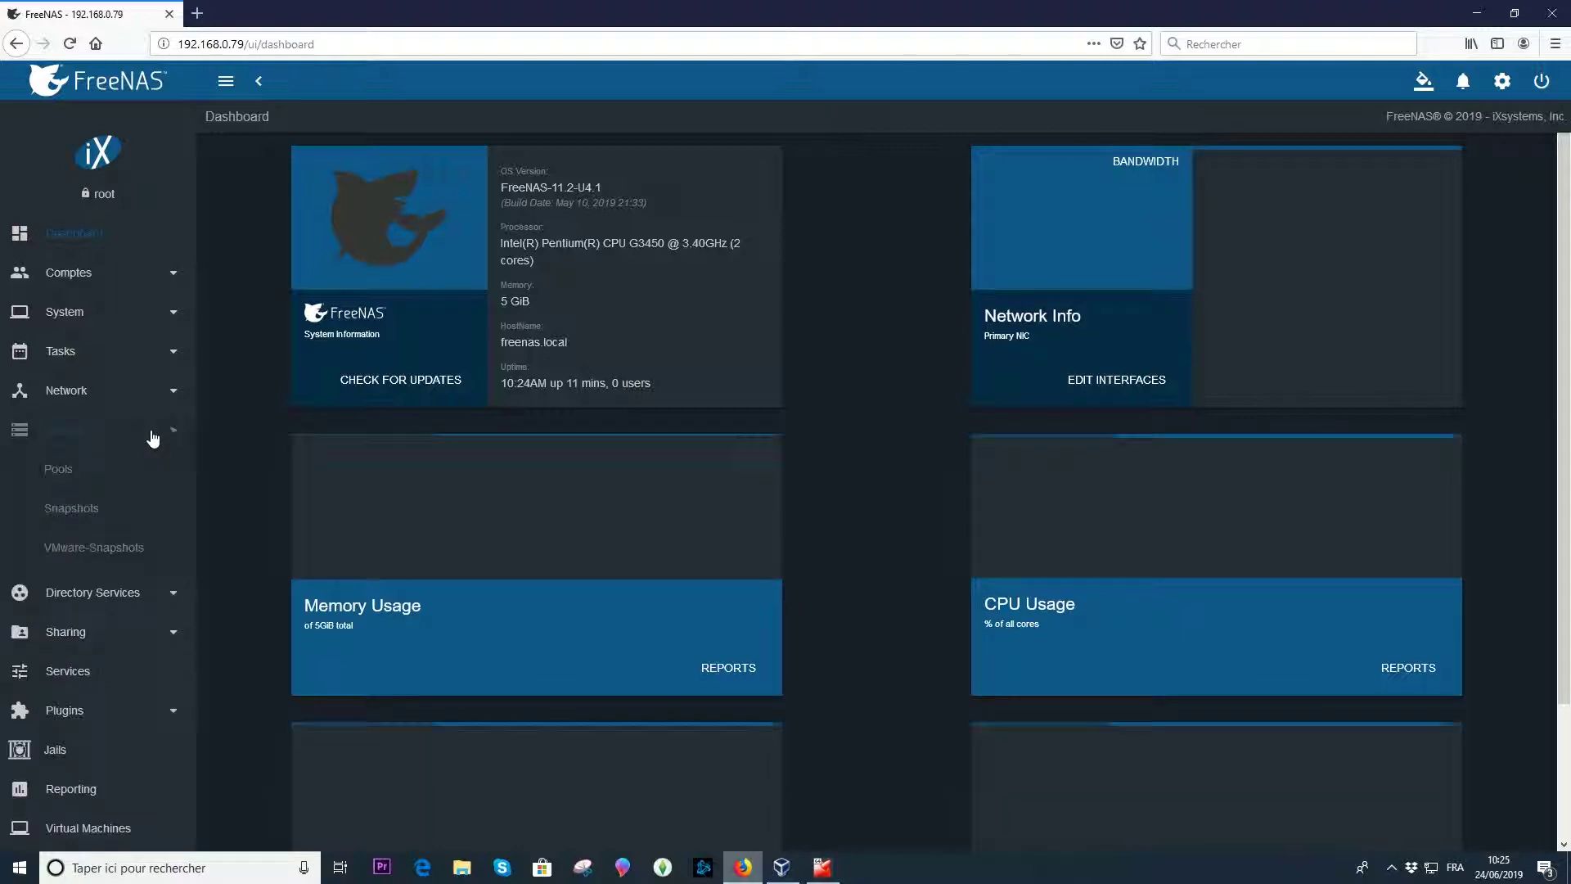
left_click(57, 471)
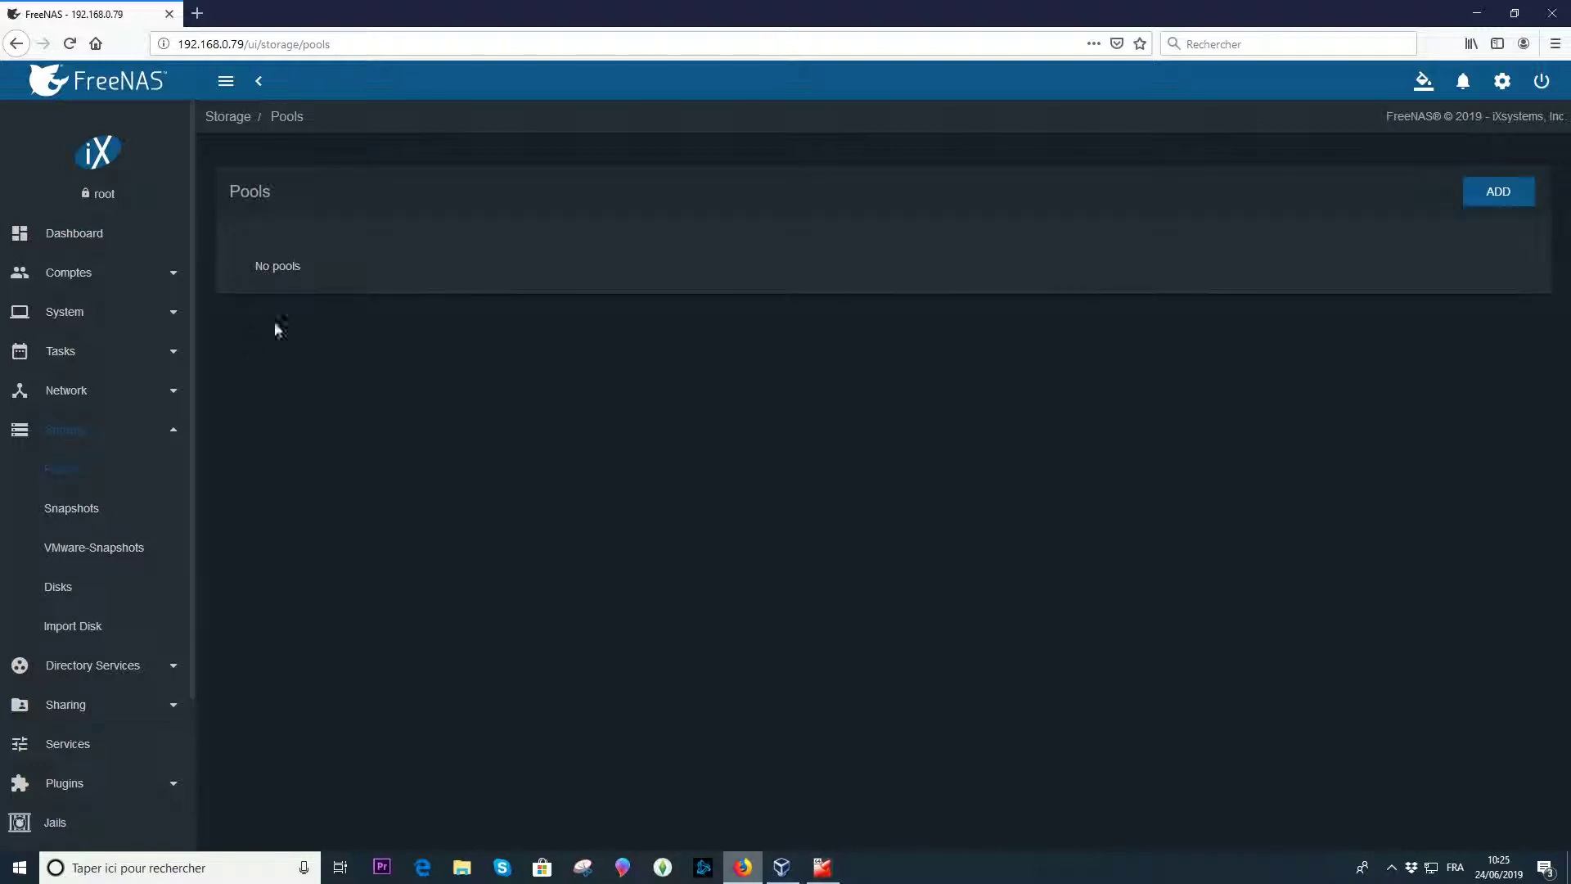
left_click(1491, 198)
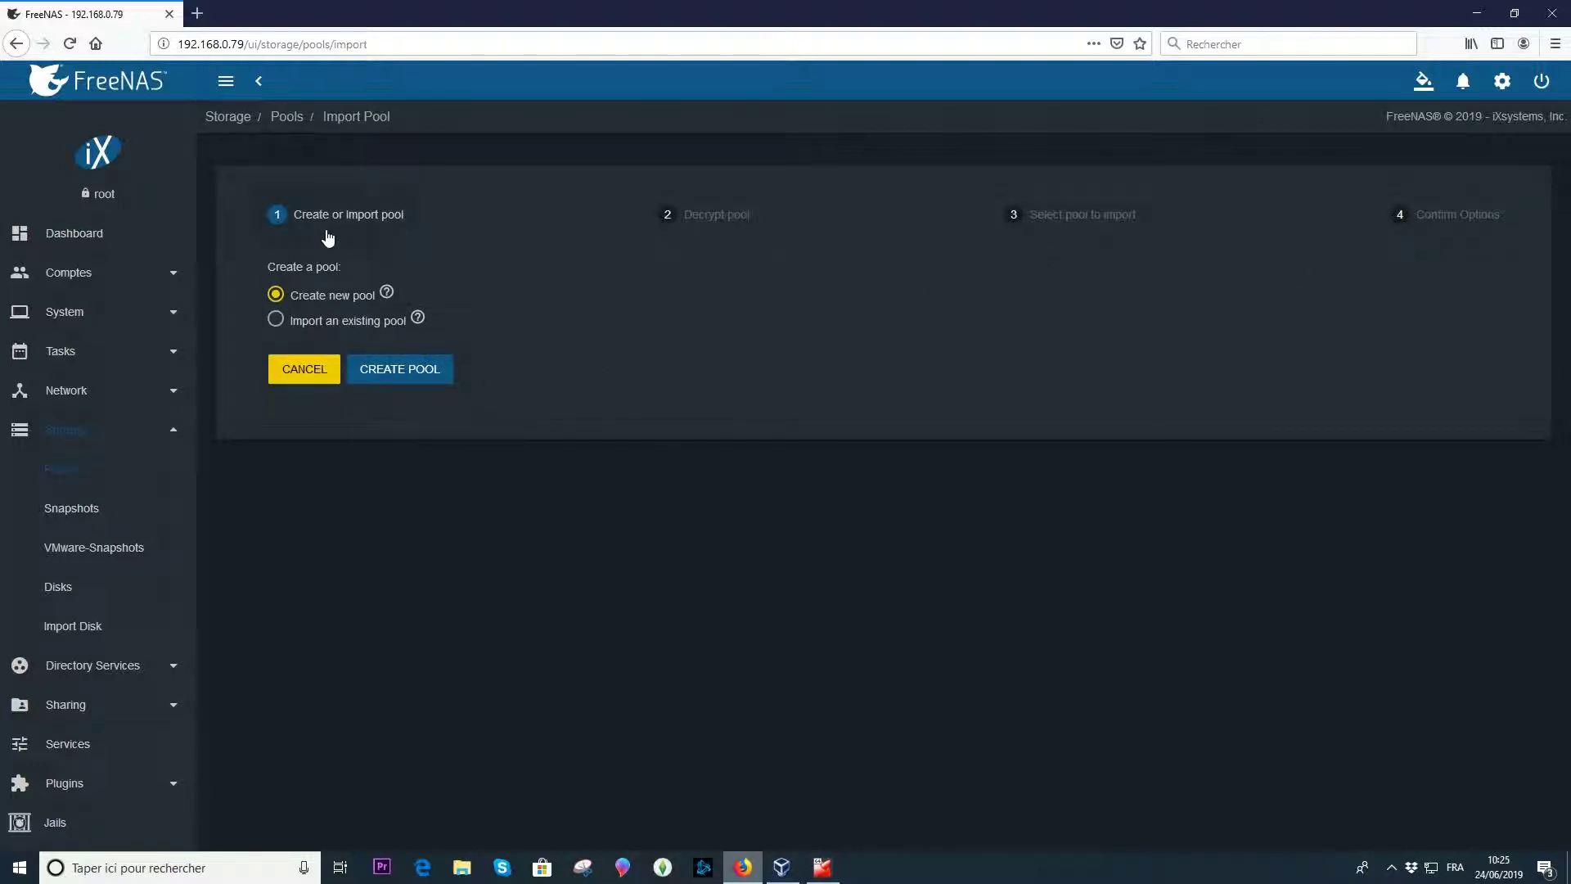
left_click(401, 370)
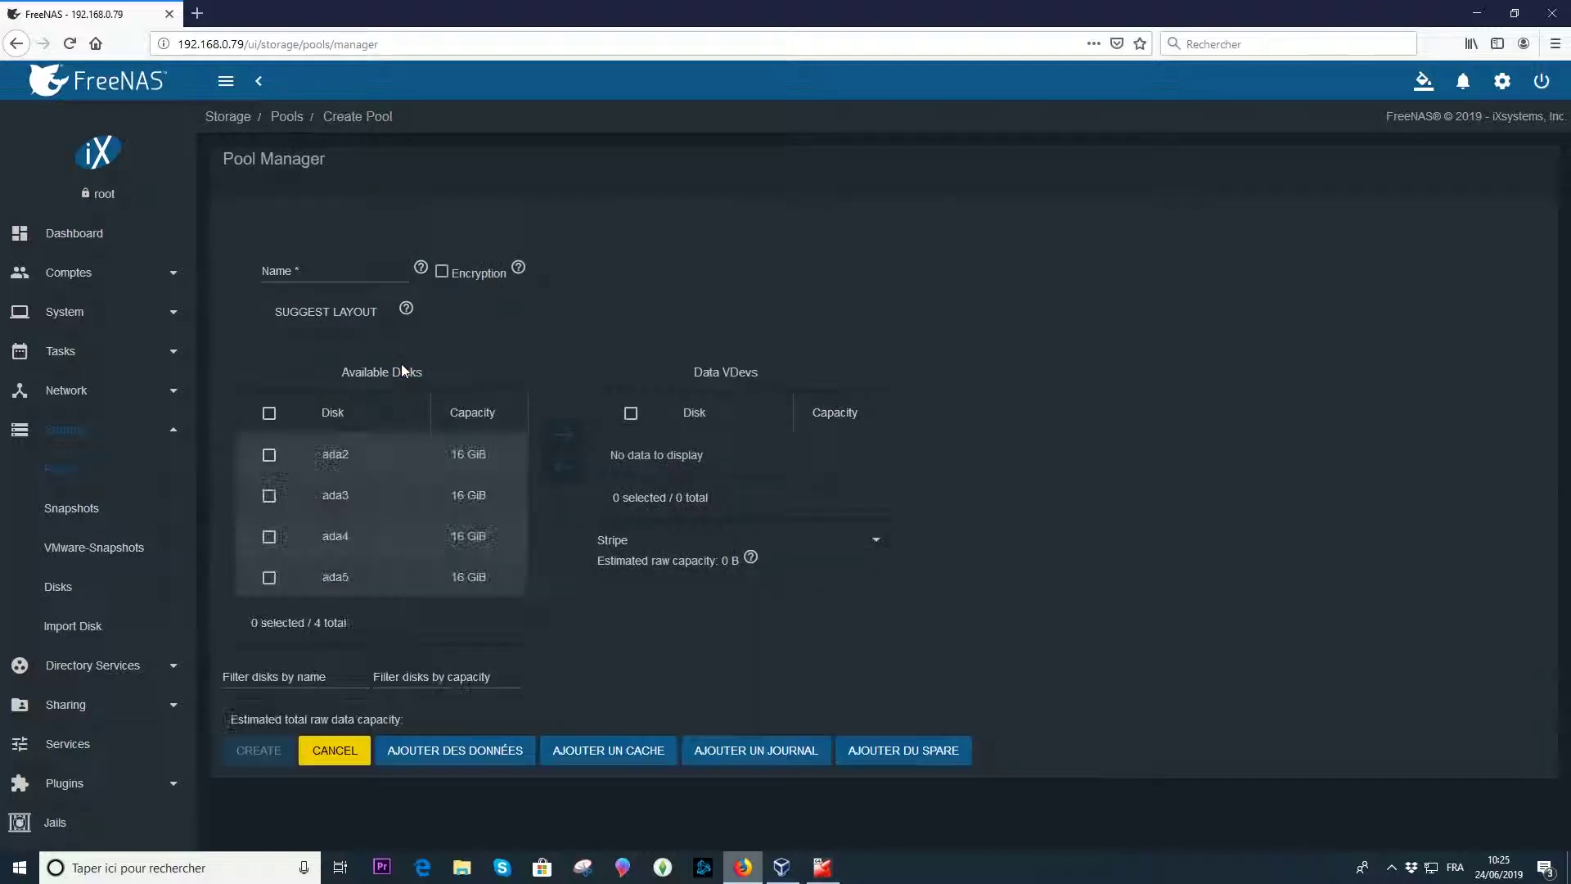
left_click(301, 267)
mouse_move(421, 267)
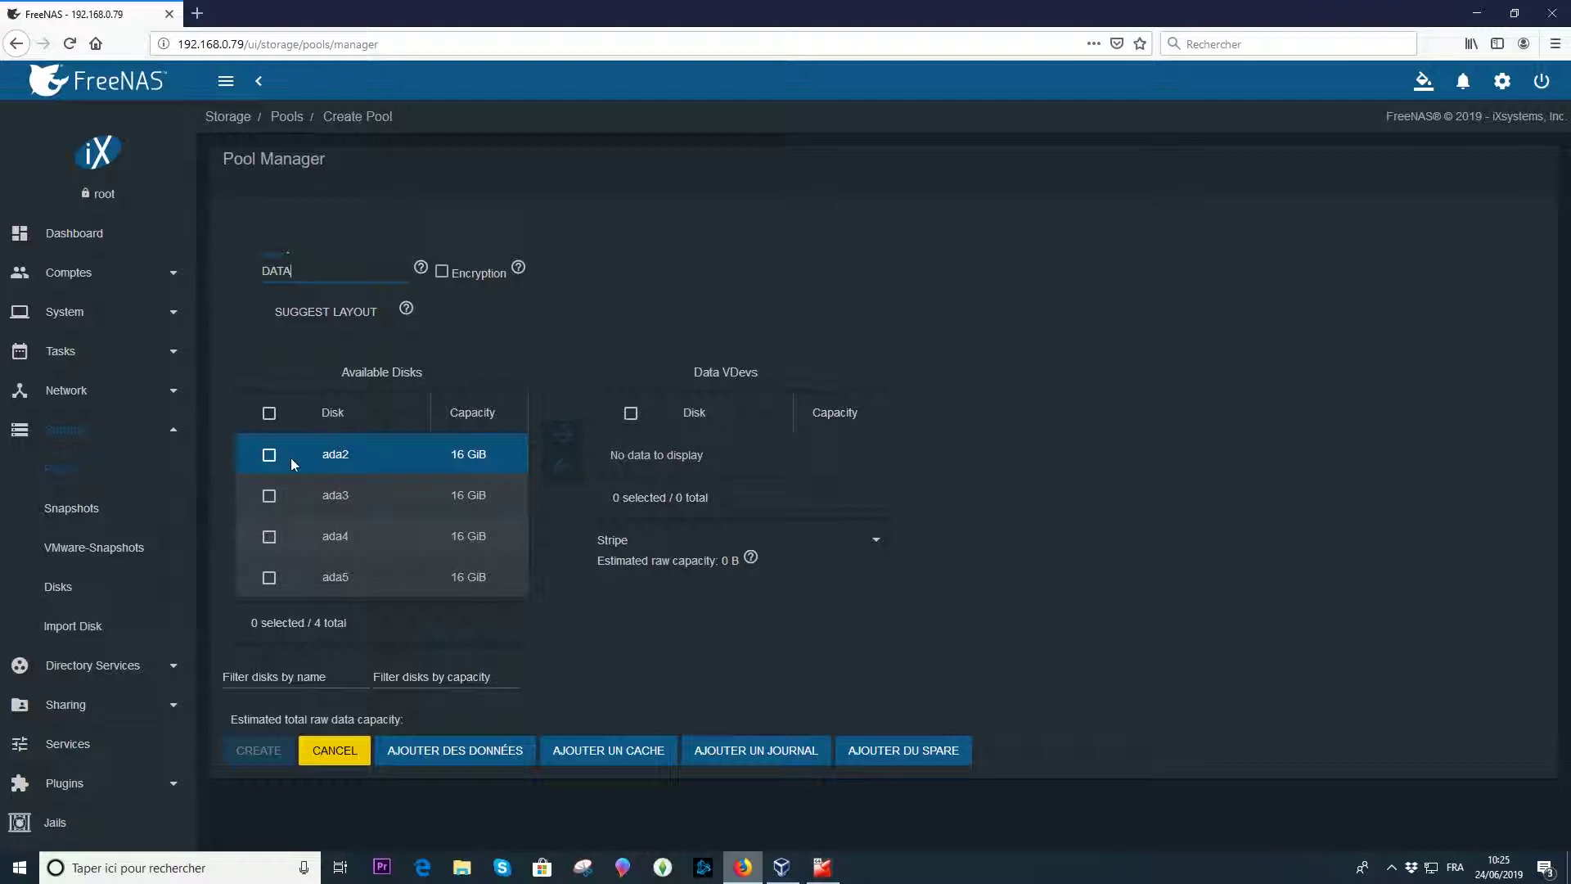
Add the disks ada2, ada3, ada4 and ada5 to the pool's data VDevs.
left_click(269, 455)
left_click(274, 498)
left_click(270, 538)
left_click(270, 577)
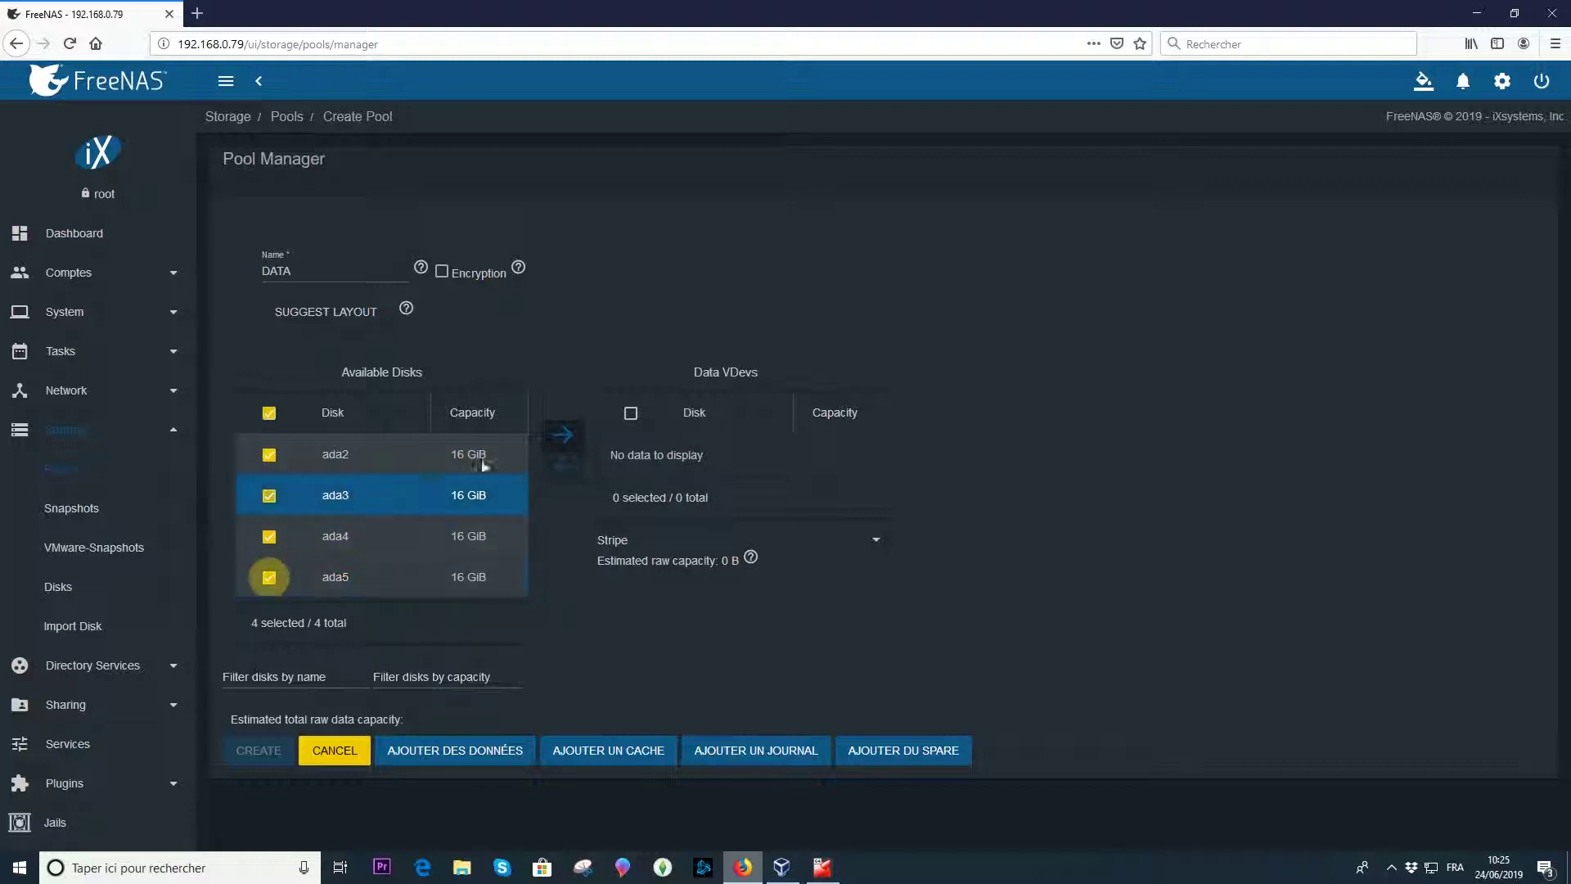
left_click(556, 436)
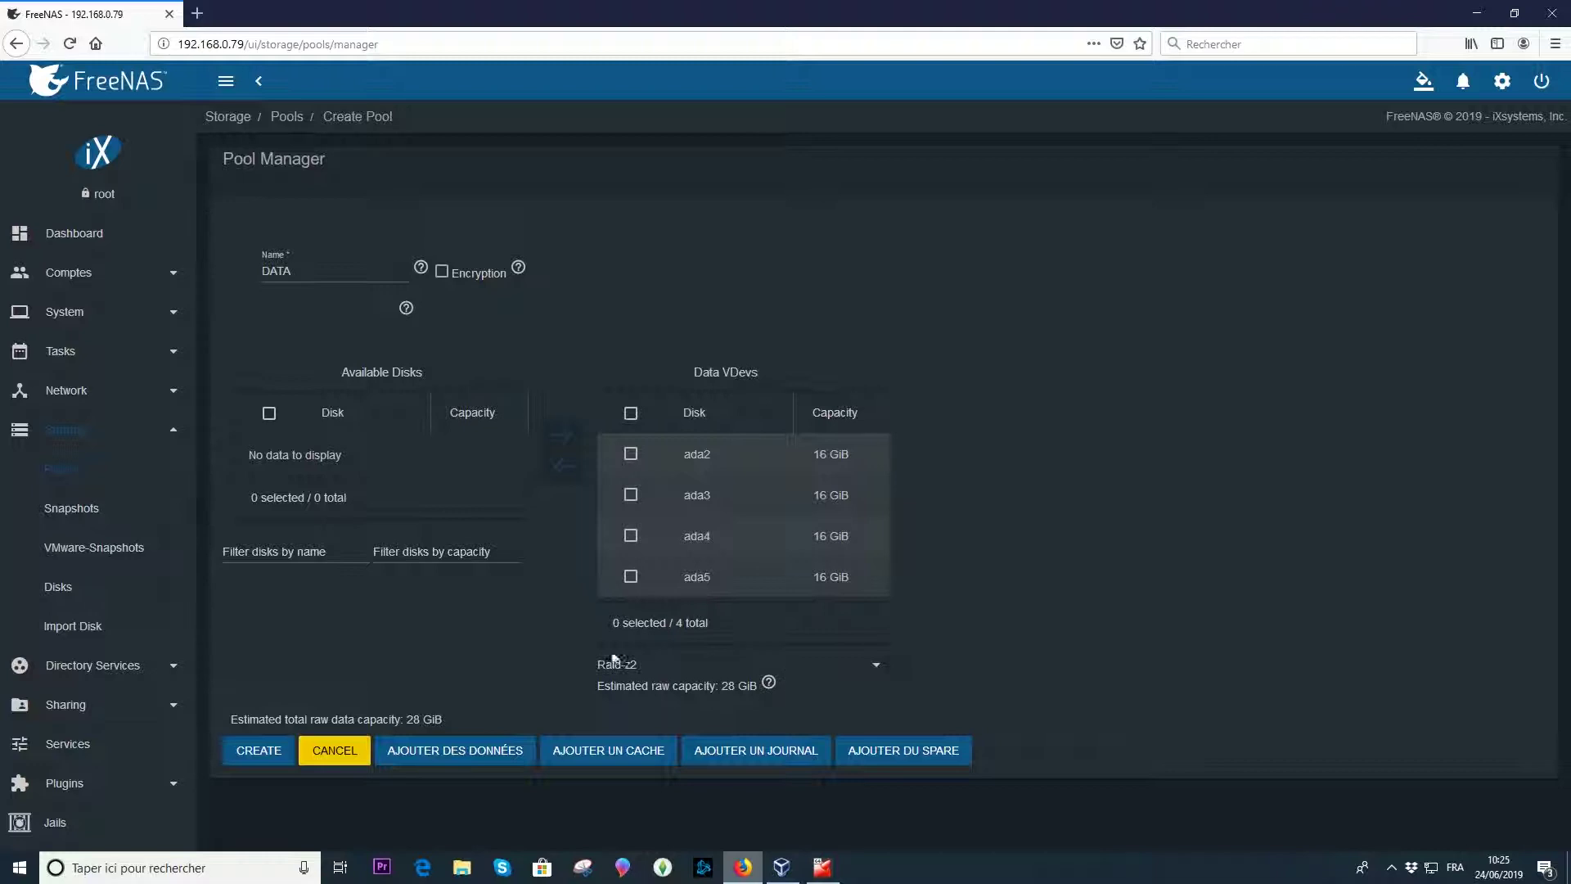
Try the Raid-z2, Raid-z, Mirror and Stripe layouts for the data VDev to compare their estimated raw capacities.
left_click(878, 676)
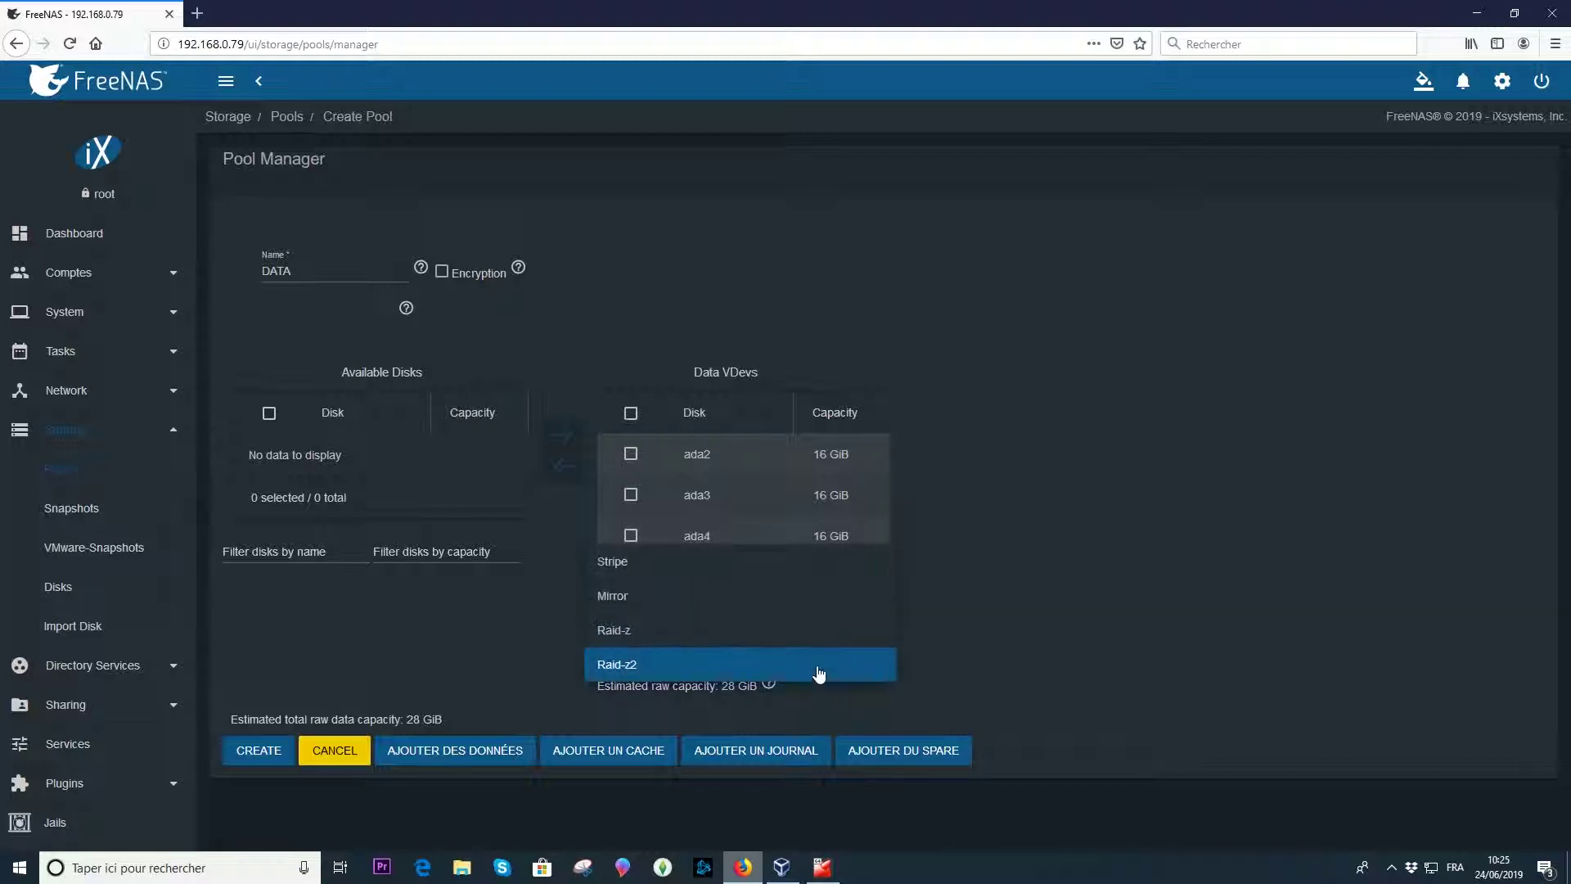
left_click(649, 669)
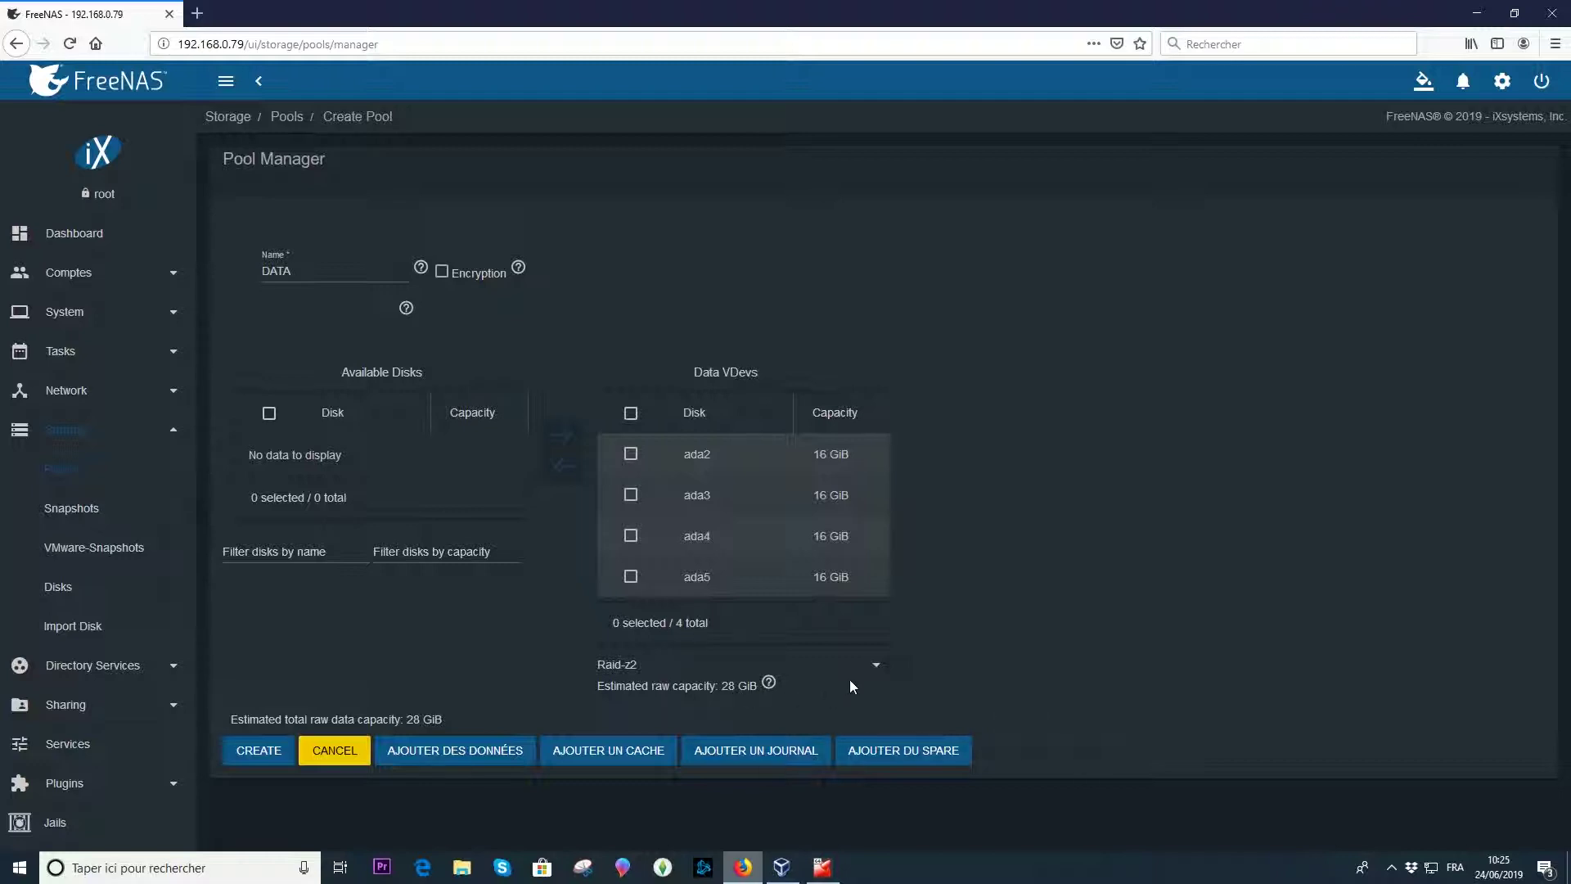
left_click_drag(724, 686, 749, 685)
left_click(866, 675)
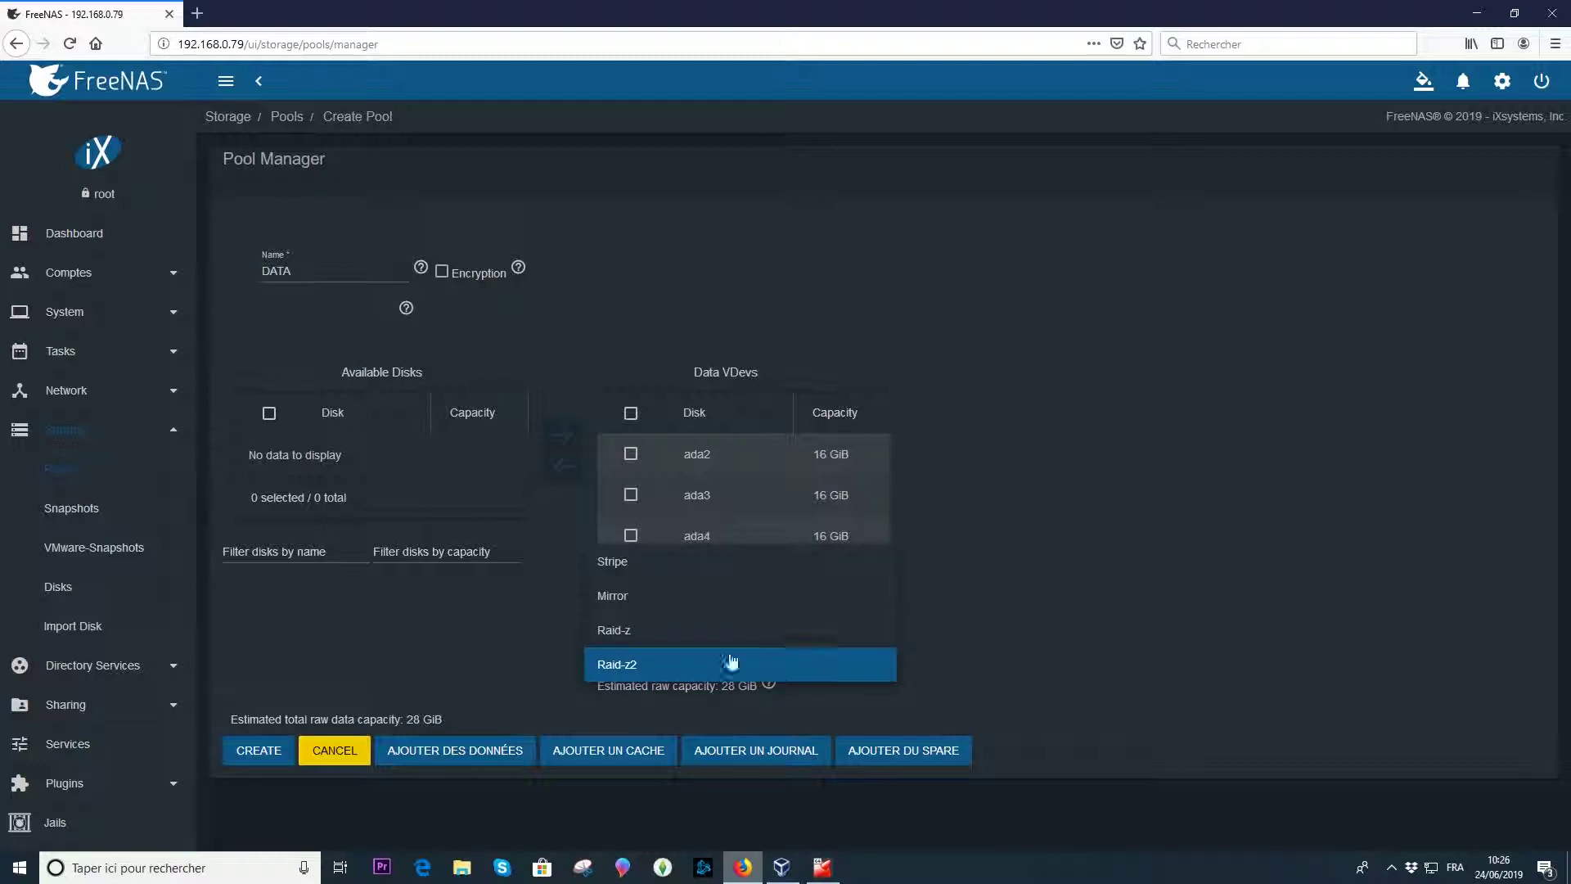
left_click(702, 645)
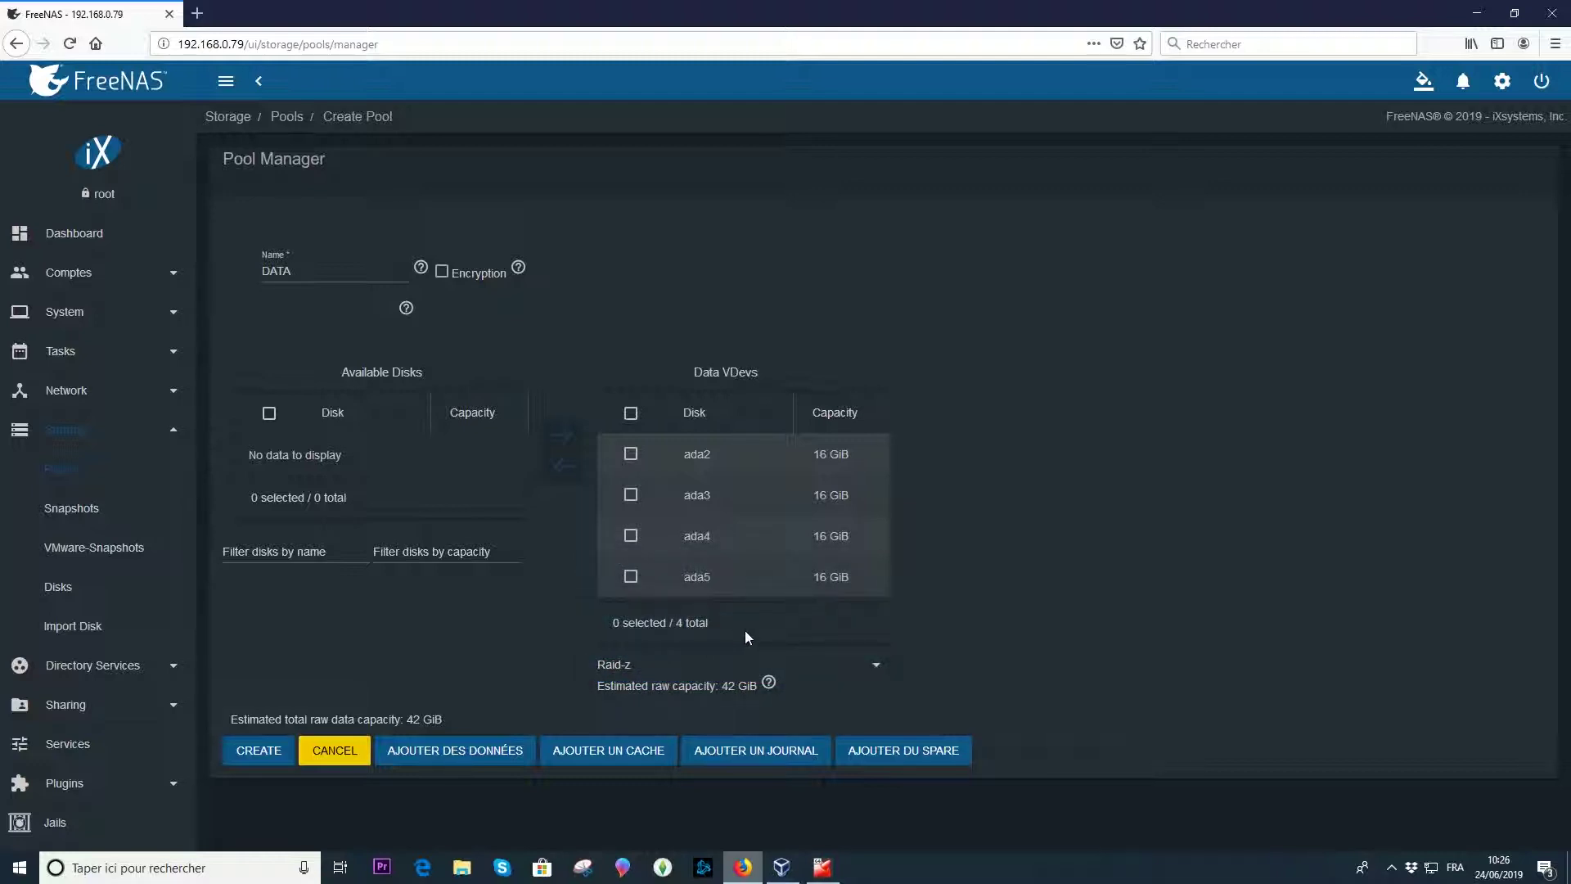
left_click(719, 666)
left_click(686, 631)
left_click(643, 668)
left_click(612, 634)
Set the data VDev layout to Raid-z and create the DATA pool, confirming the erasure of the added disks.
left_click(851, 672)
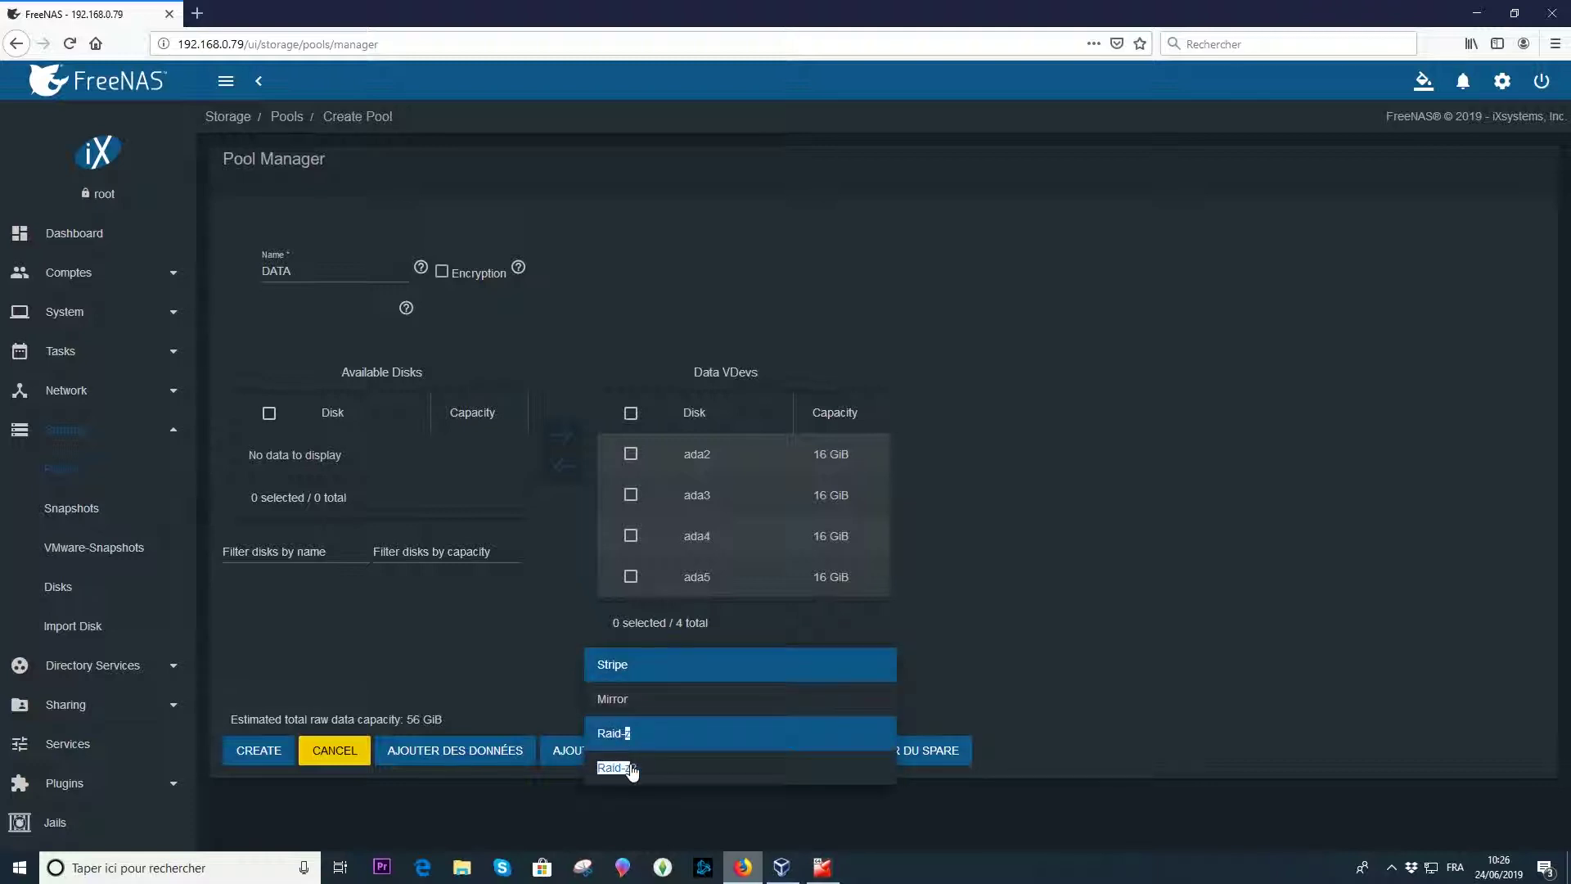
left_click(627, 736)
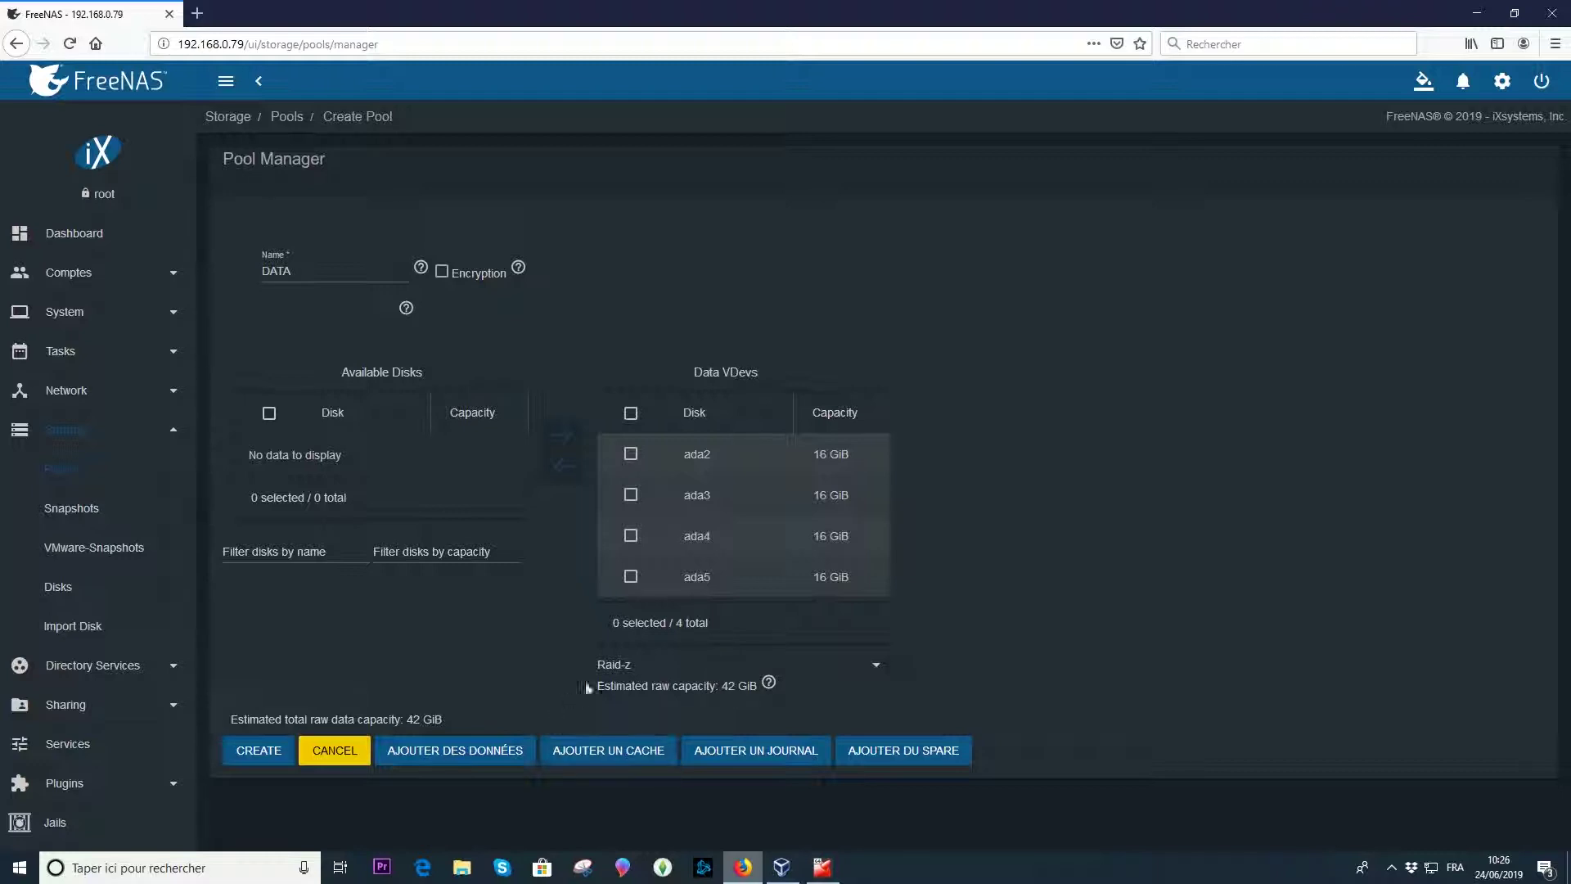
left_click(254, 757)
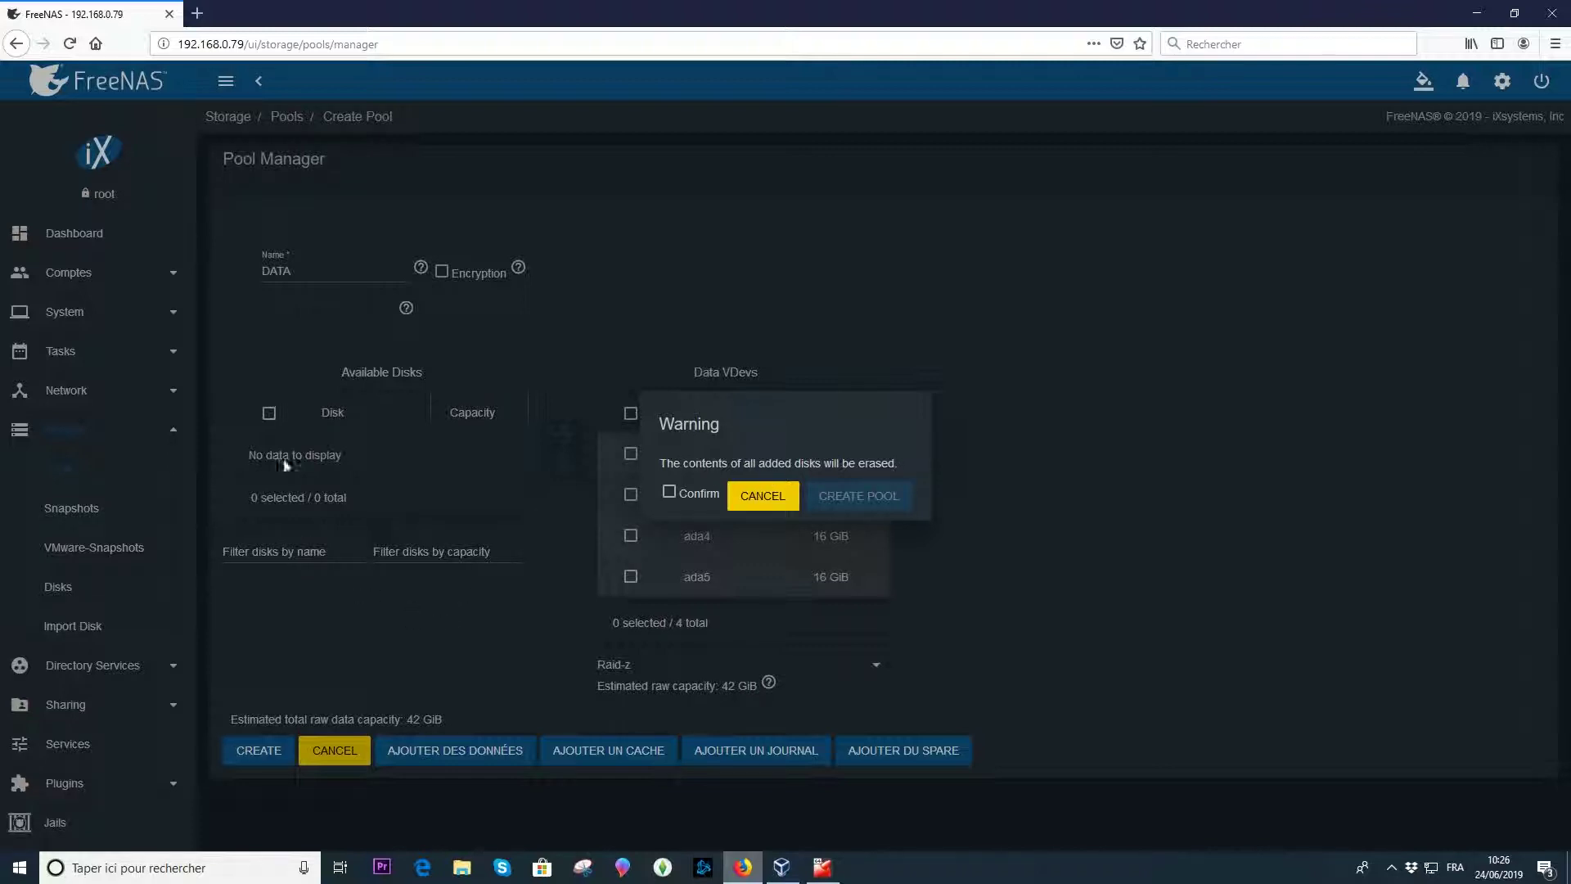
left_click(669, 494)
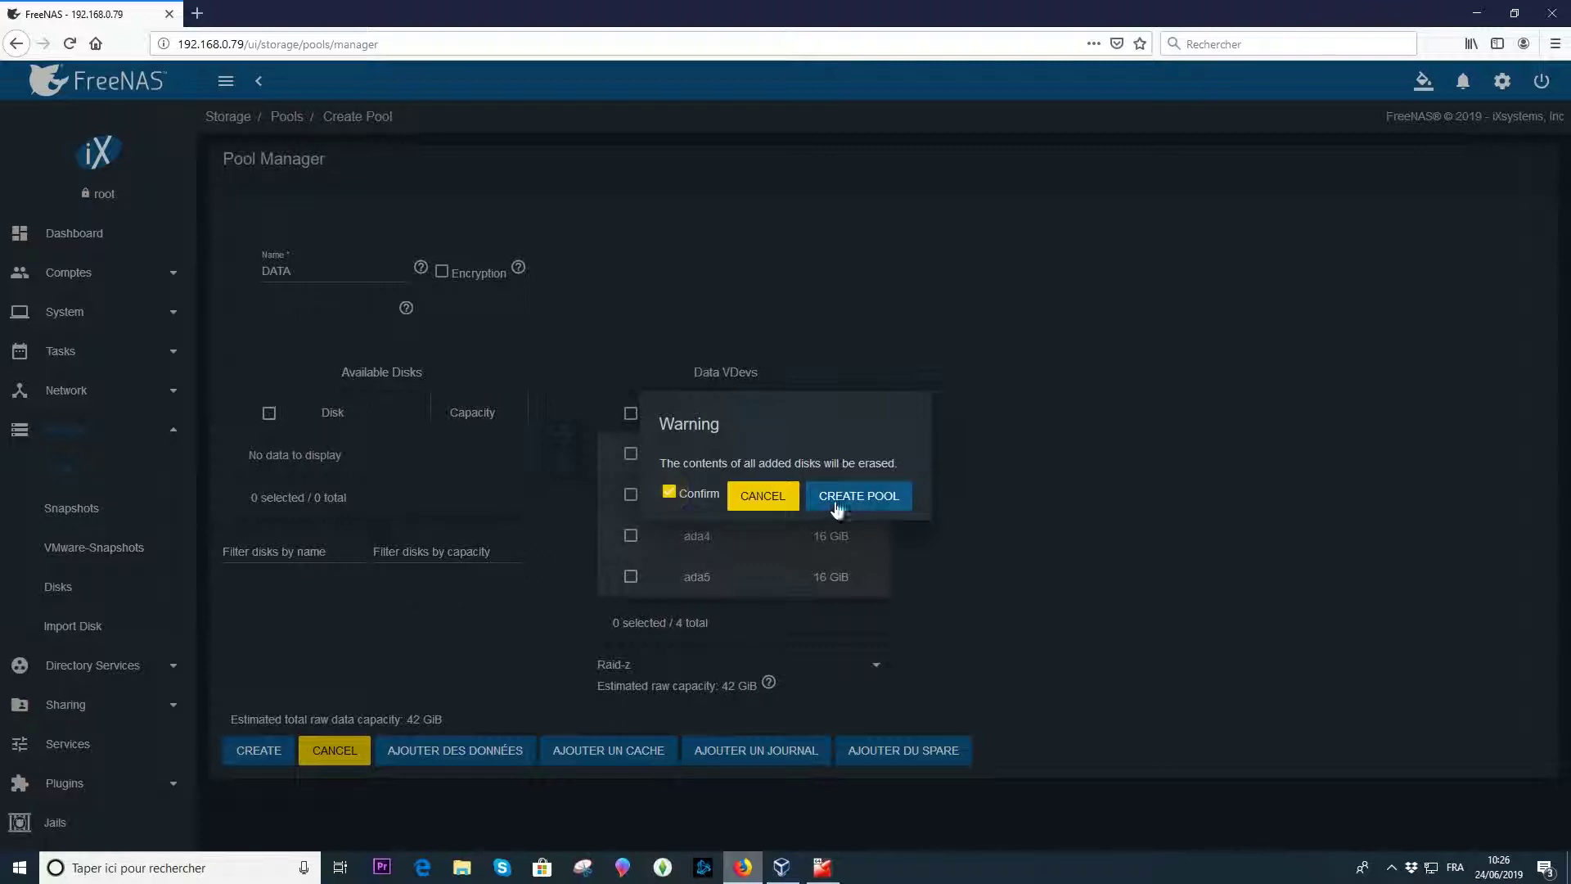
left_click(845, 504)
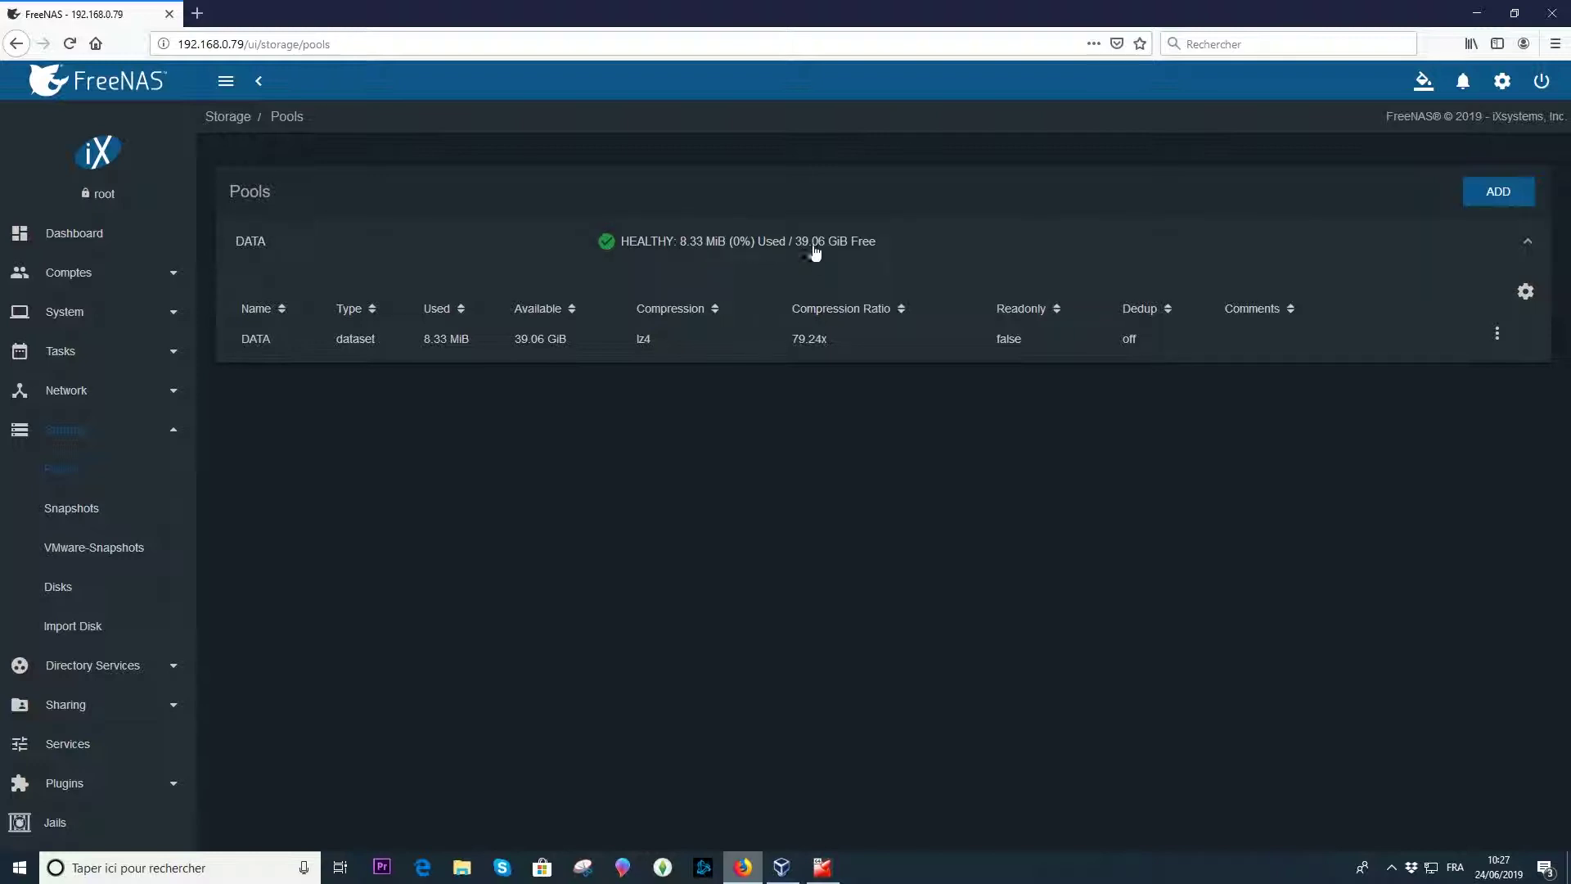
Review the DATA pool's details and look through the Snapshots, VMware-Snapshots and Disks sections.
left_click(464, 339)
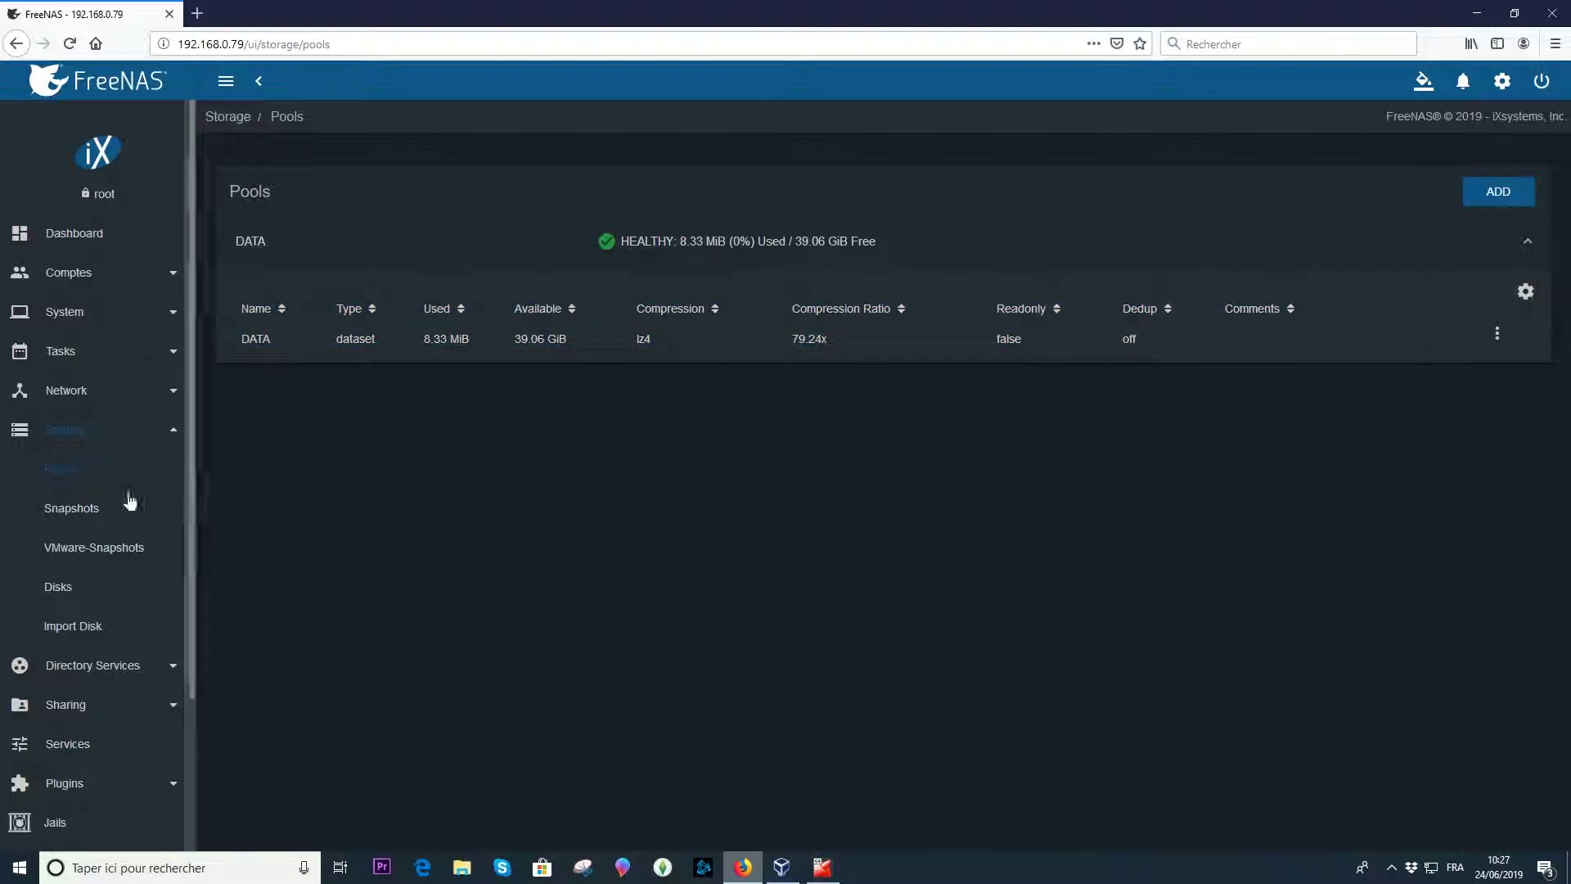
left_click(76, 513)
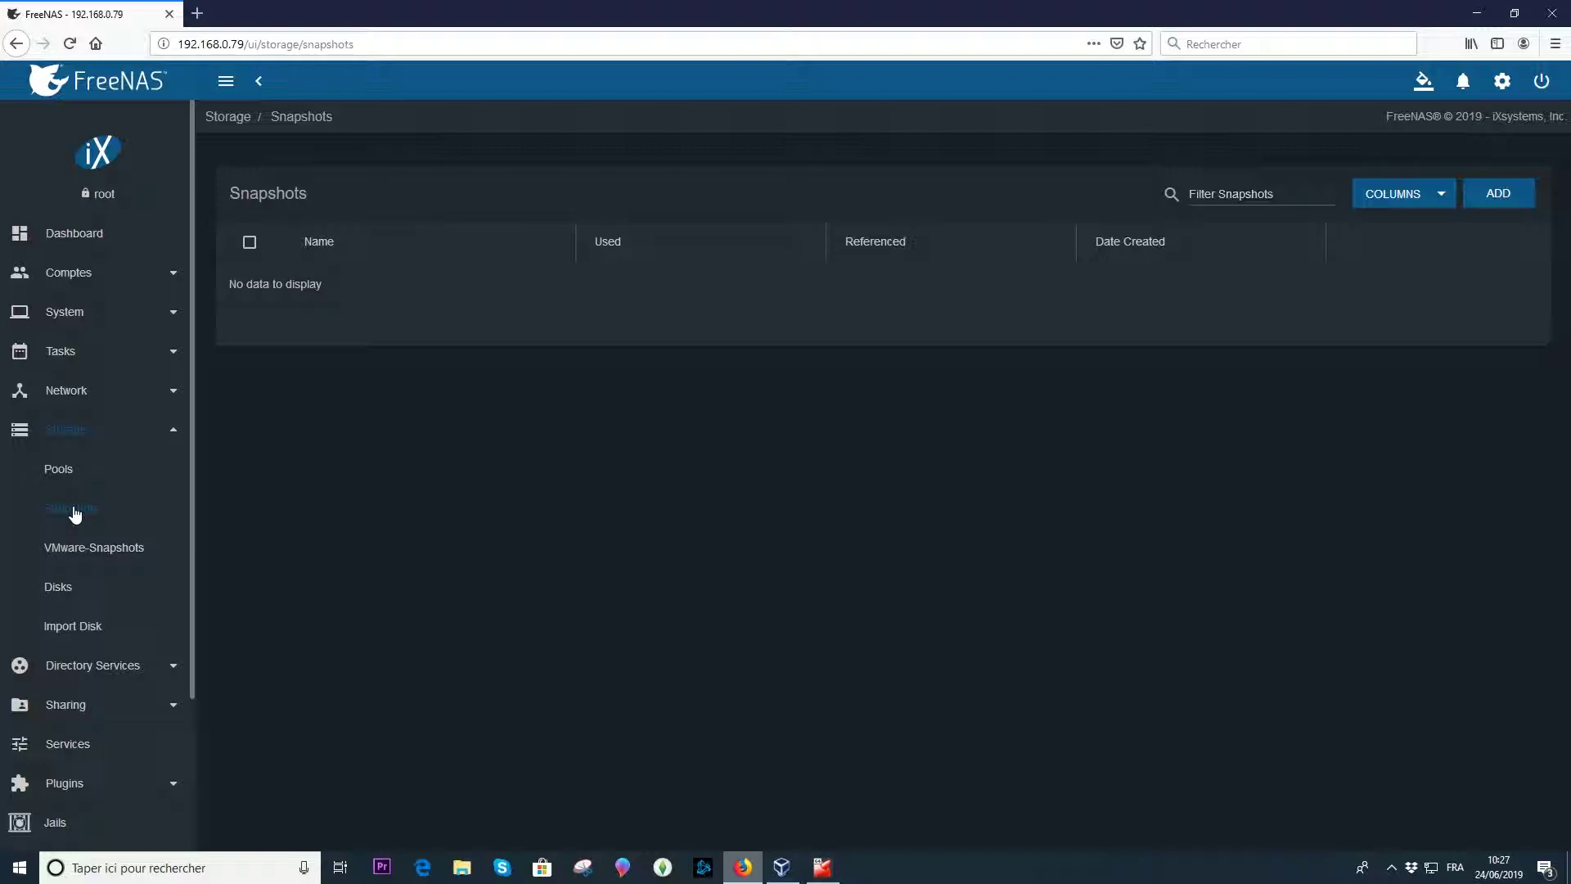
left_click(64, 556)
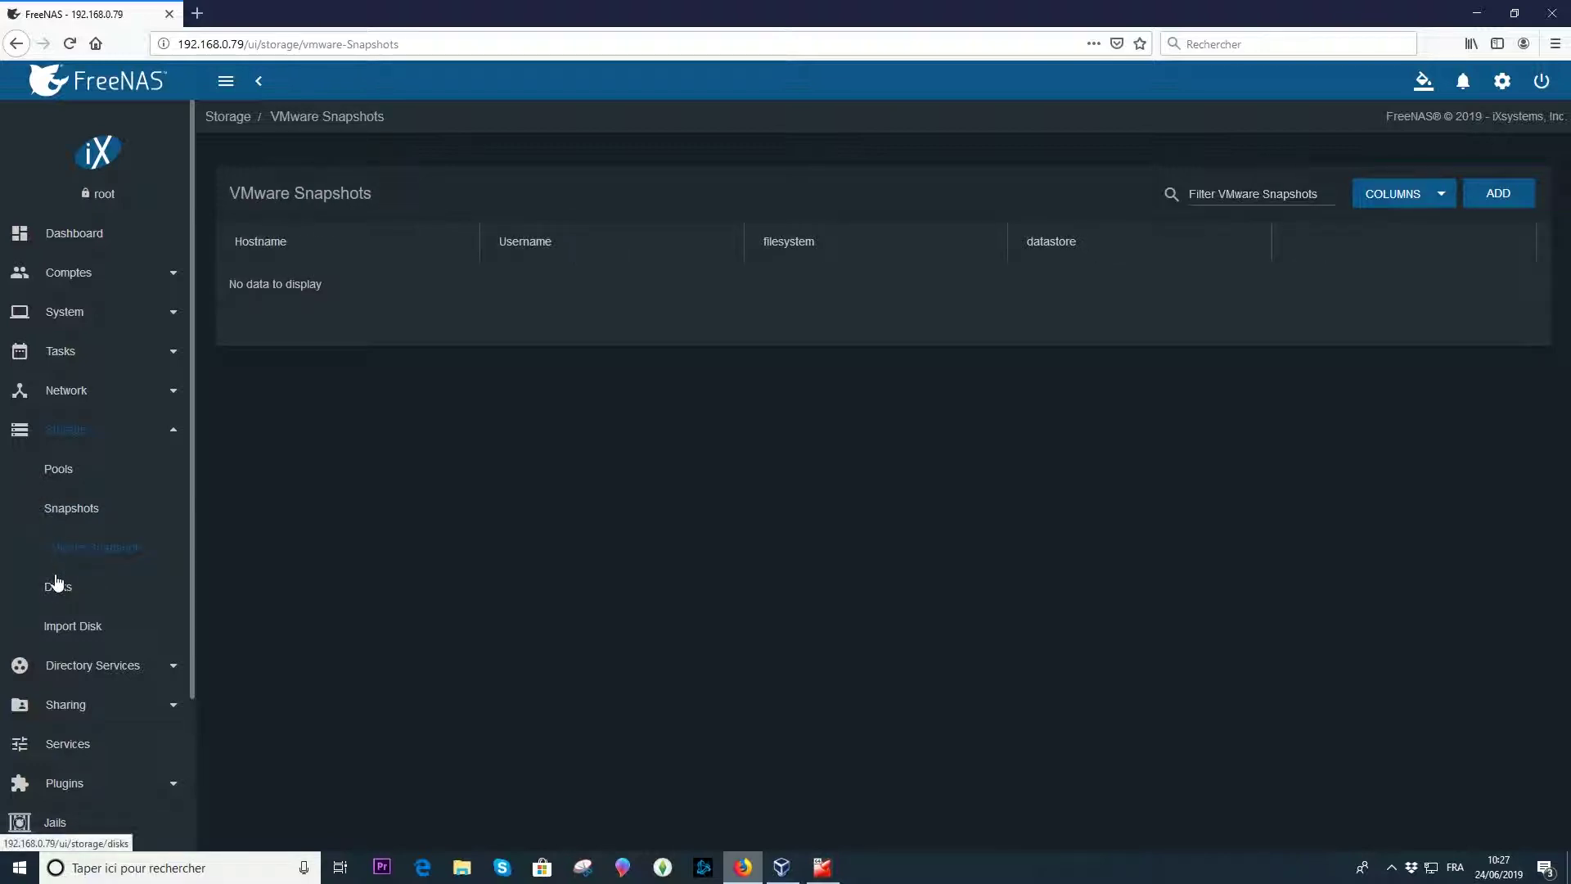
left_click(56, 584)
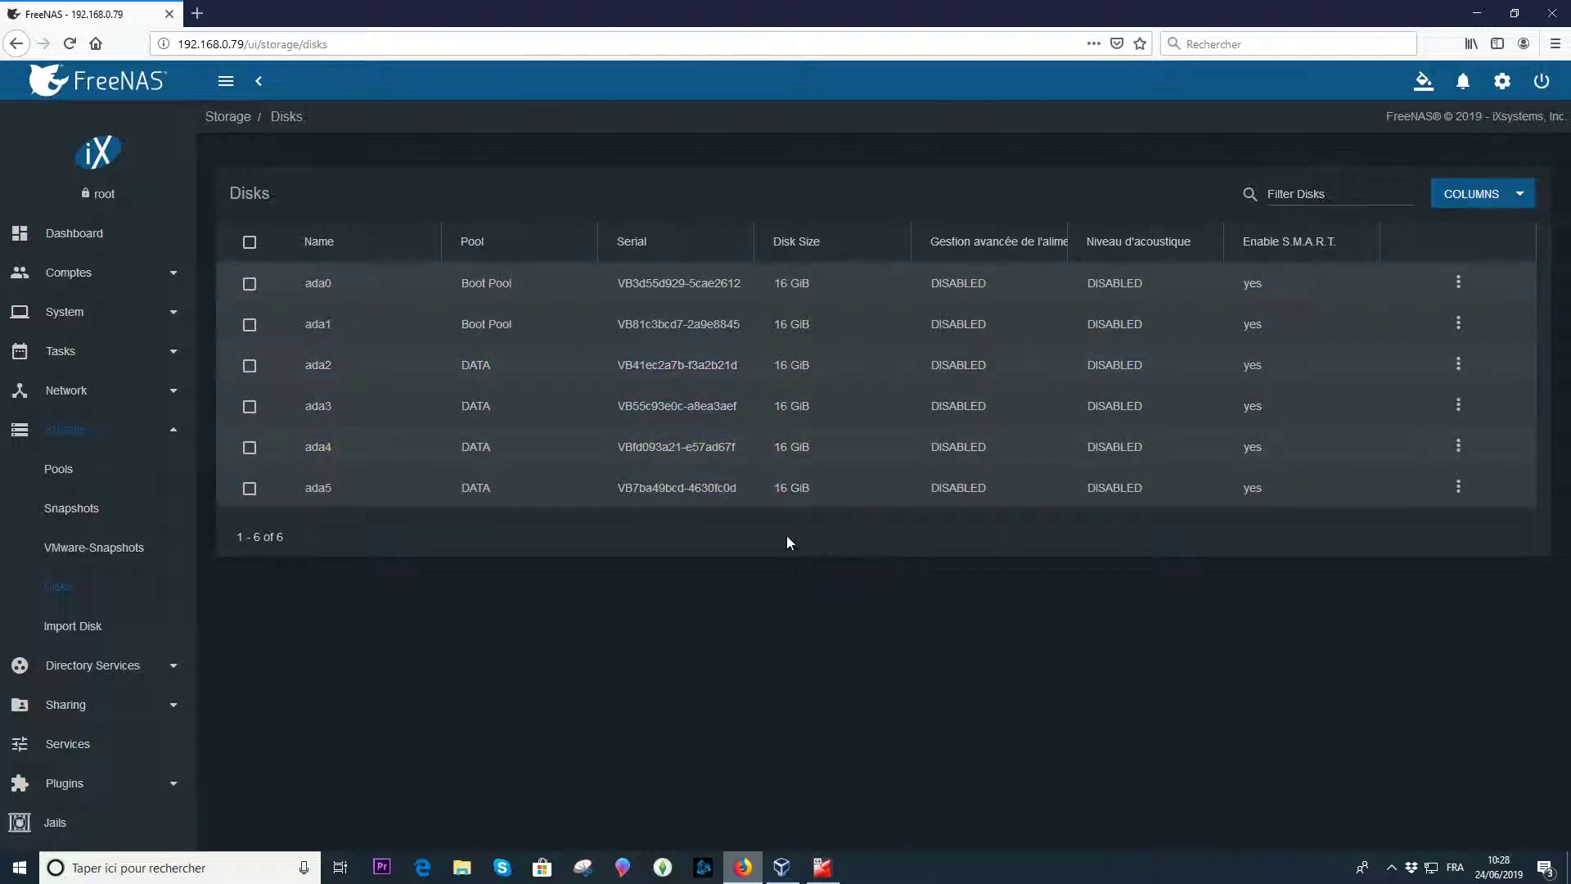
Open disk ada5 for editing, review its settings and leave without saving.
left_click(249, 488)
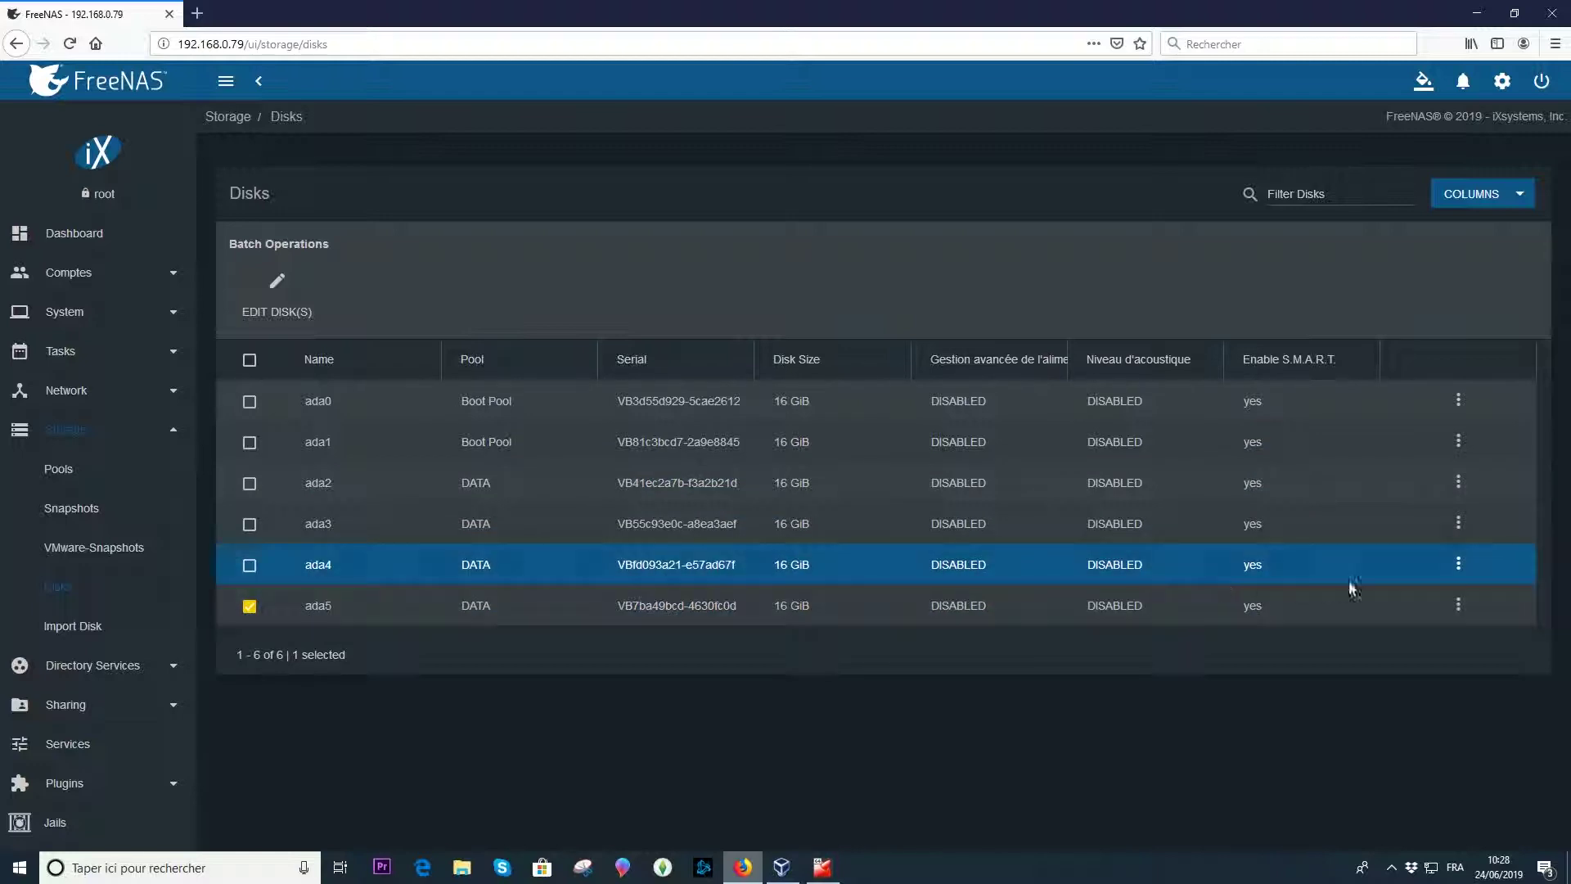
left_click(1458, 604)
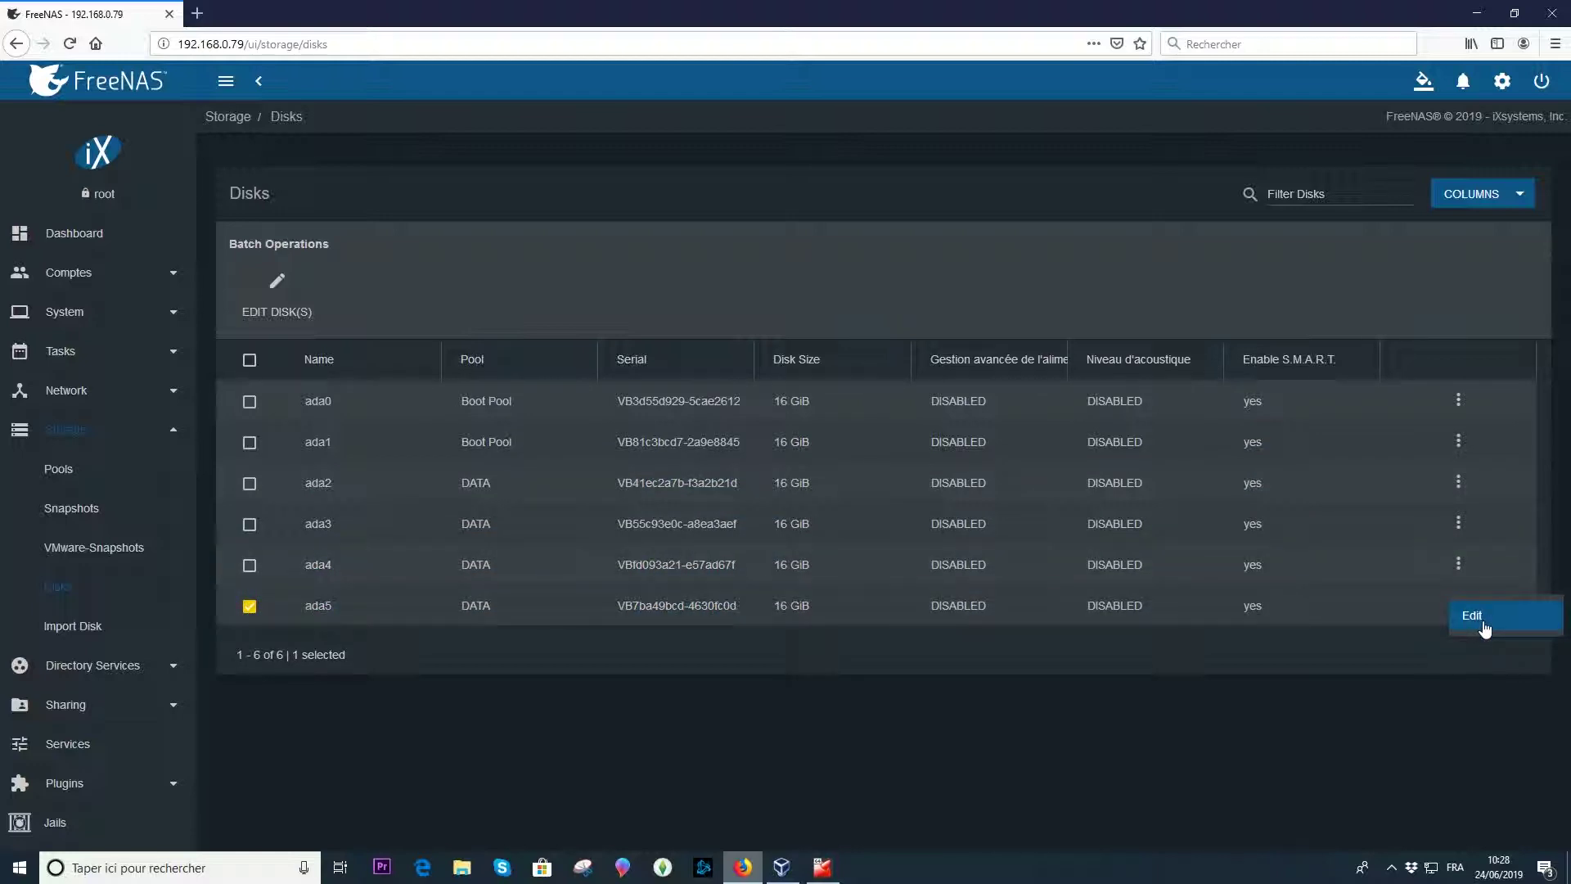
left_click(1471, 615)
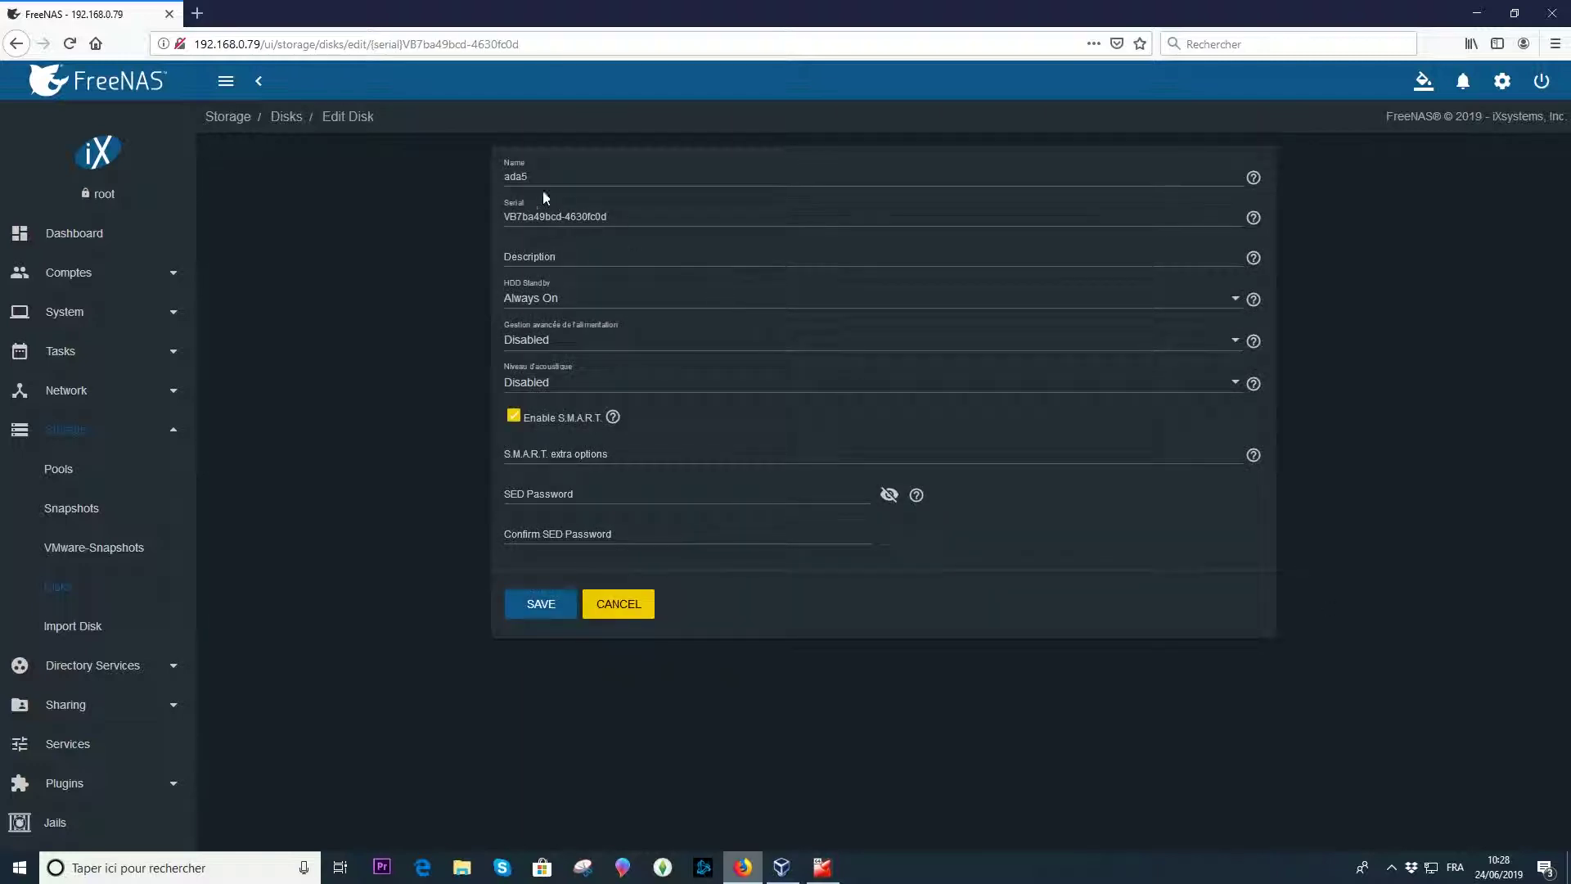
double_click(533, 173)
left_click(620, 622)
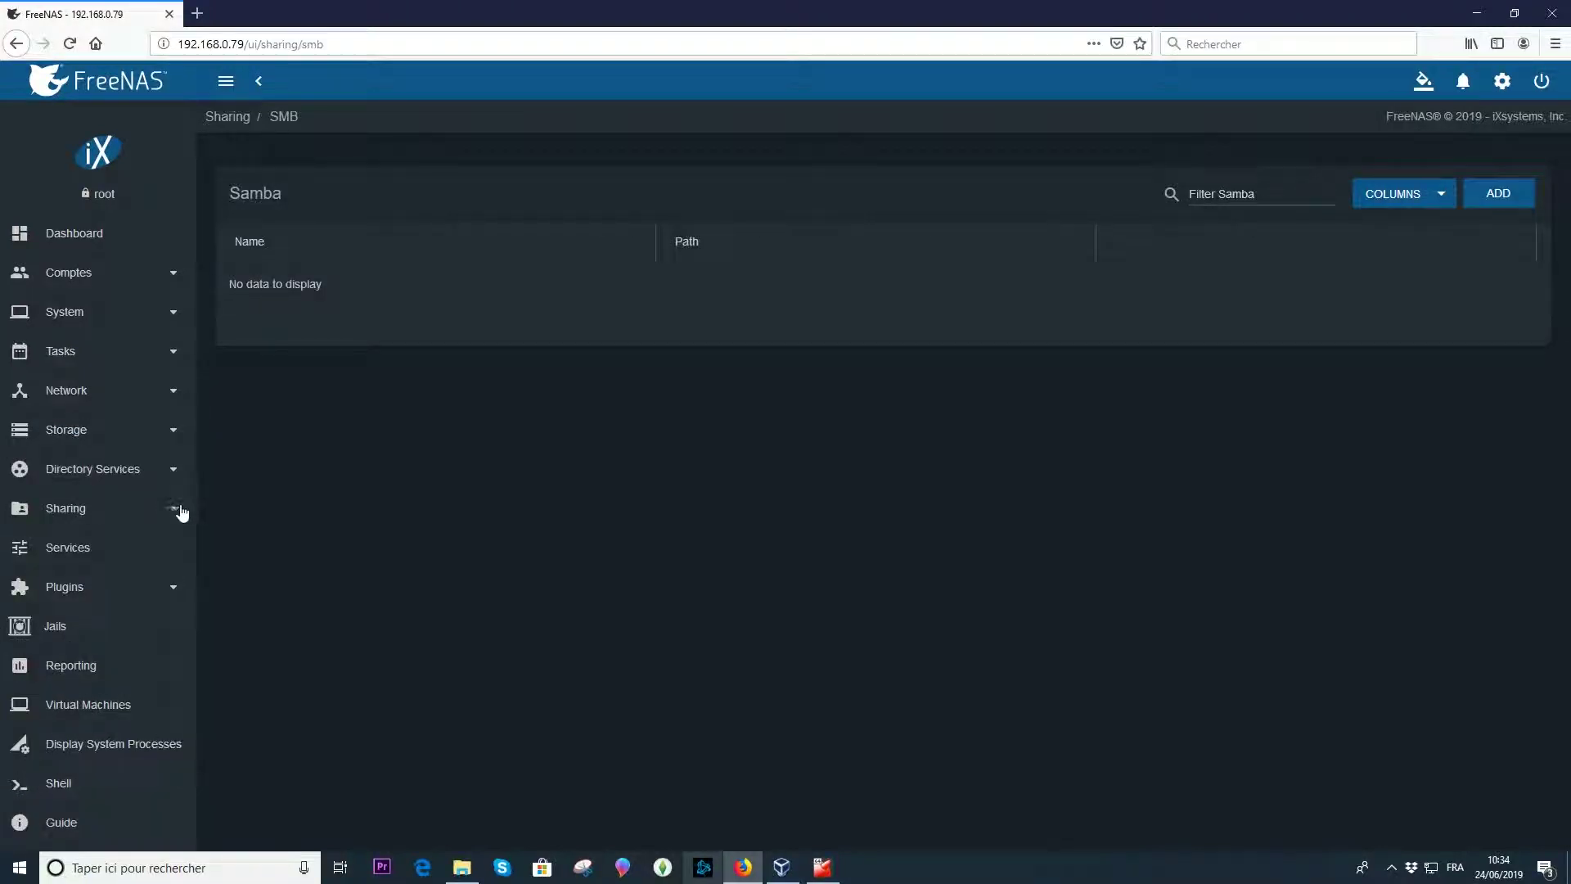
Add a Windows (SMB) share with the path /mnt/DATA/test and save it.
left_click(172, 514)
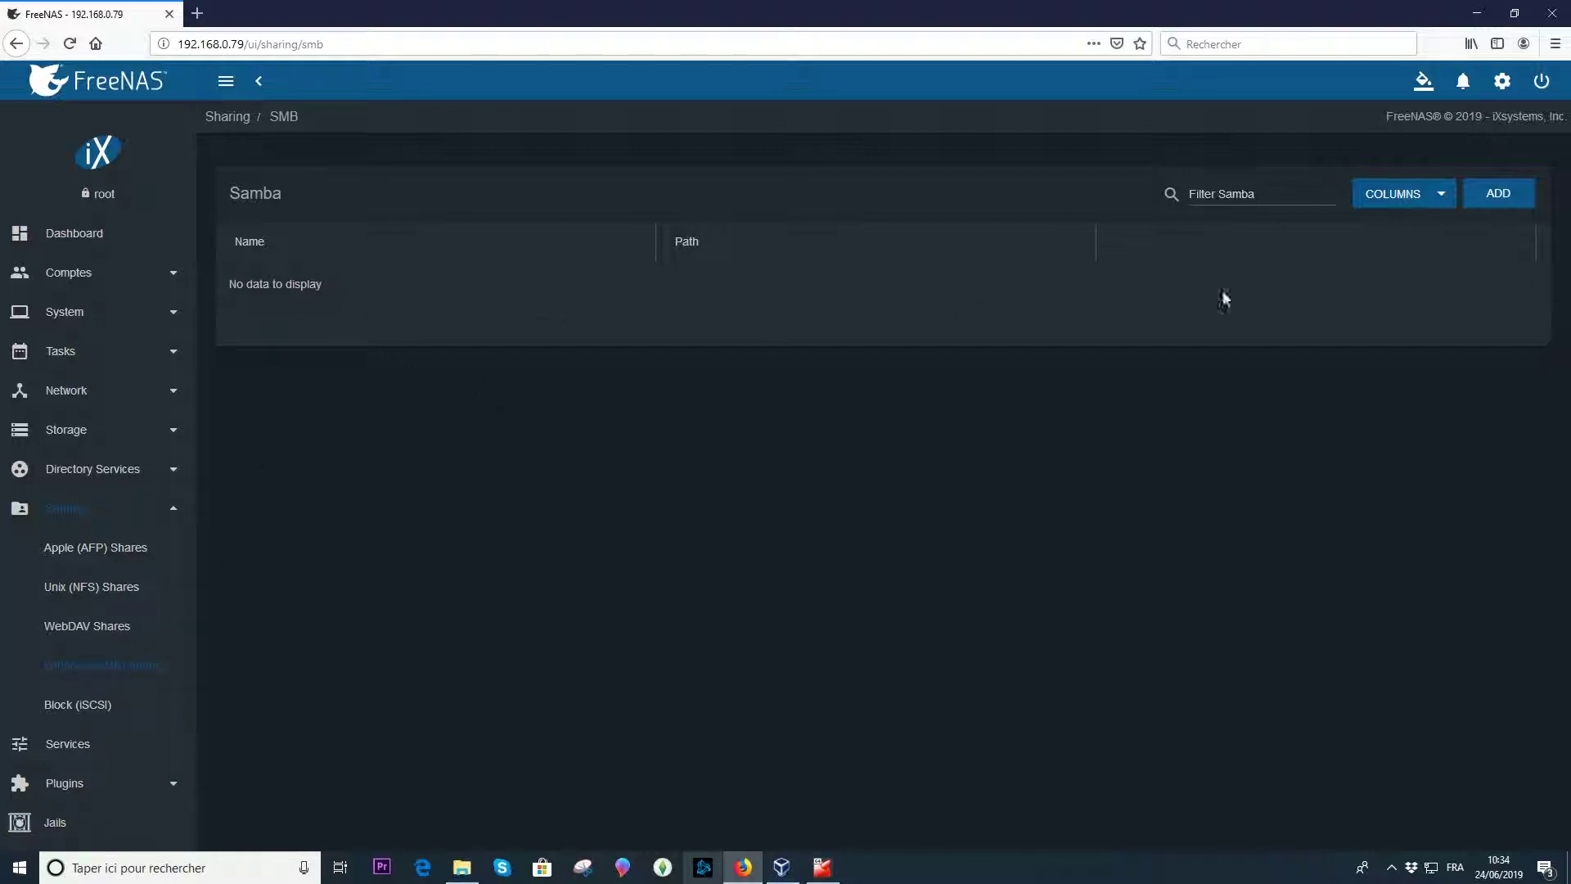
left_click(1493, 200)
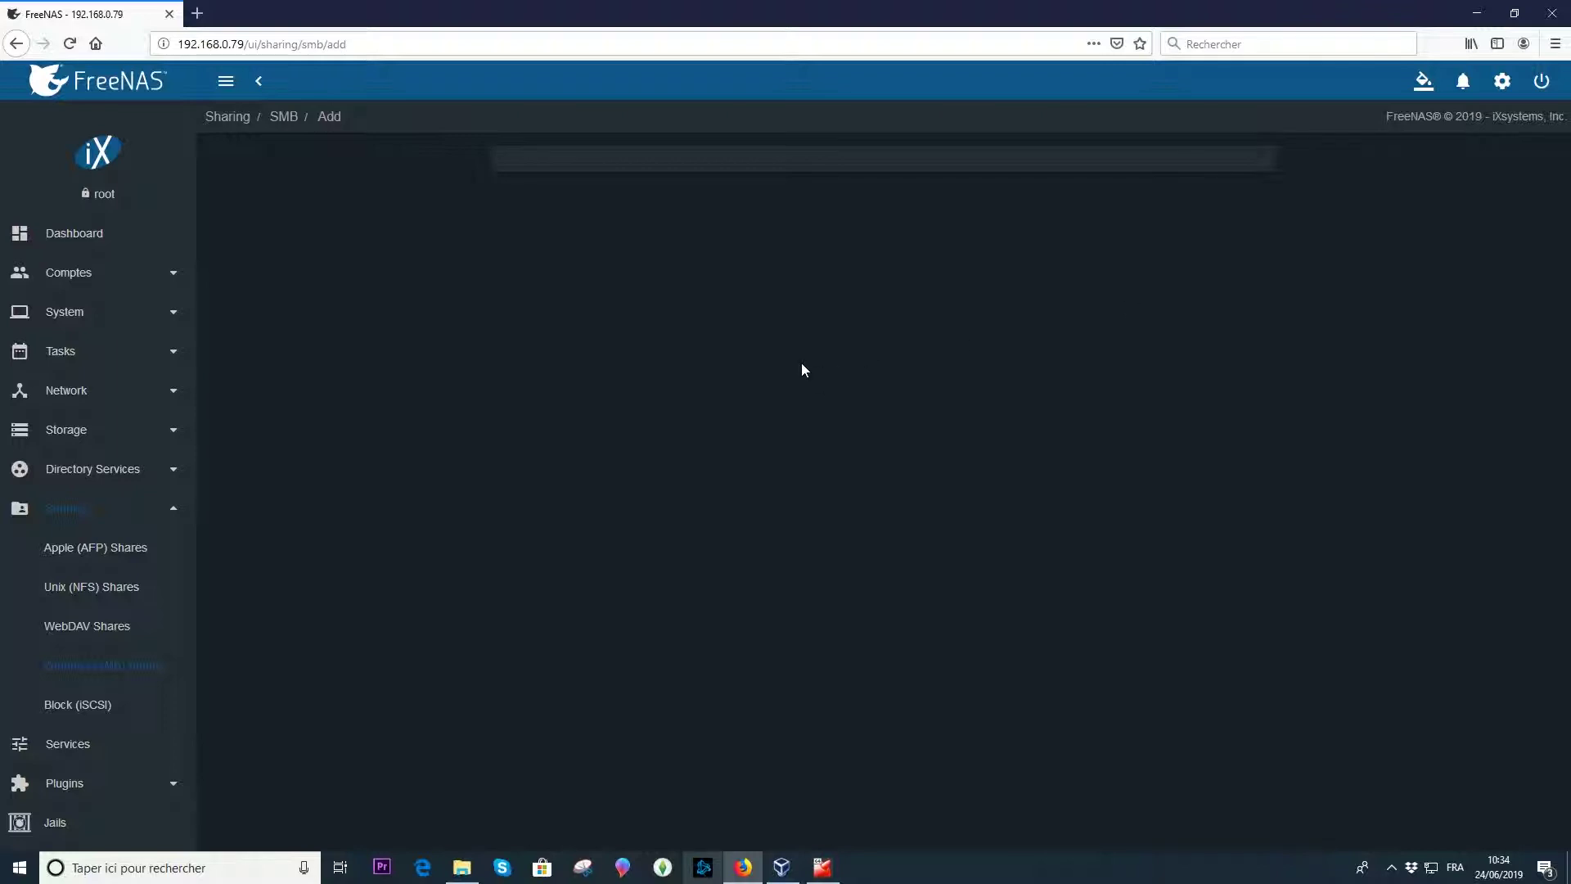
left_click(570, 196)
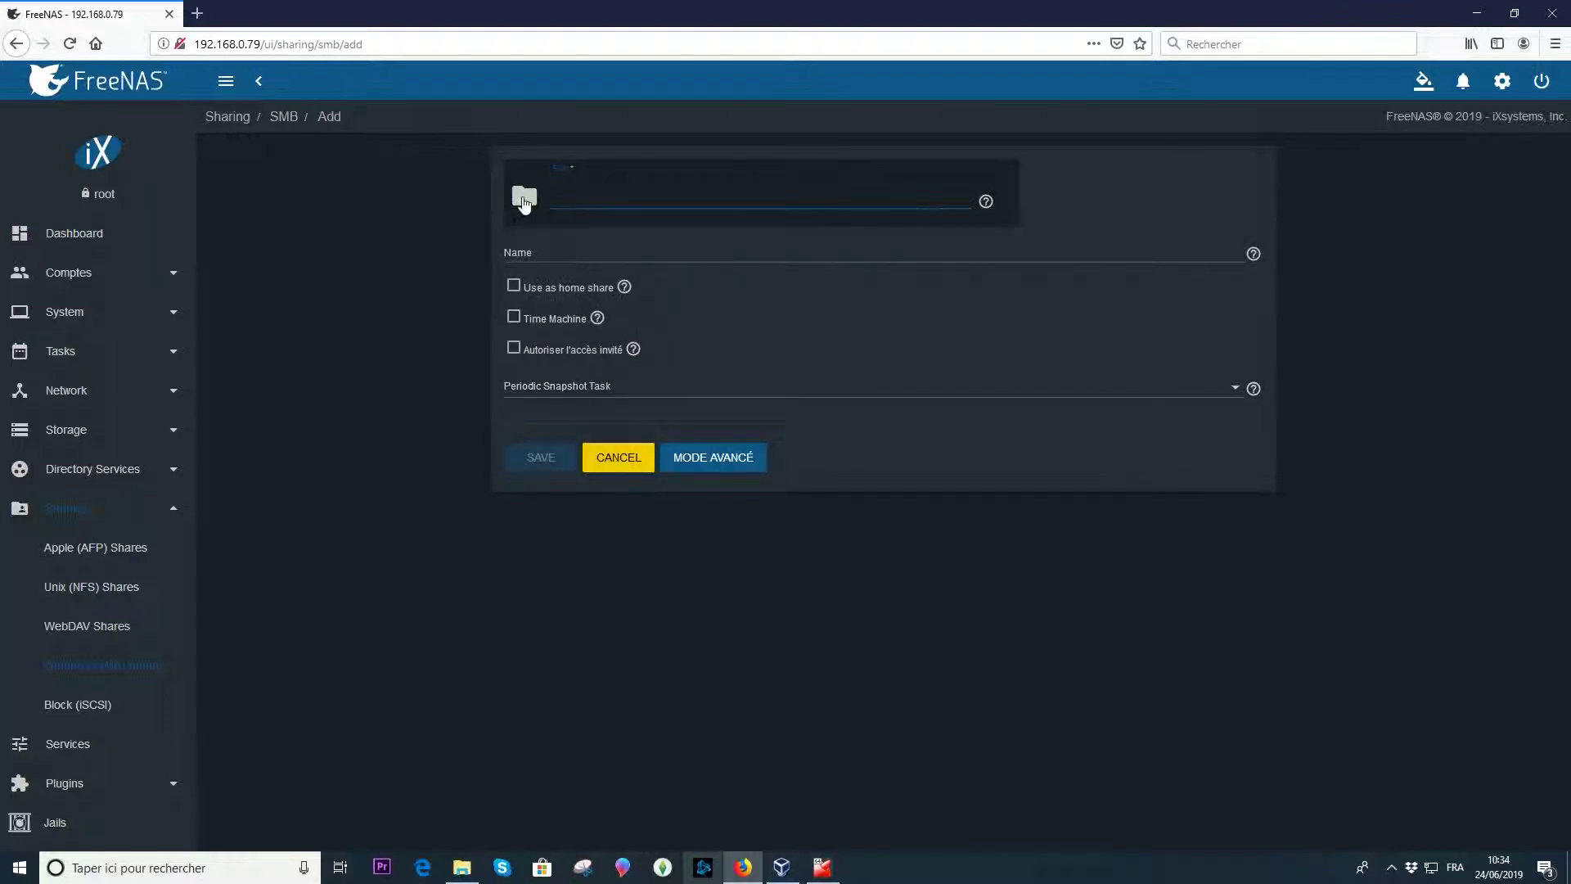
left_click(528, 198)
left_click(539, 245)
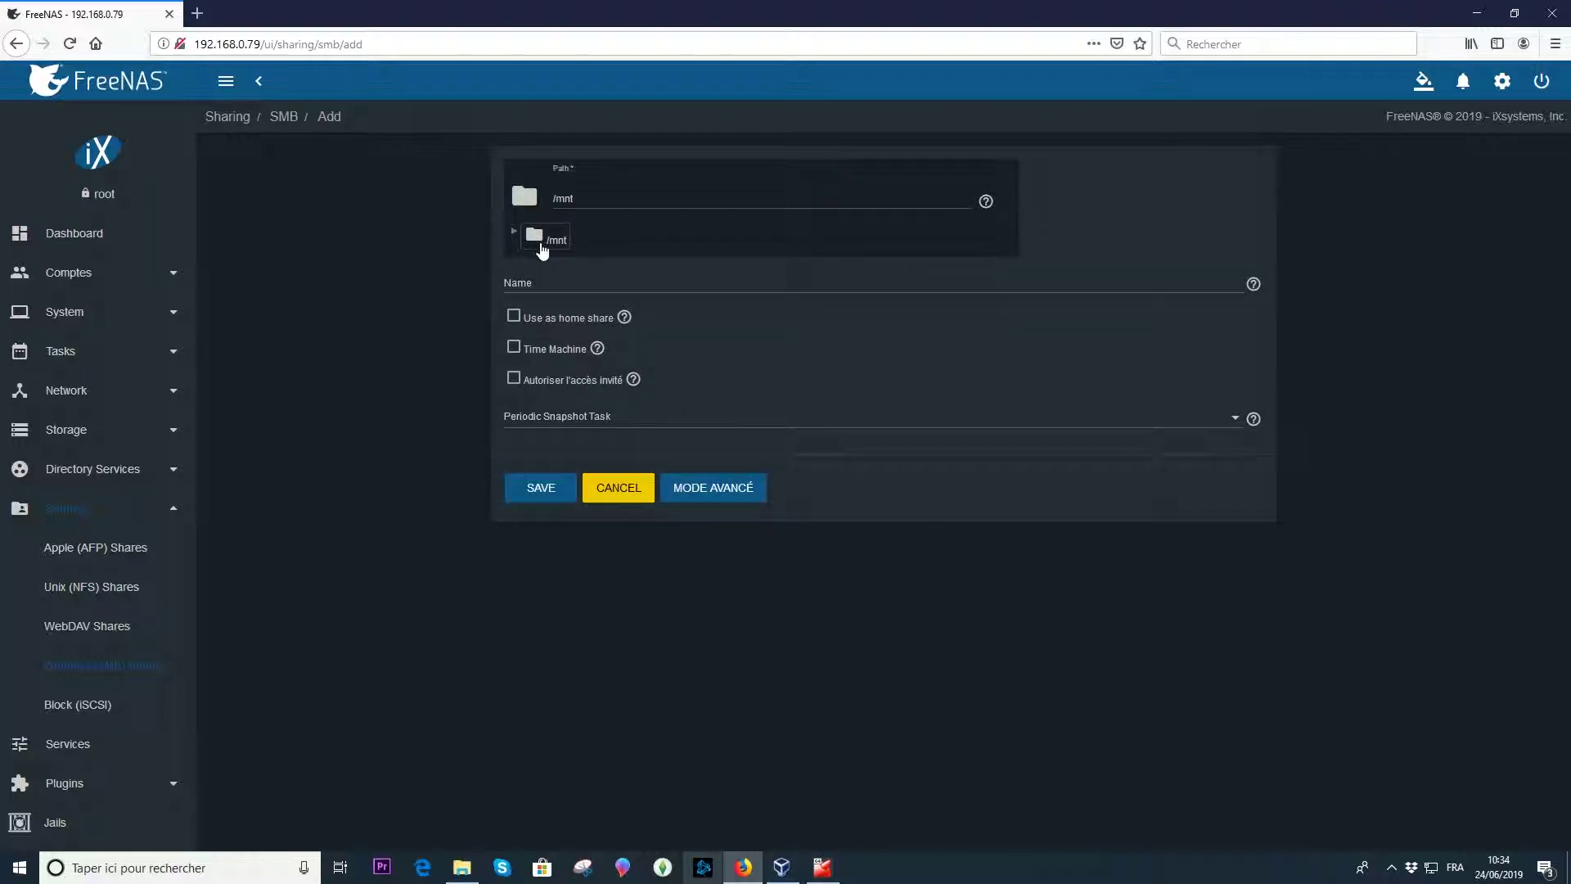
left_click(517, 235)
left_click(547, 262)
left_click(626, 197)
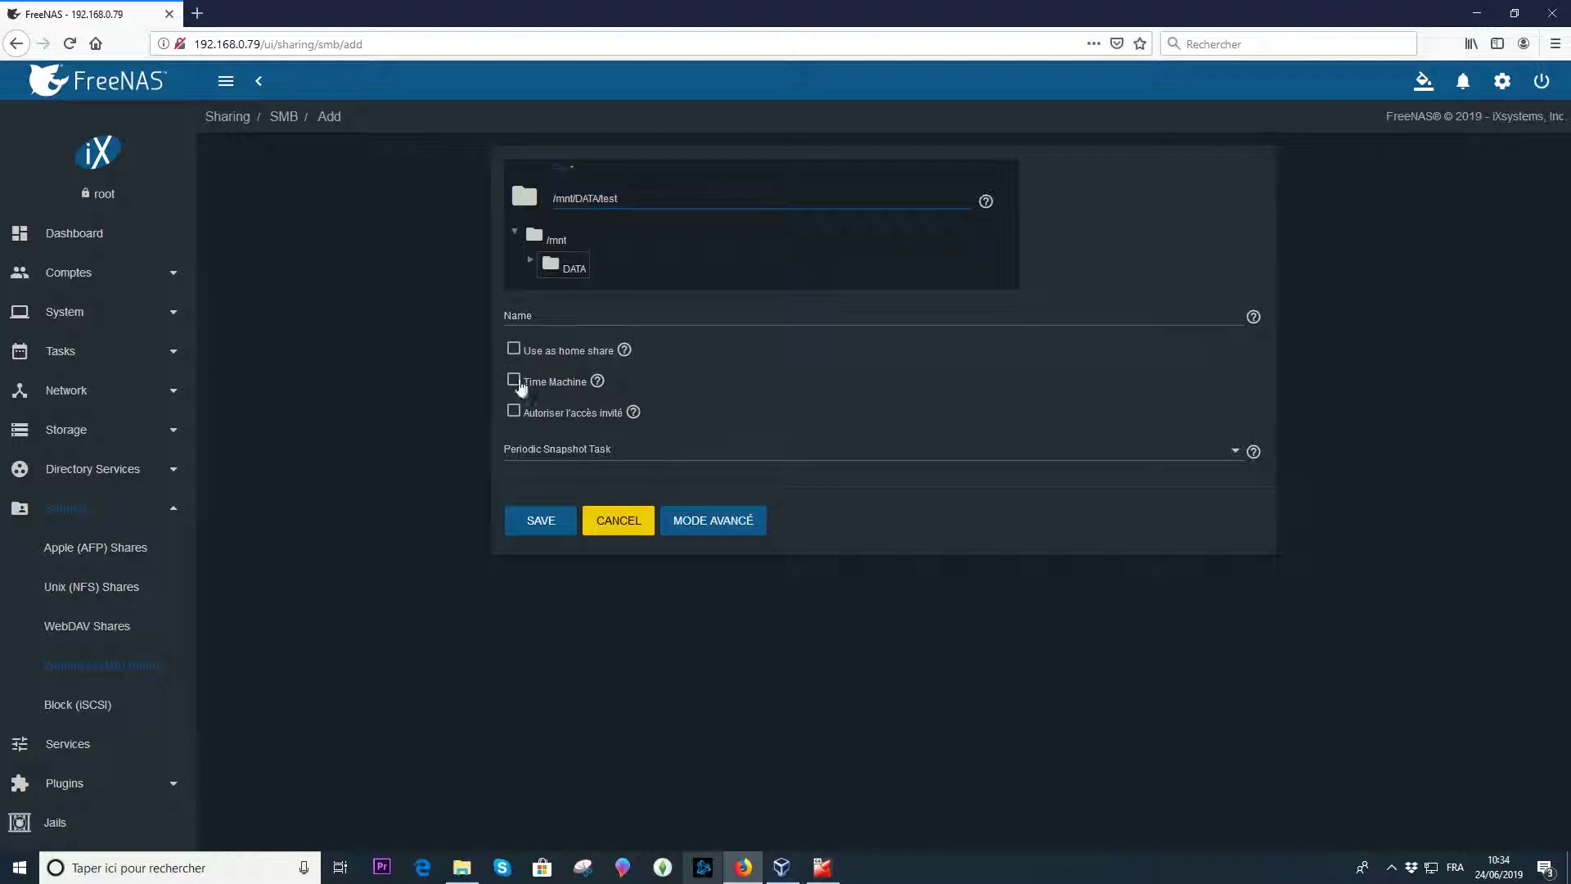
left_click(579, 455)
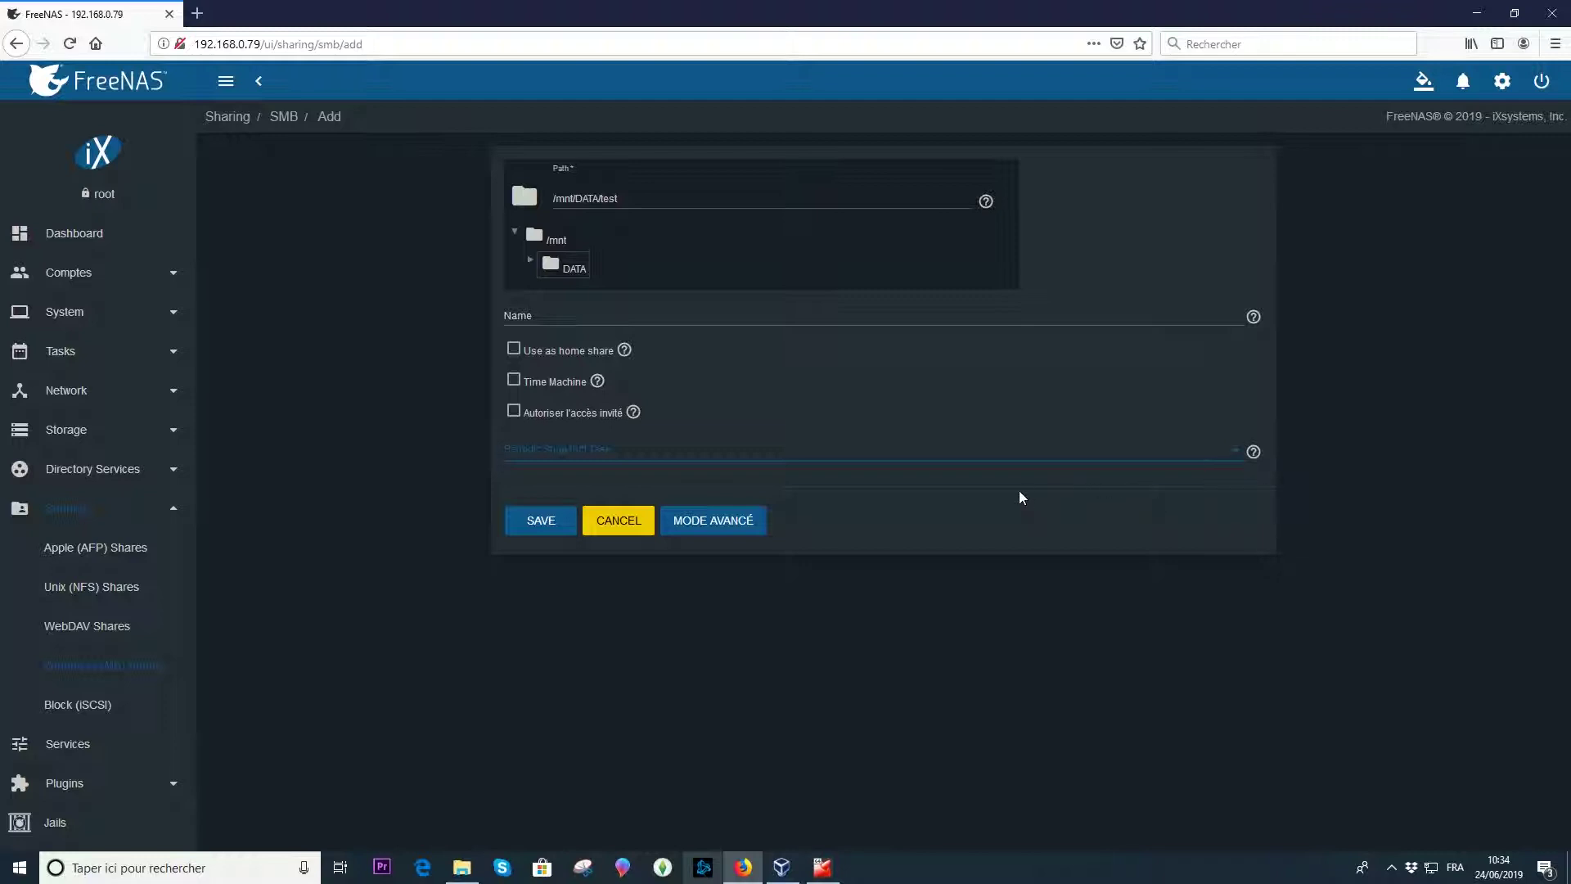
left_click(527, 522)
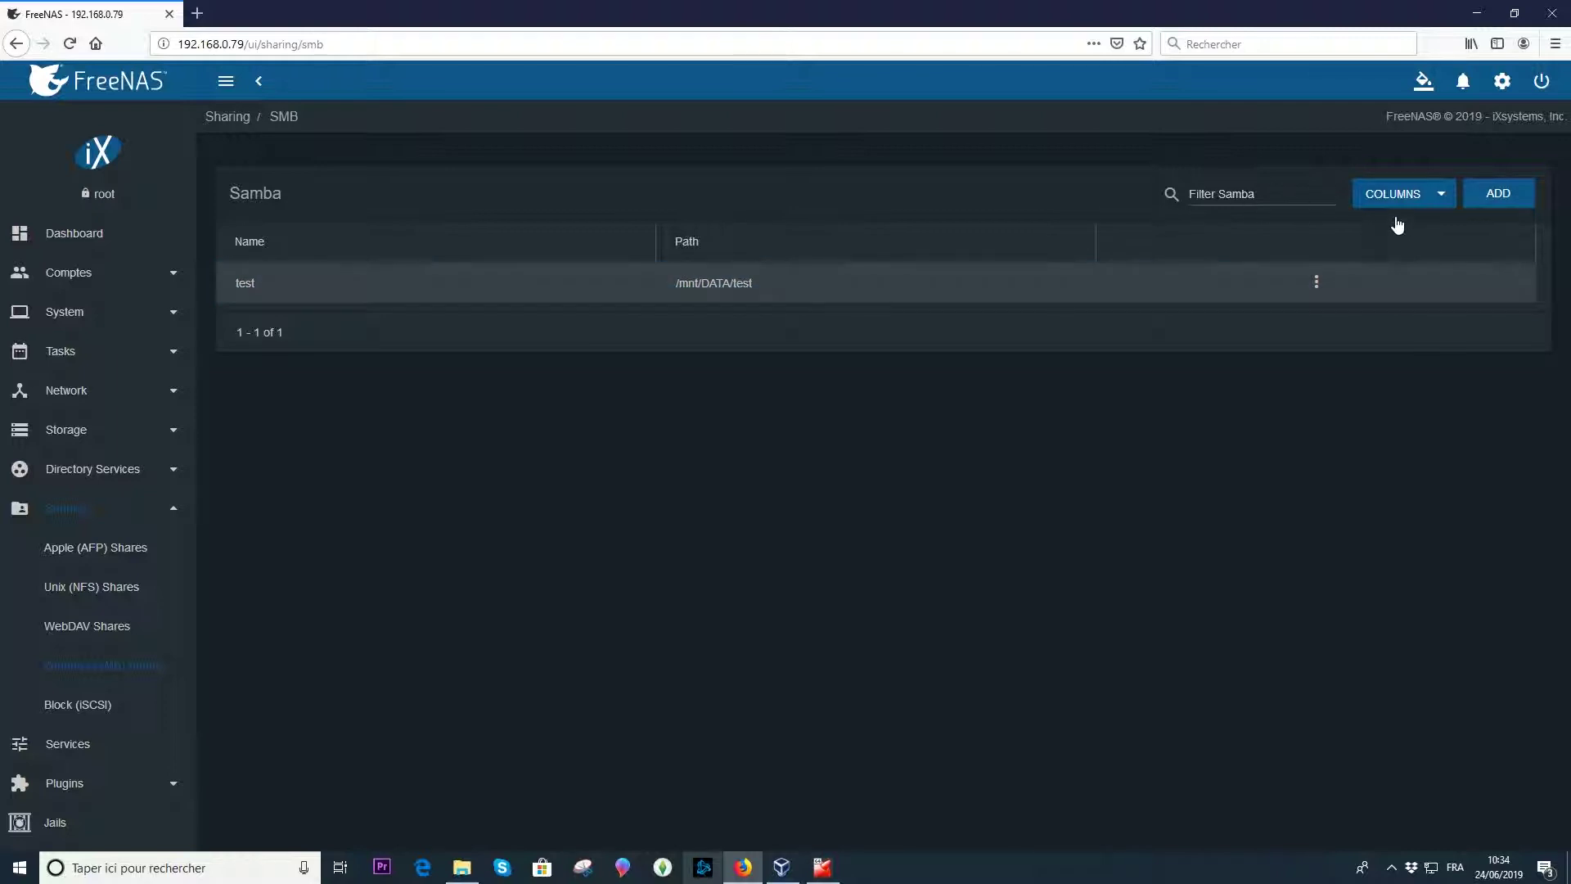
Add a second Windows (SMB) share with the path /mnt/DATA/test2 and save it.
left_click(1499, 194)
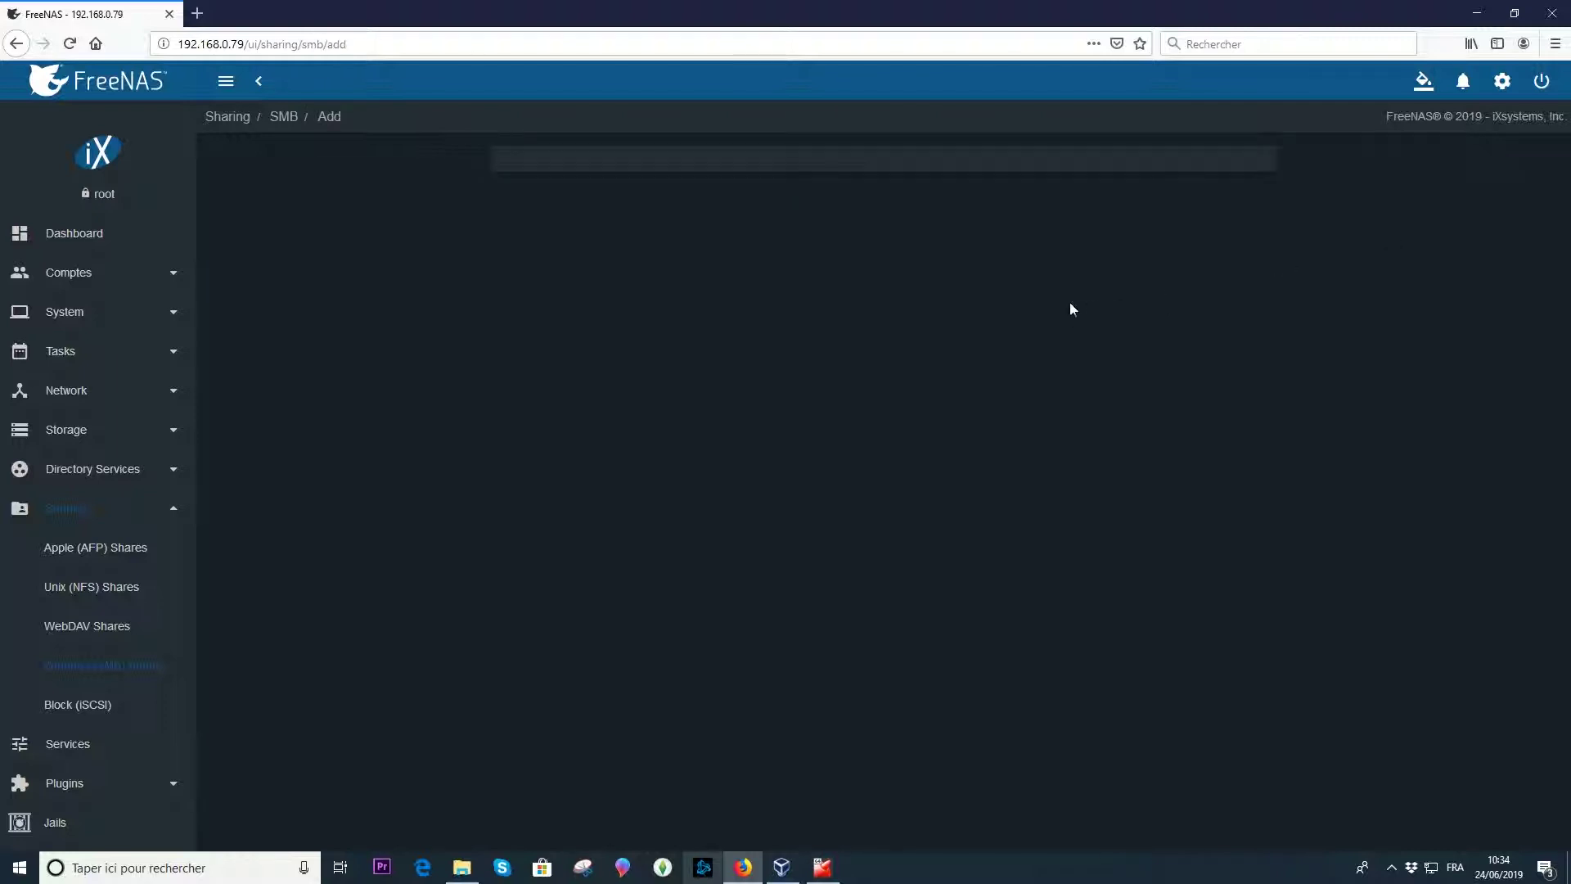
left_click(593, 200)
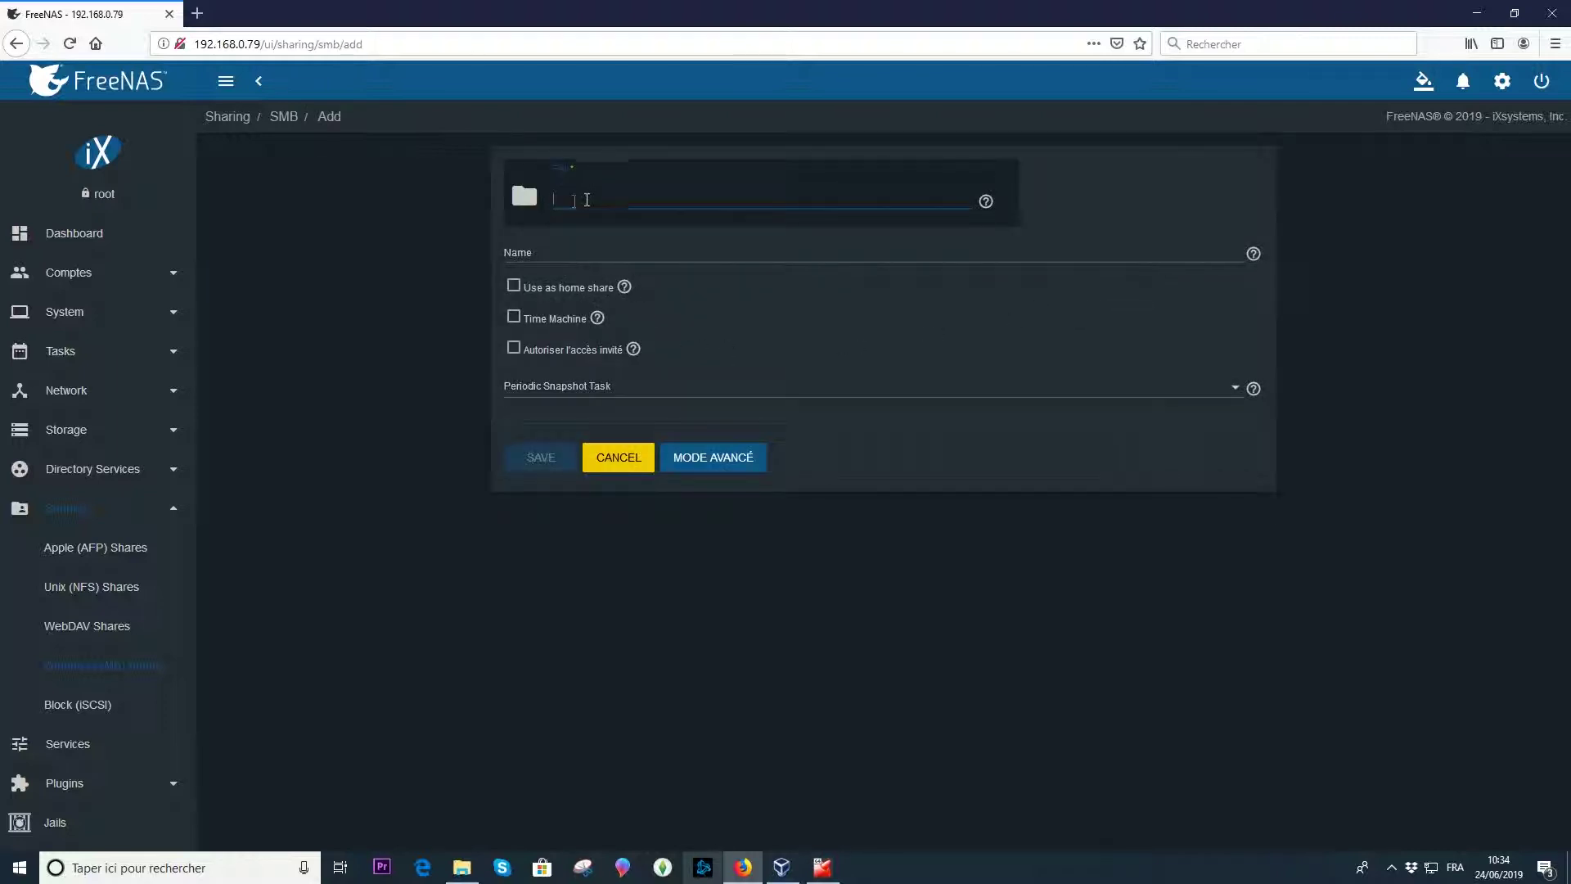
left_click(525, 196)
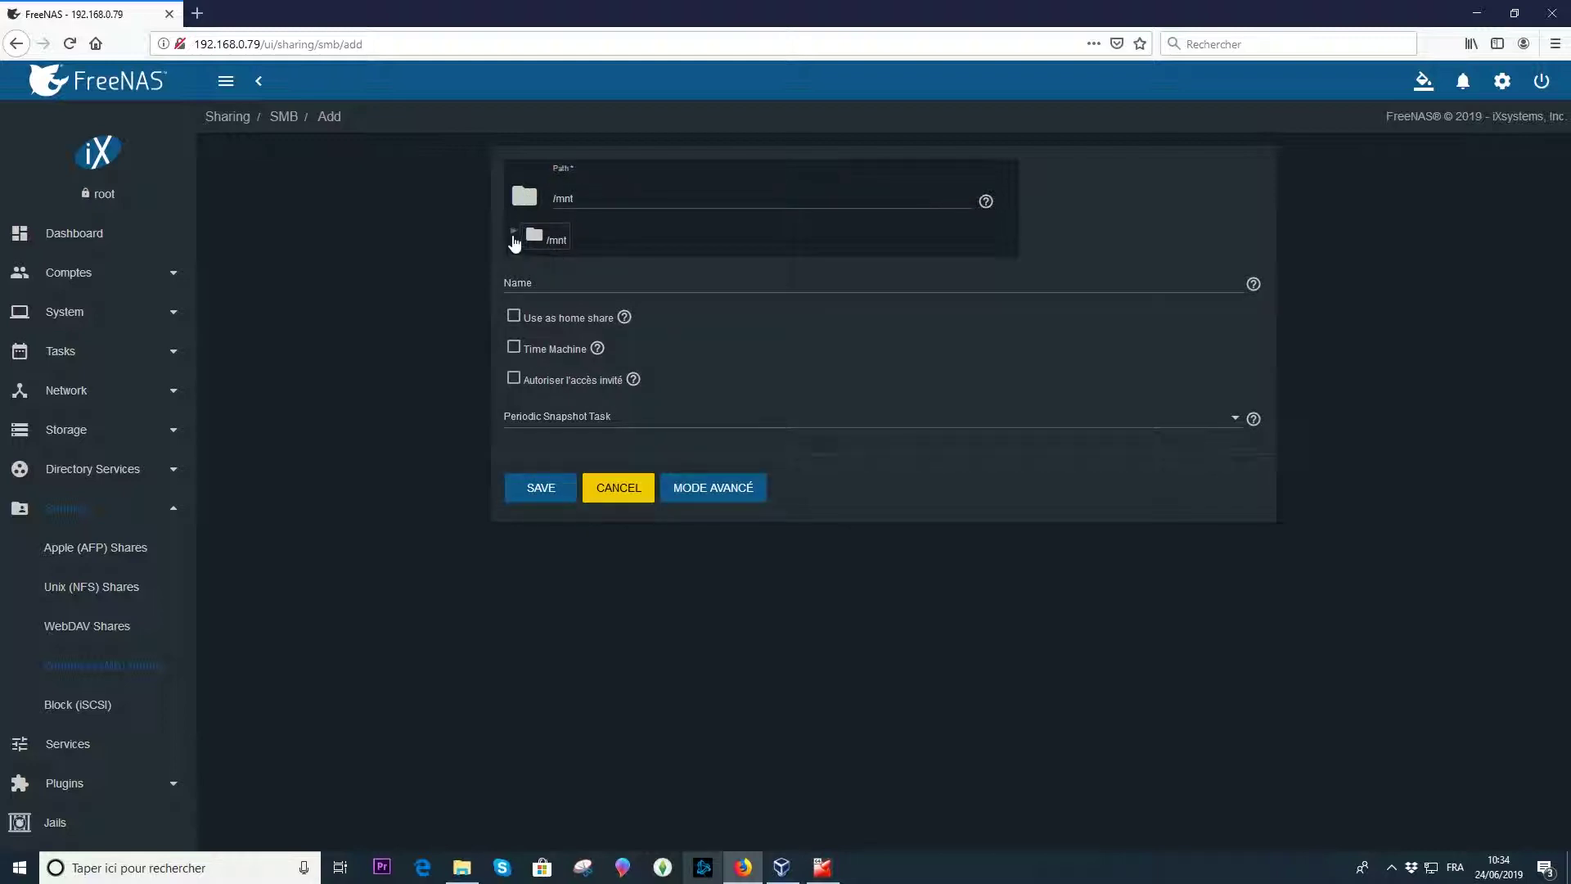
left_click(514, 236)
left_click(551, 264)
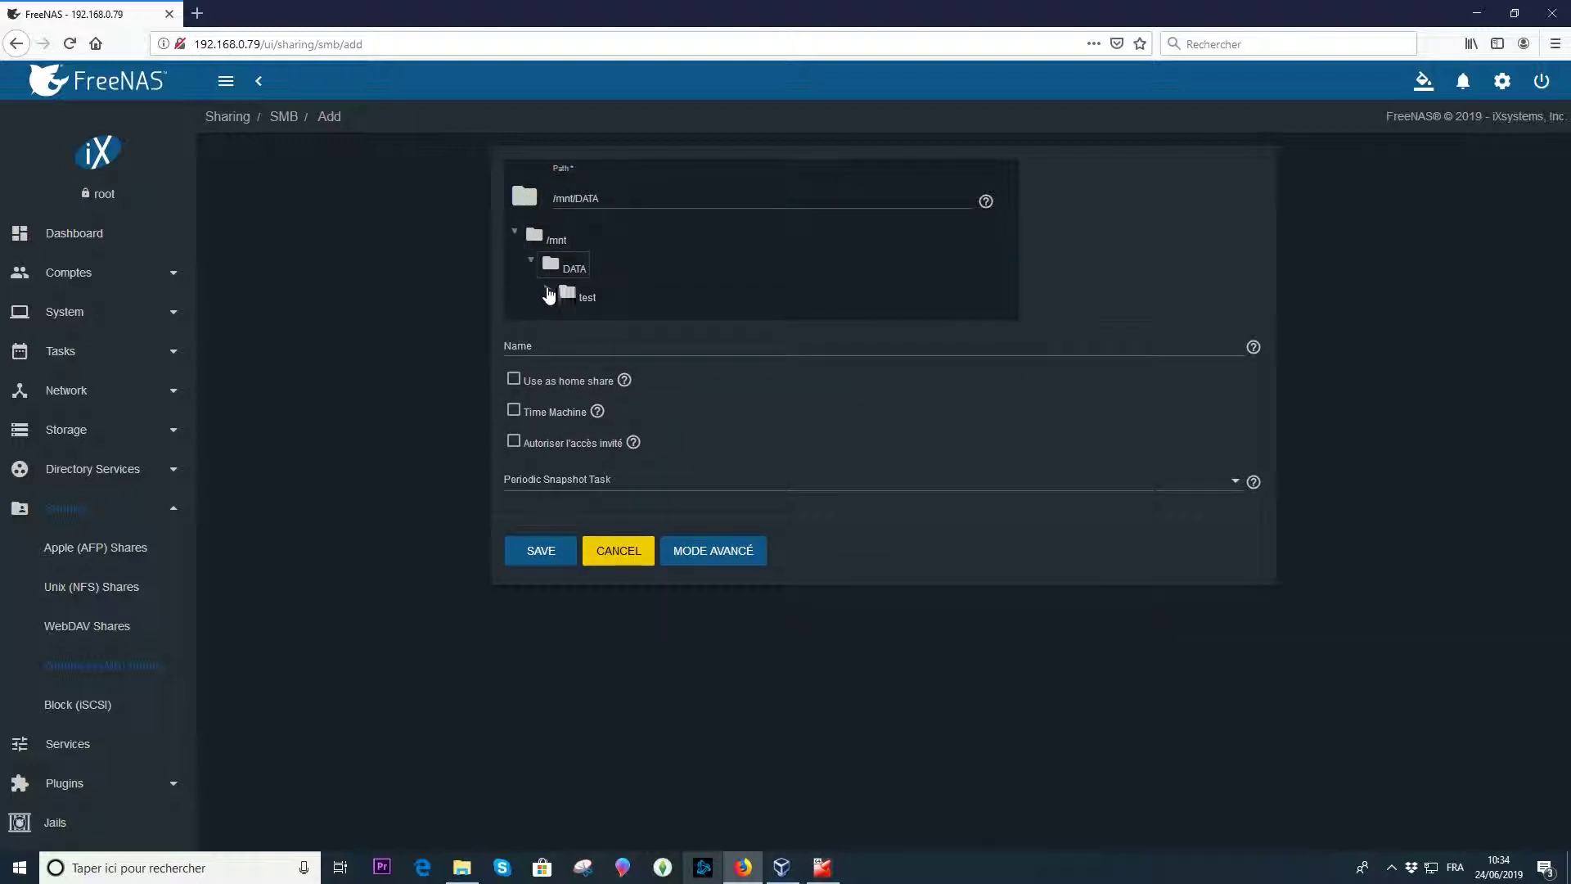
left_click(547, 293)
left_click(627, 197)
left_click(543, 553)
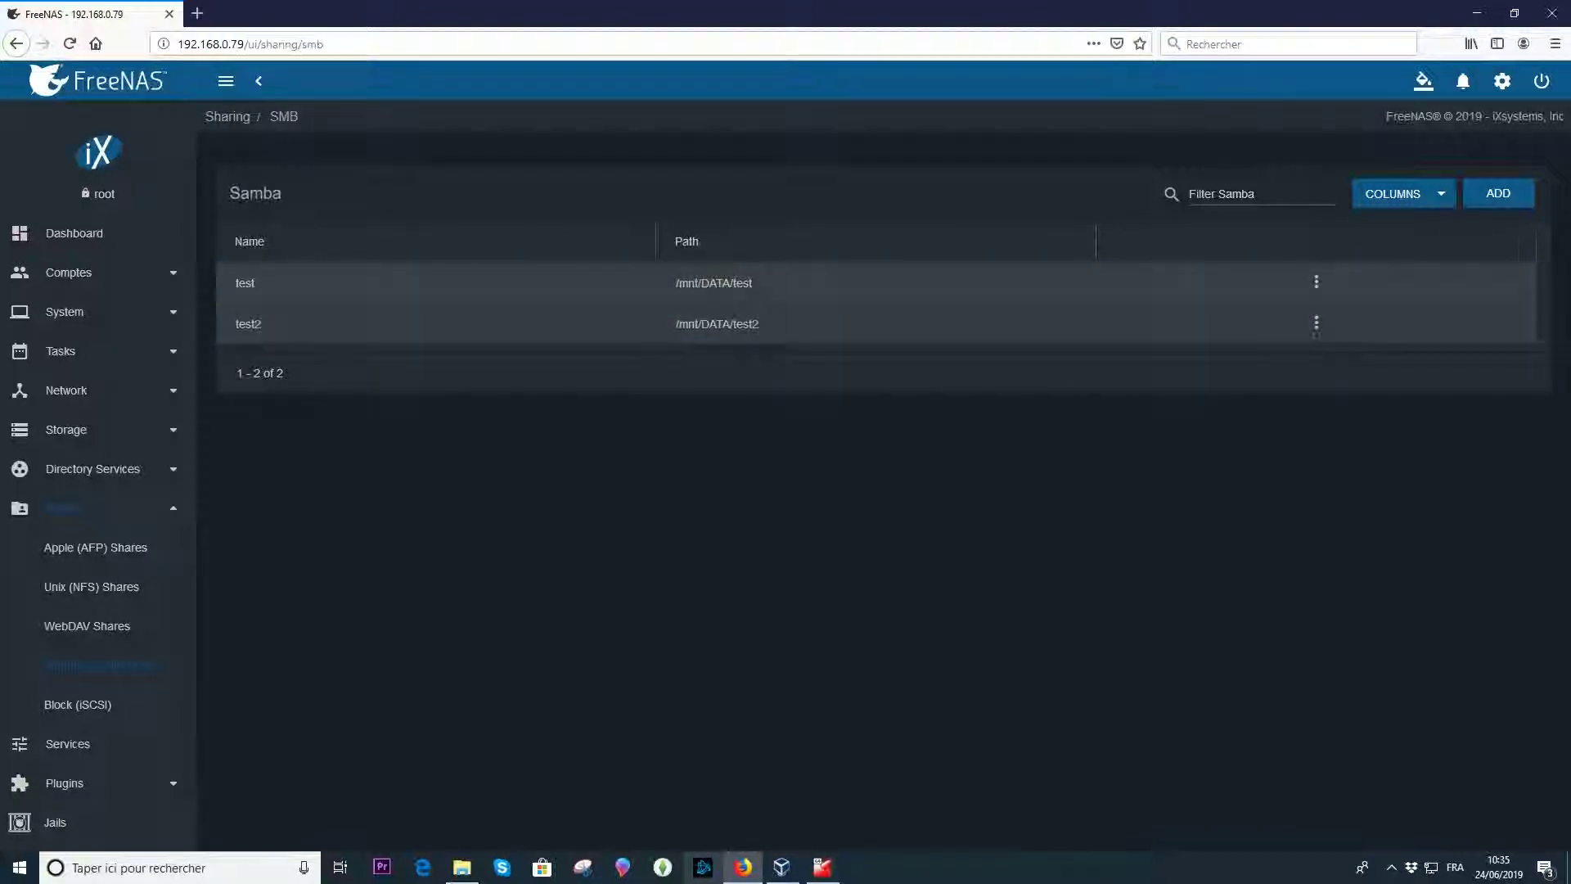
Switch to File Explorer and load the network location \\192.168.0.79\data to check for the new share folders.
left_click(463, 867)
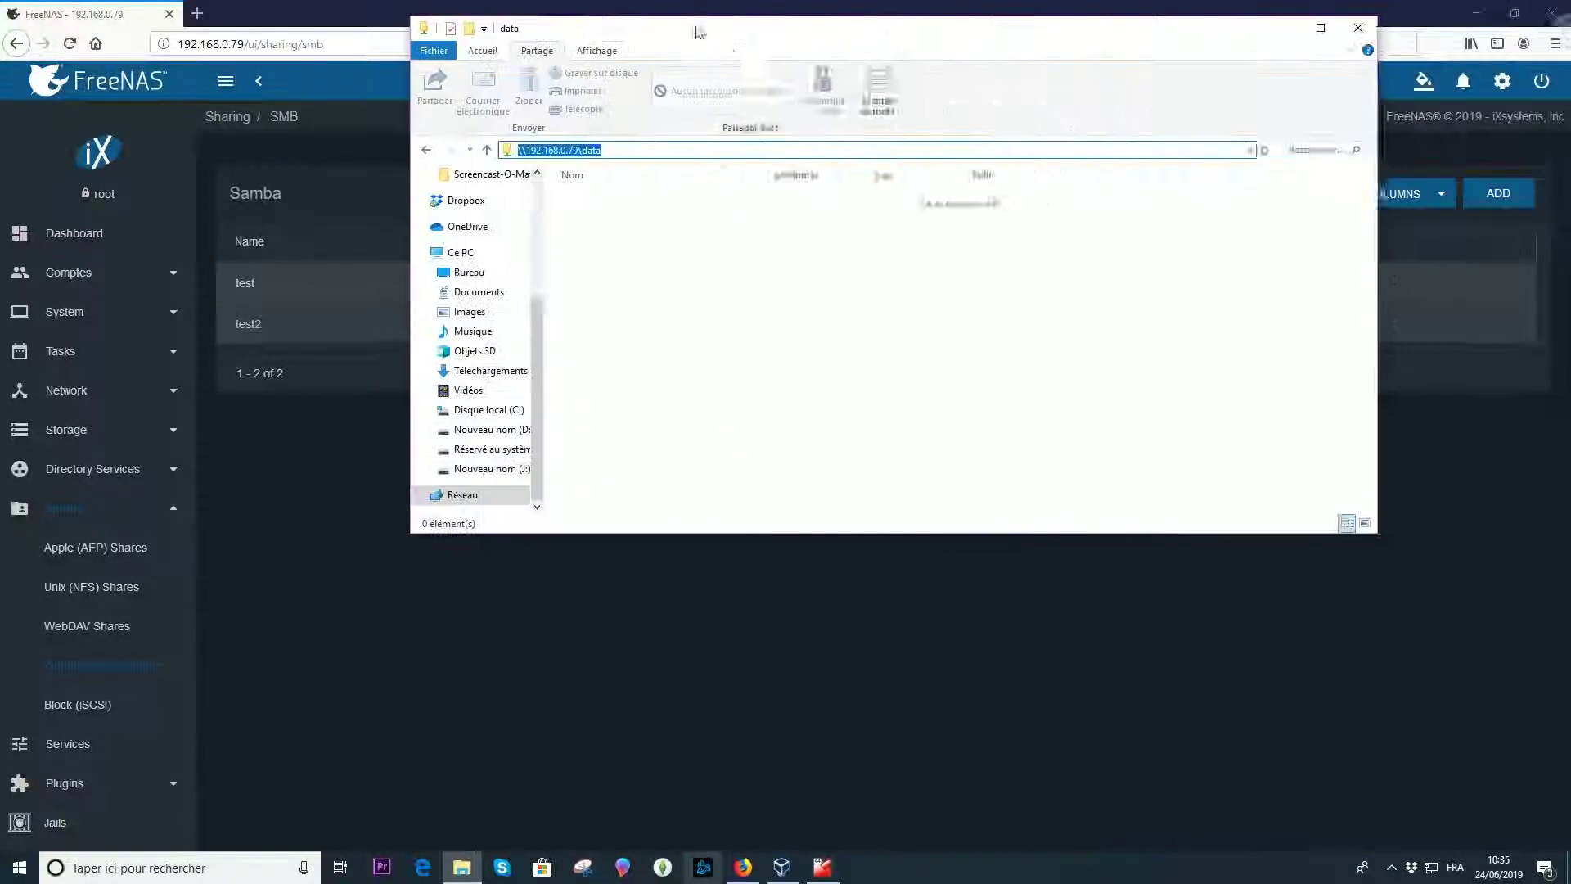
left_click_drag(700, 46, 612, 445)
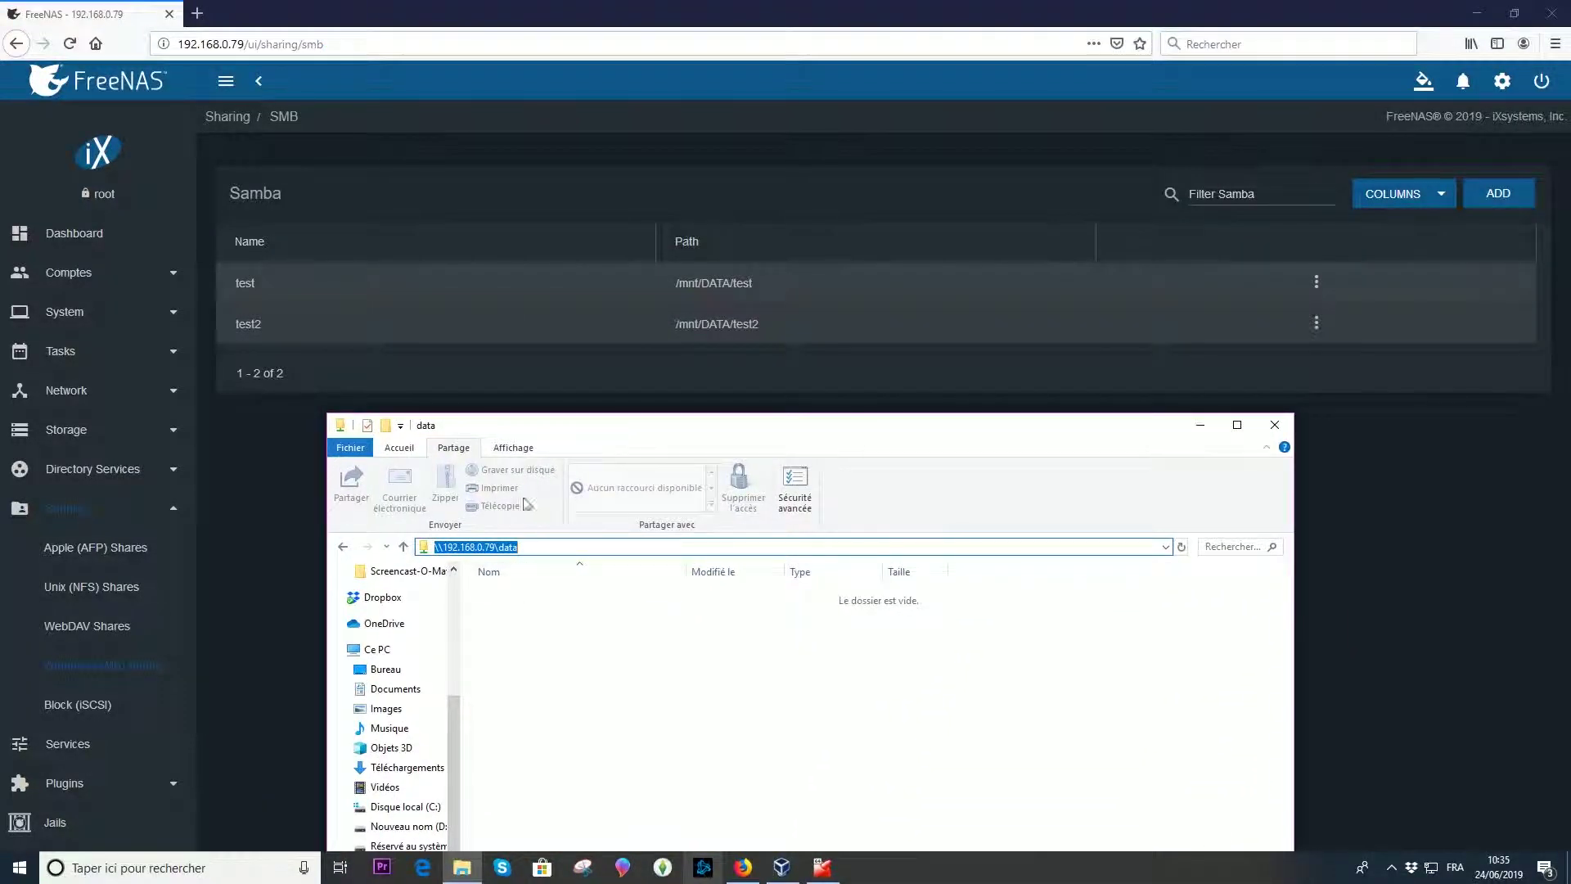
left_click_drag(518, 430, 456, 395)
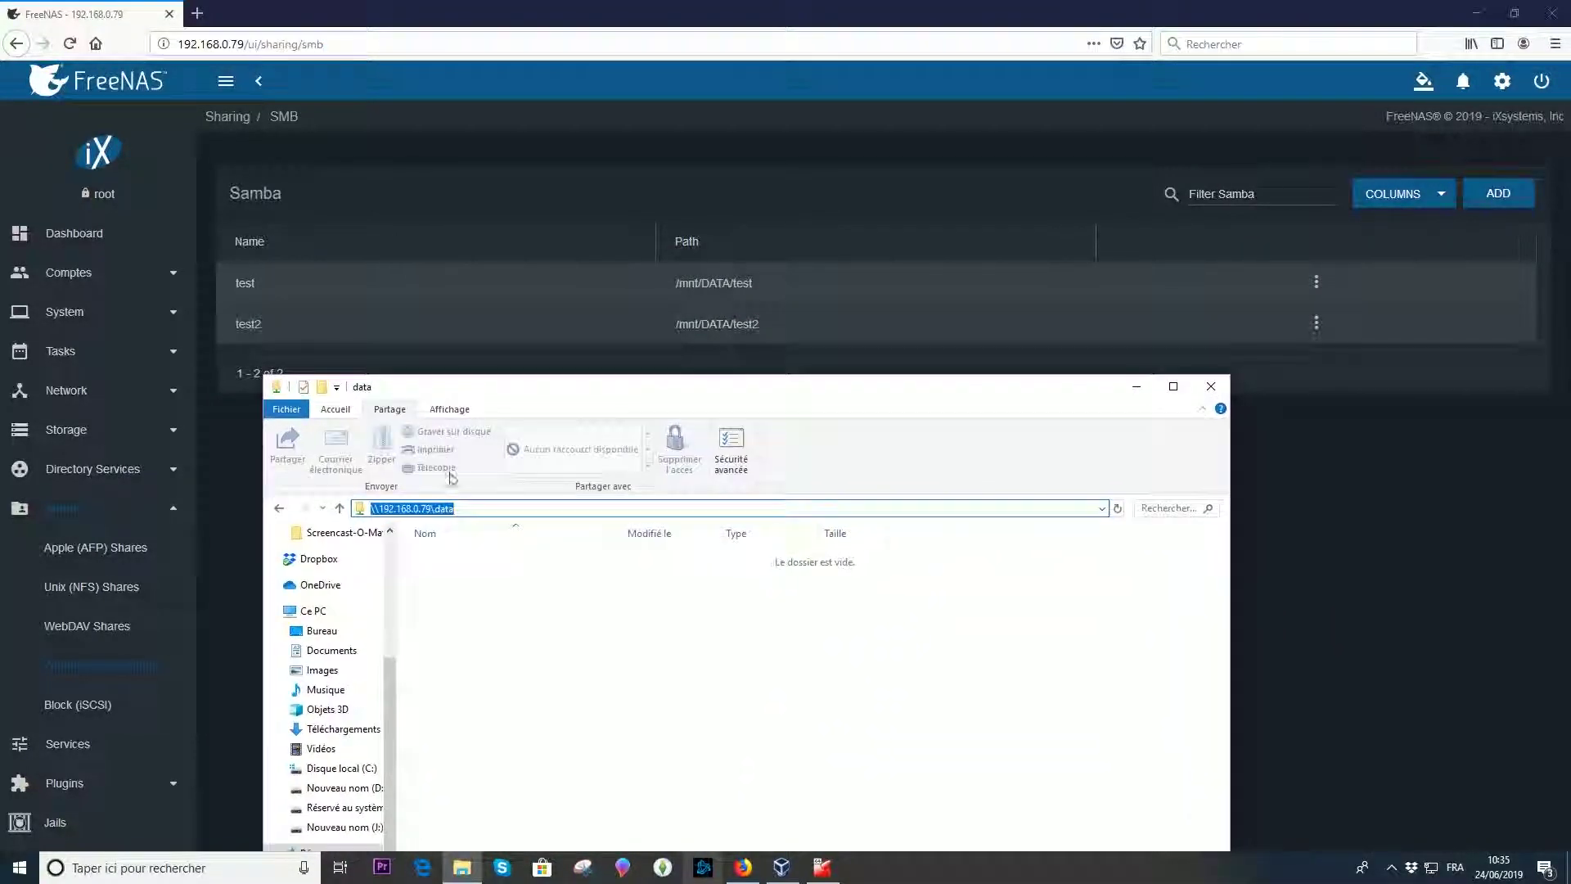
left_click(460, 508)
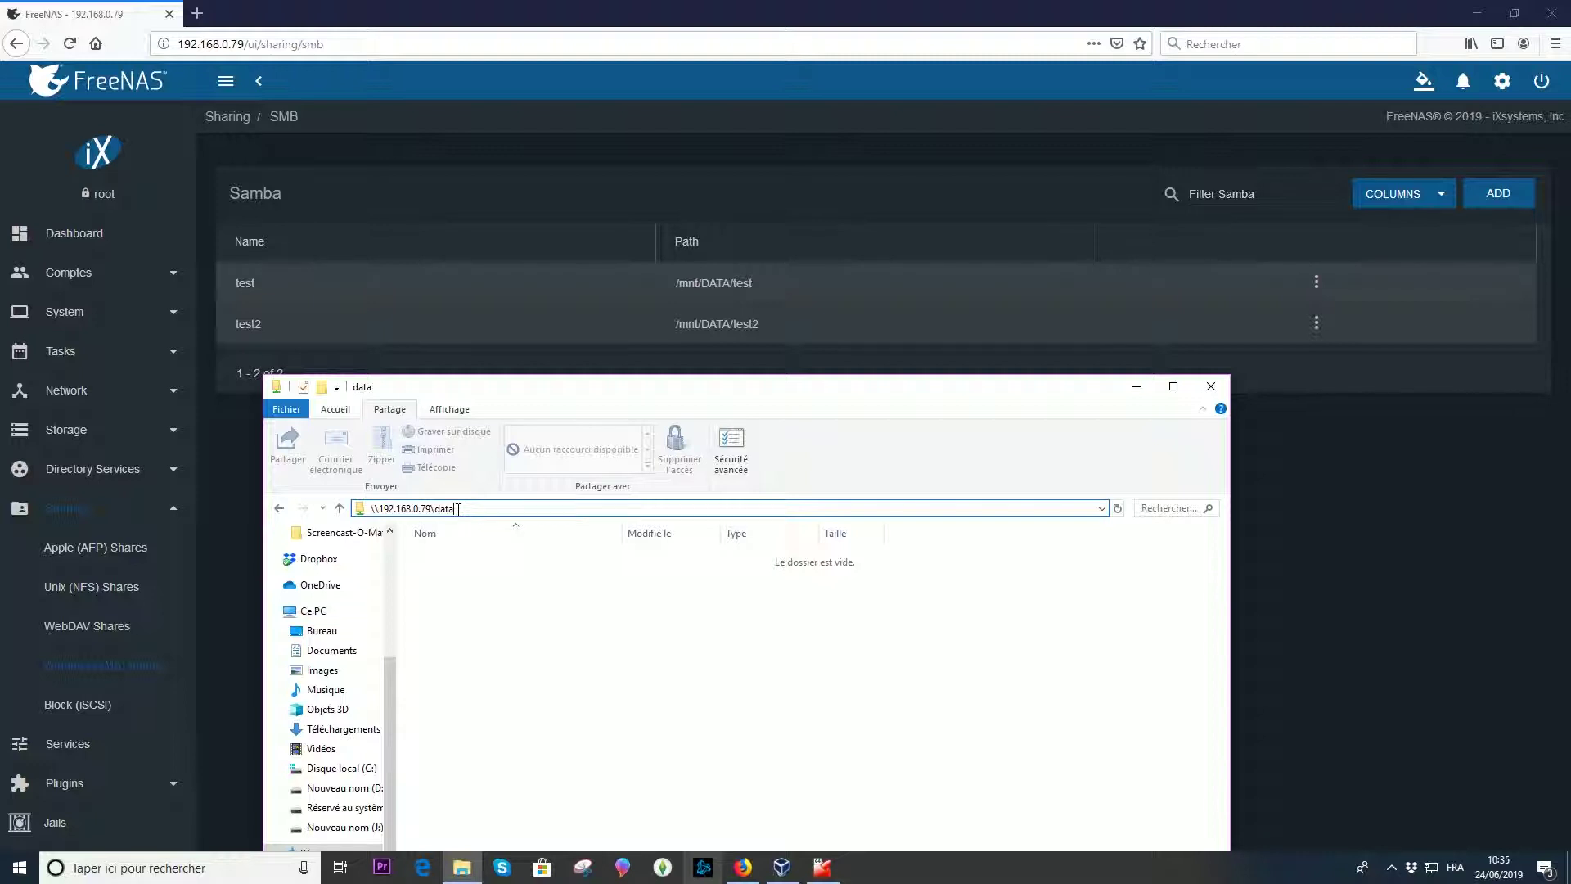
left_click_drag(378, 510, 470, 509)
left_click(437, 509)
key("Return")
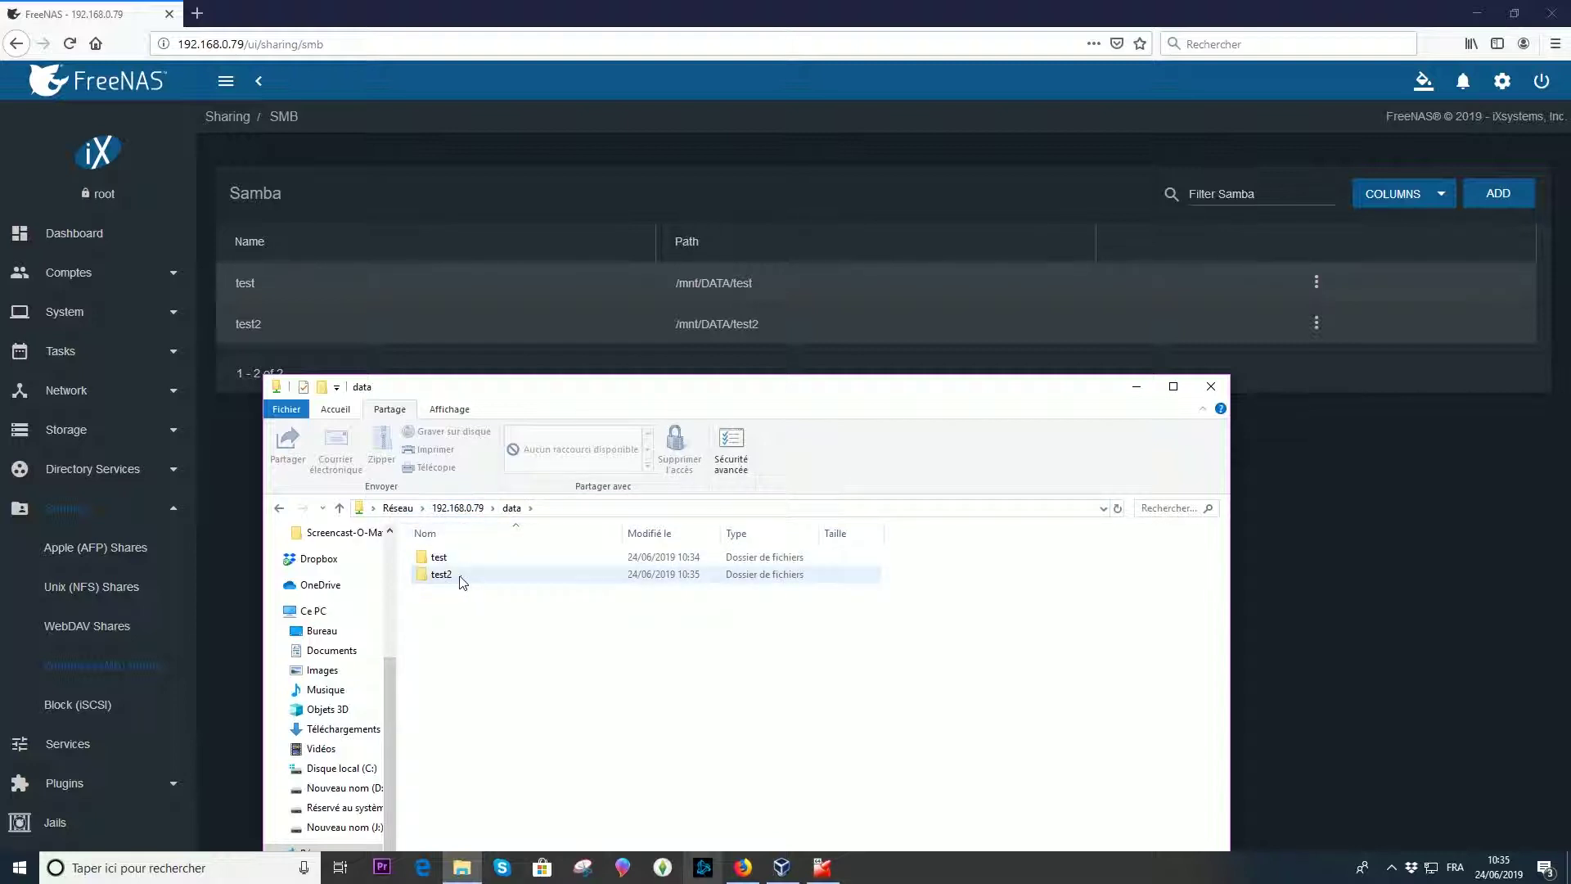
Open the test2 folder to inspect its contents, then close File Explorer and return to the Samba shares list.
left_click(440, 559)
left_click(442, 579)
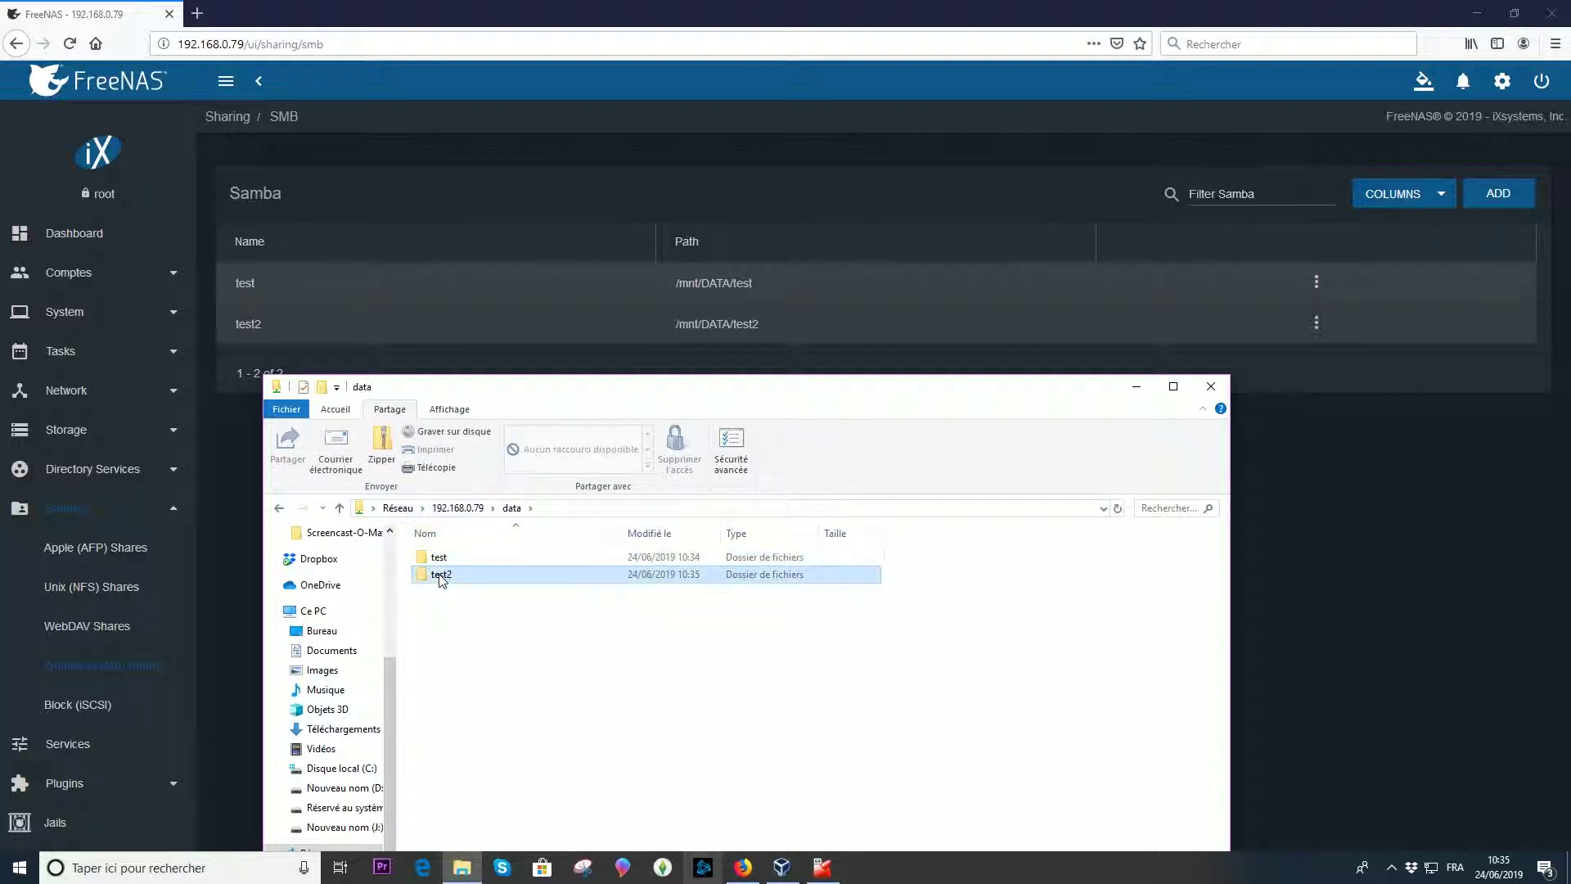
double_click(442, 577)
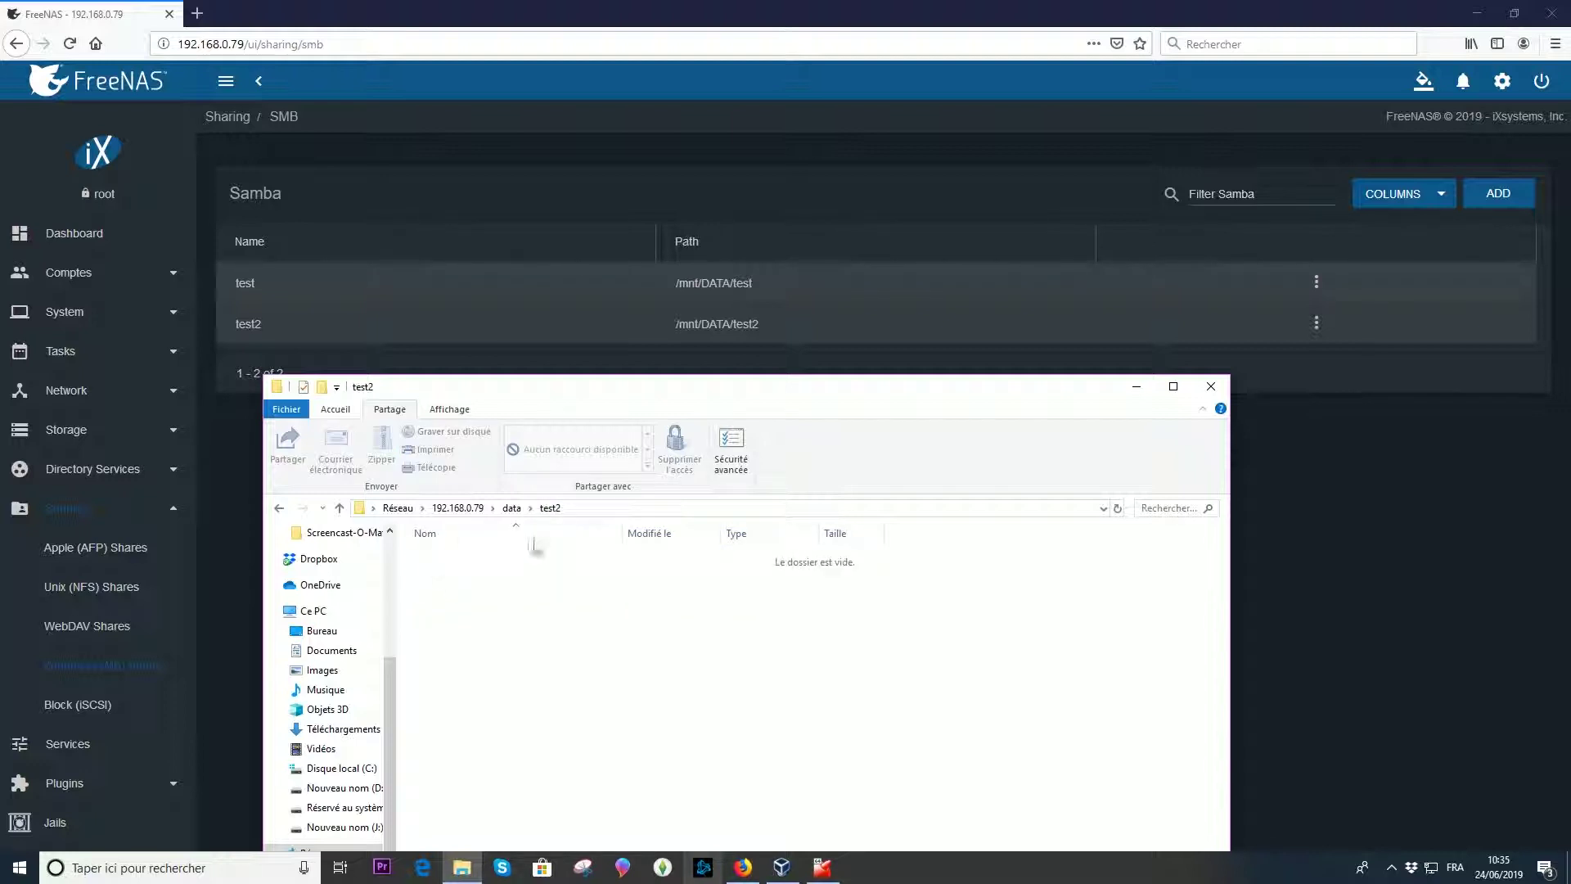
left_click(1211, 386)
left_click(724, 325)
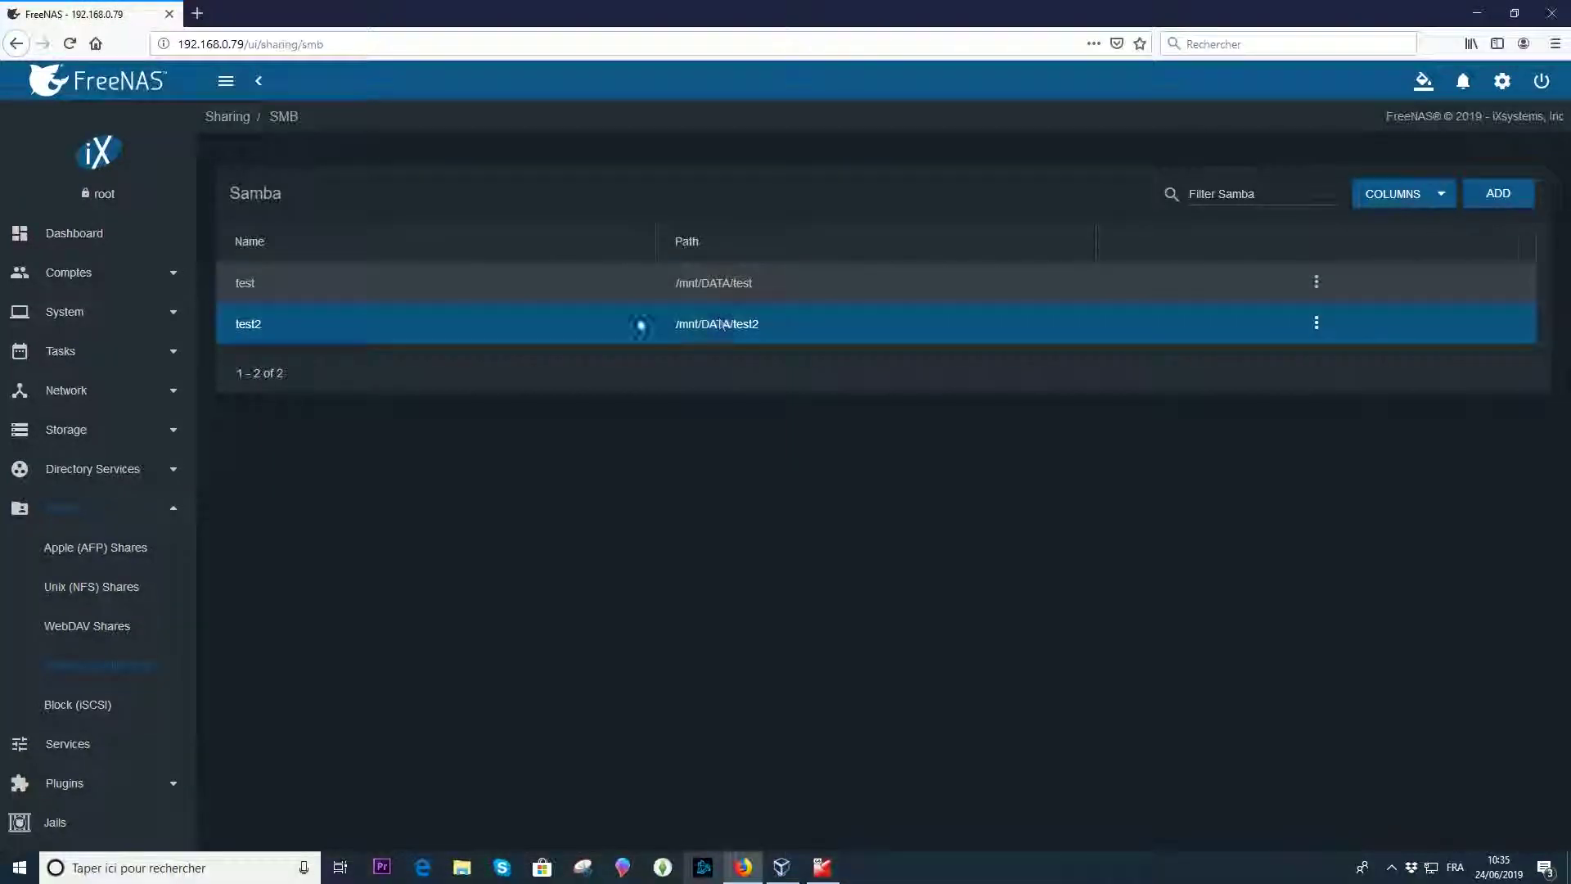